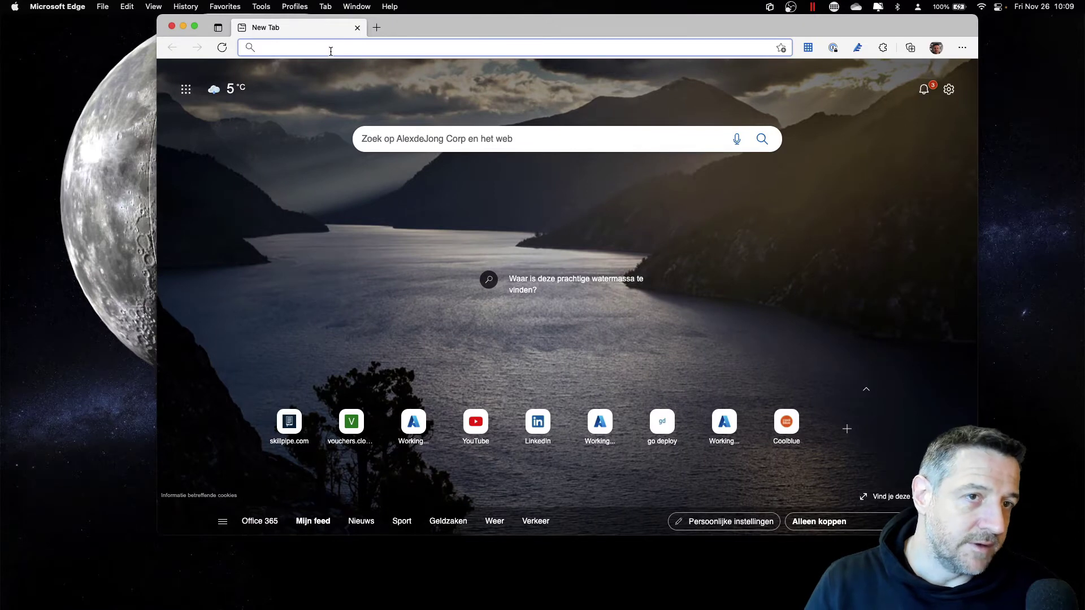
Go to admin.microsoft.com in the browser
text(admin)
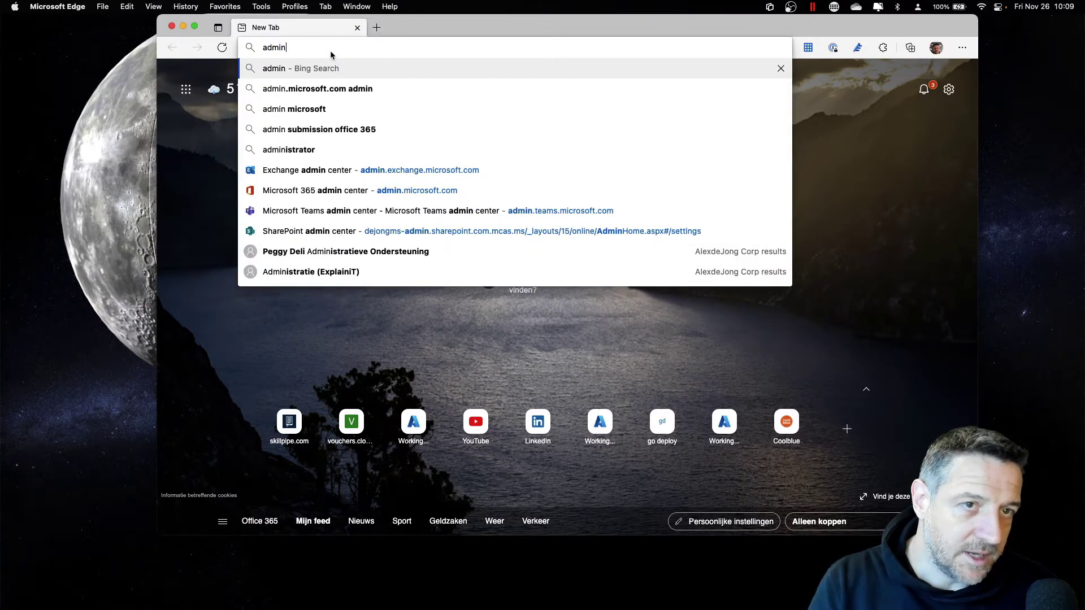
text(.m)
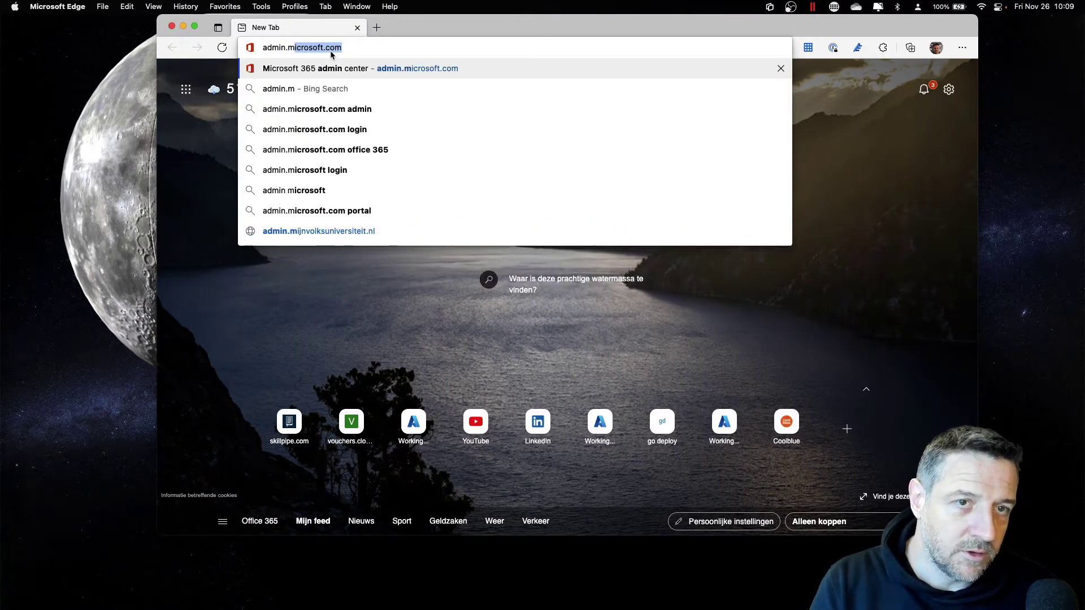
key(Return)
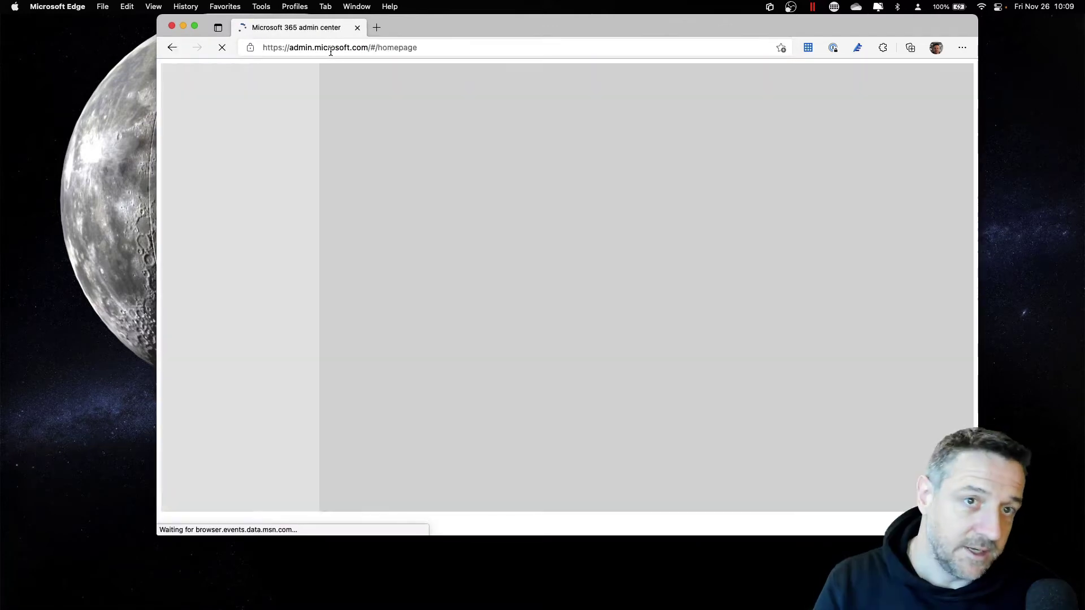
drag(510, 26, 430, 33)
Under Users > Active users, scroll down and open the eligible test user's details
click(164, 151)
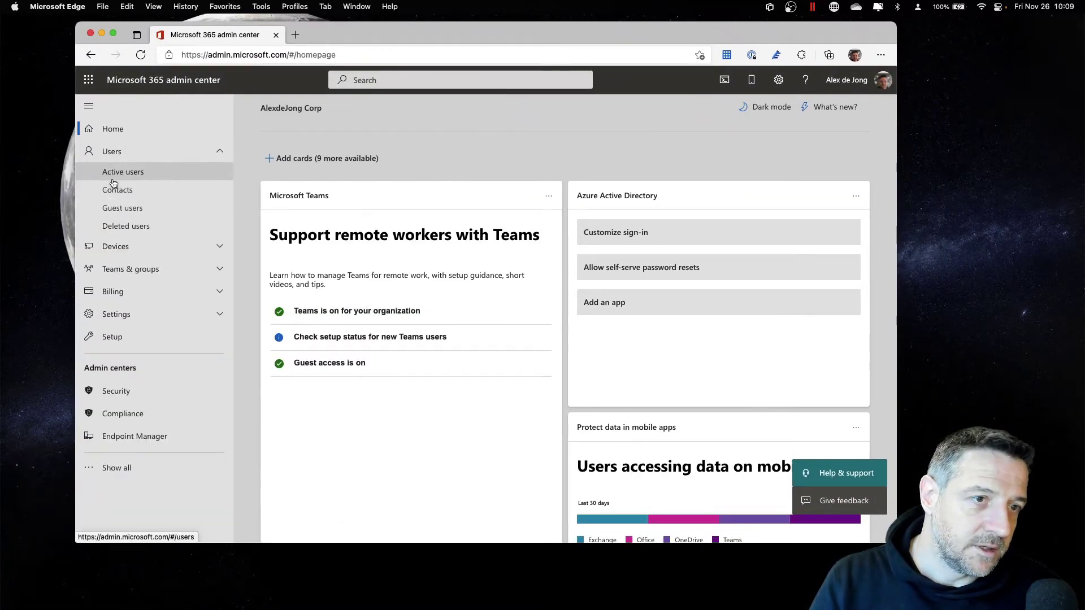
click(180, 172)
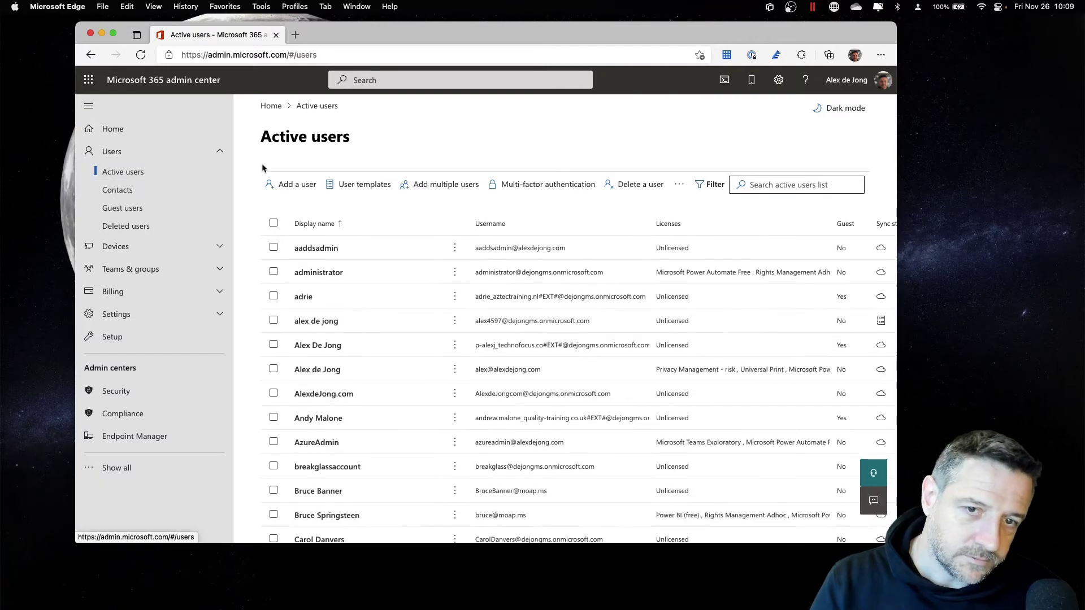
scroll(310, 256, down, 1)
scroll(404, 285, down, 5)
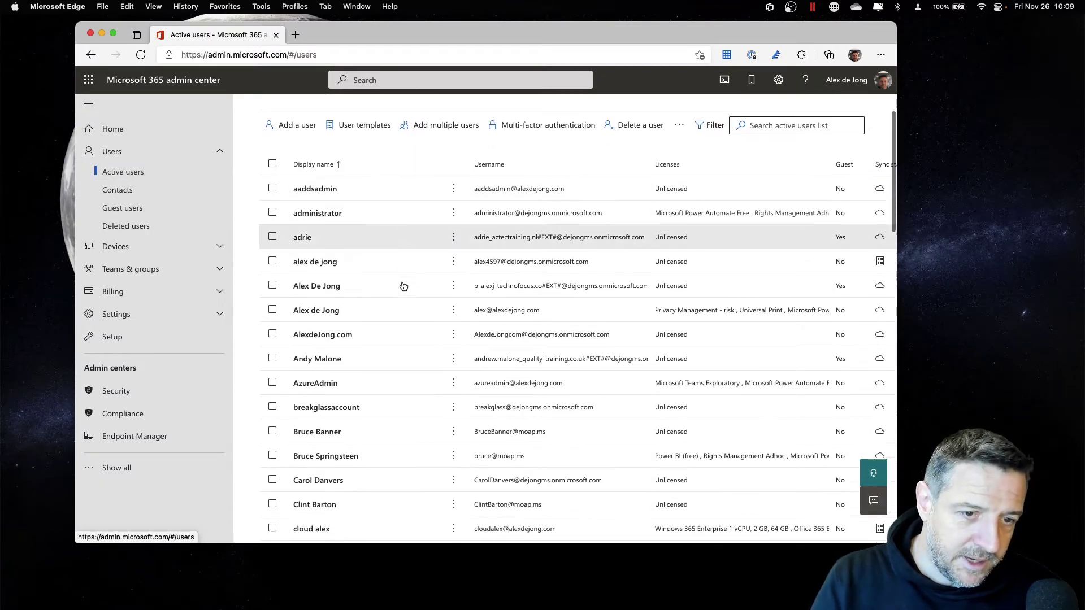
scroll(345, 293, down, 1)
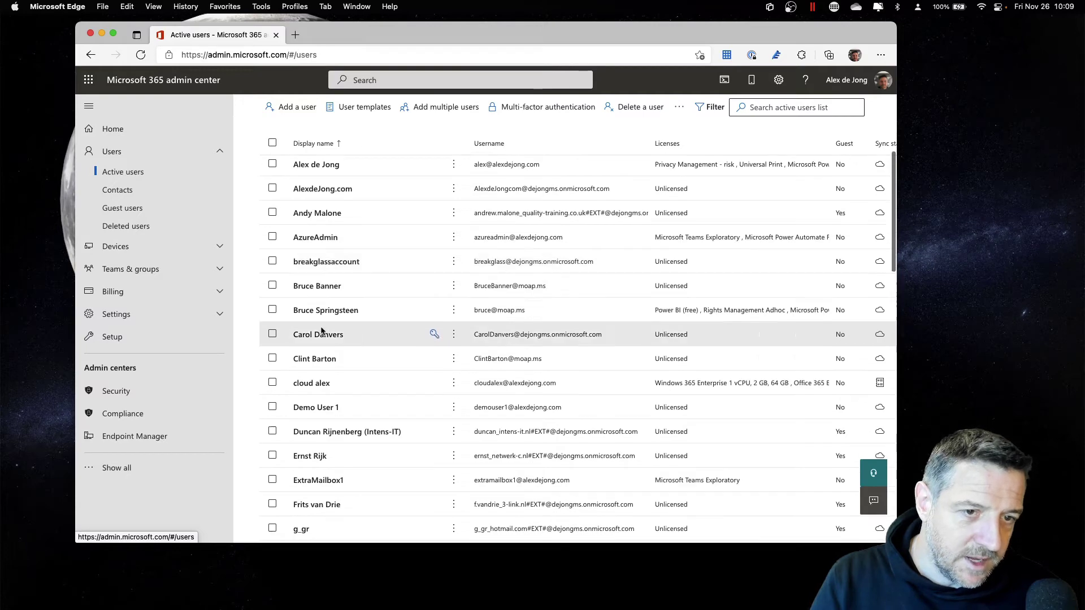
click(316, 287)
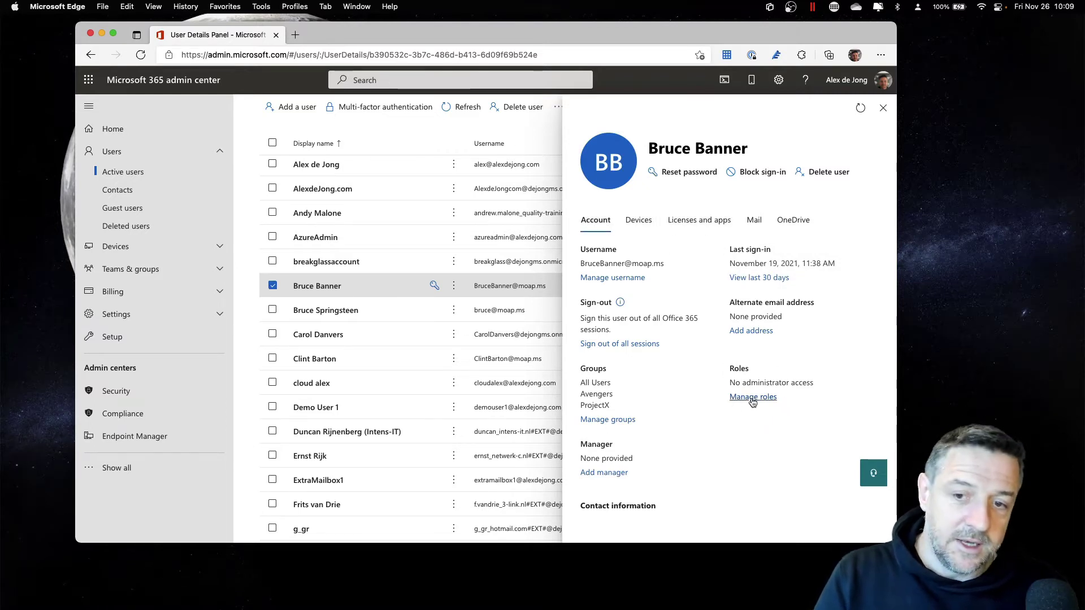
Open Manage roles, pick Admin center access, then tick and untick Global, Exchange and Service support admin
click(733, 402)
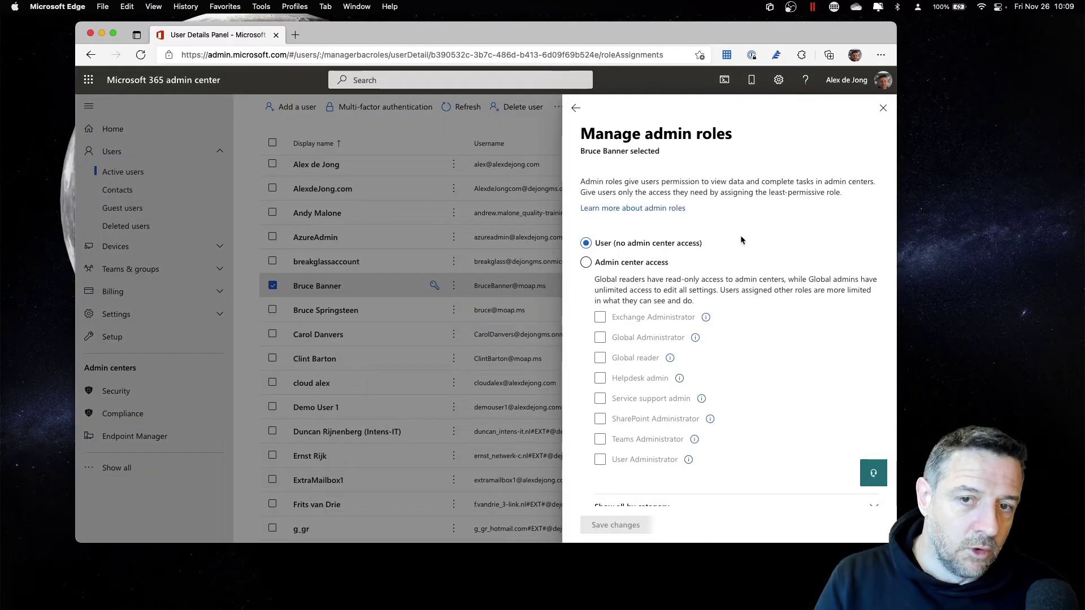
scroll(740, 237, down, 2)
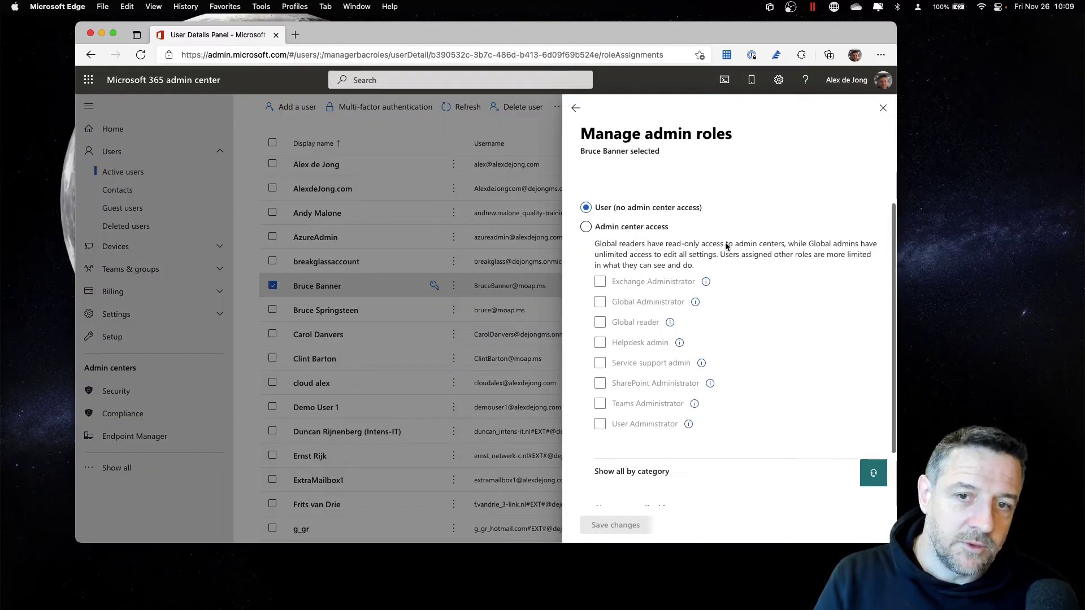
click(647, 215)
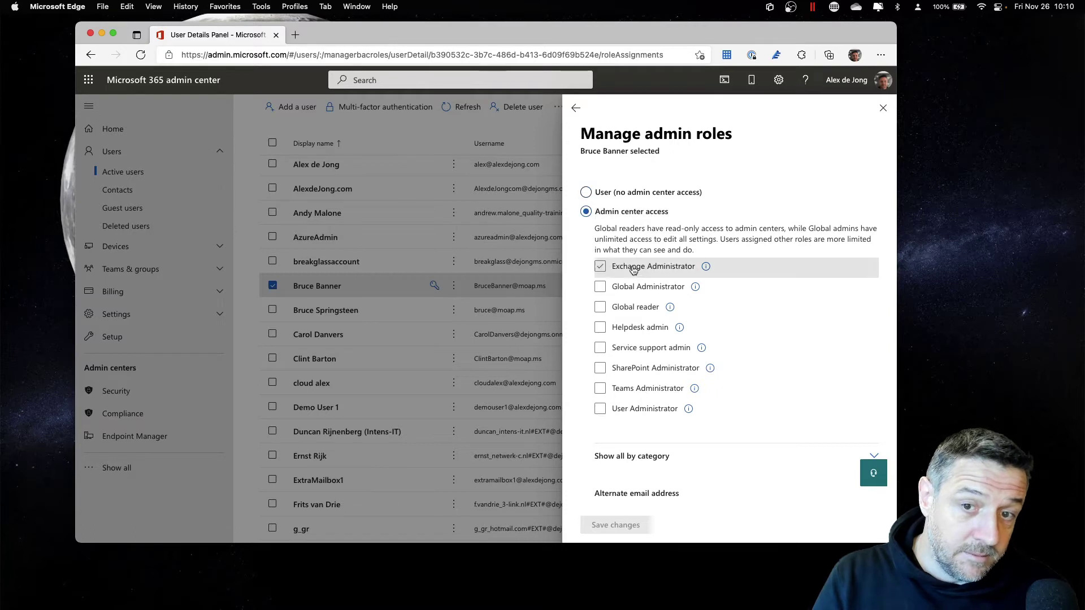
click(599, 290)
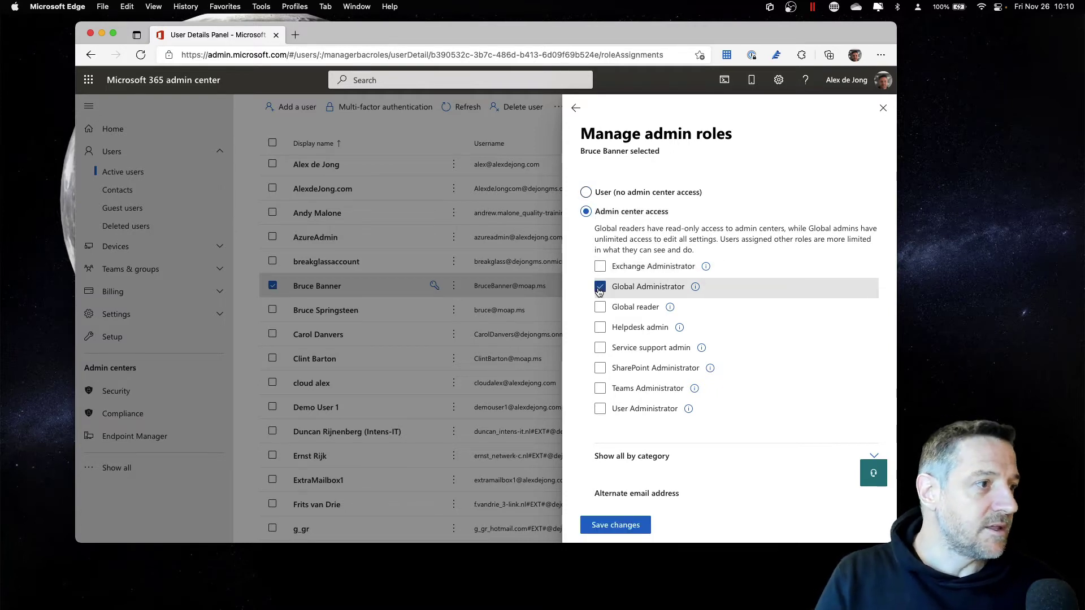
click(600, 289)
click(600, 267)
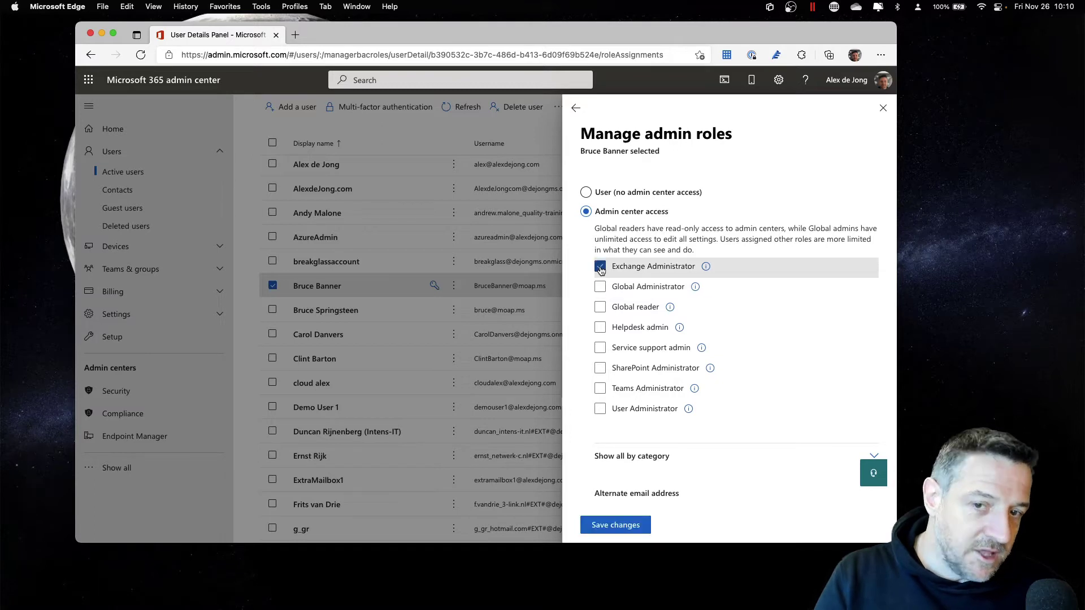
click(600, 267)
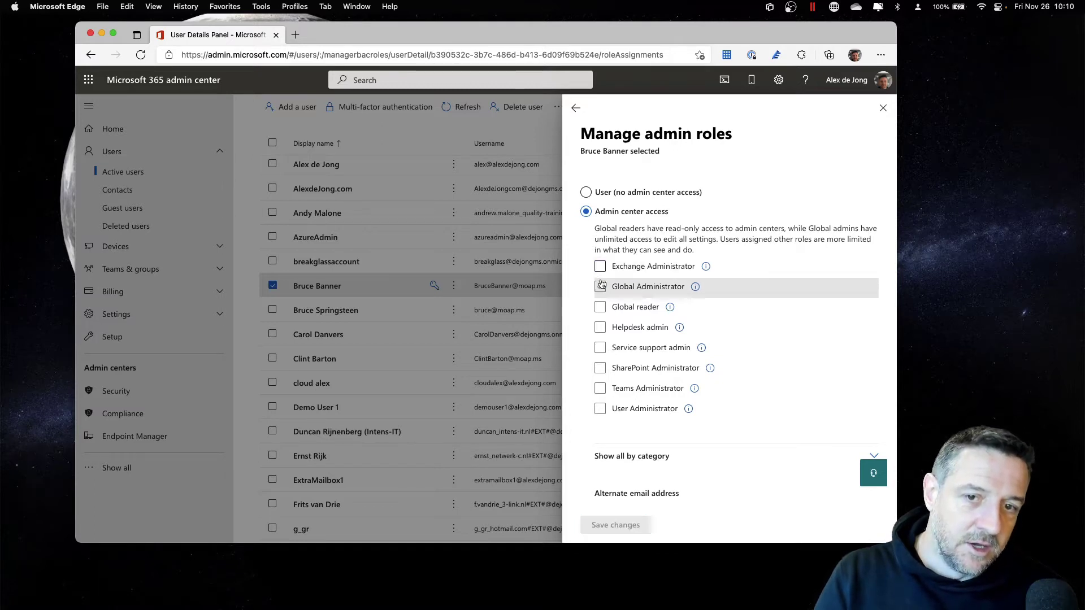
click(600, 349)
click(600, 348)
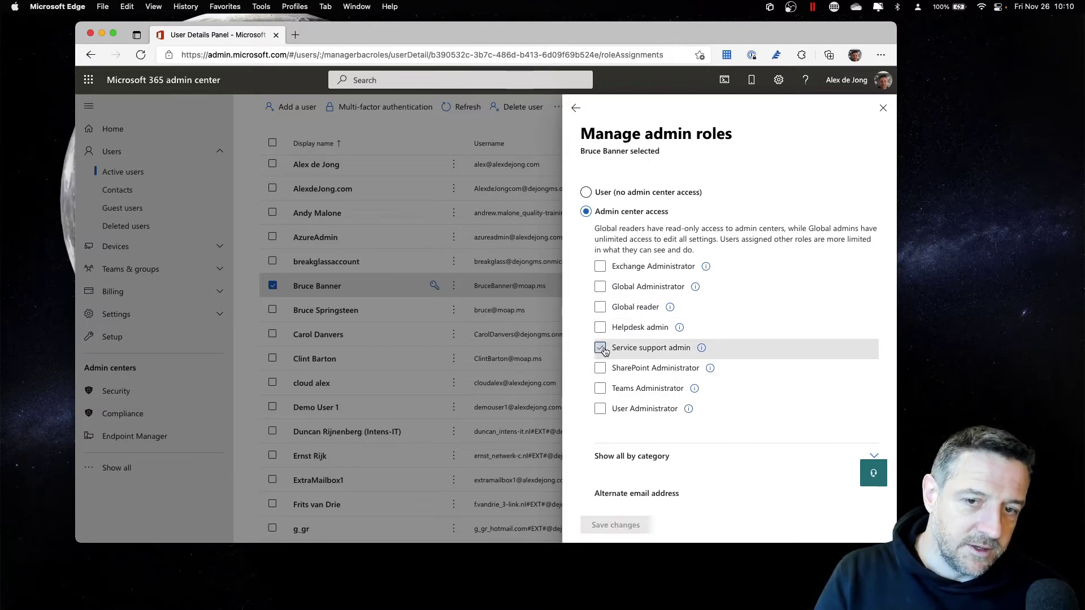
Expand Show all by category and scroll the roles, trying Kaizala admin and Office apps admin
scroll(675, 334, down, 2)
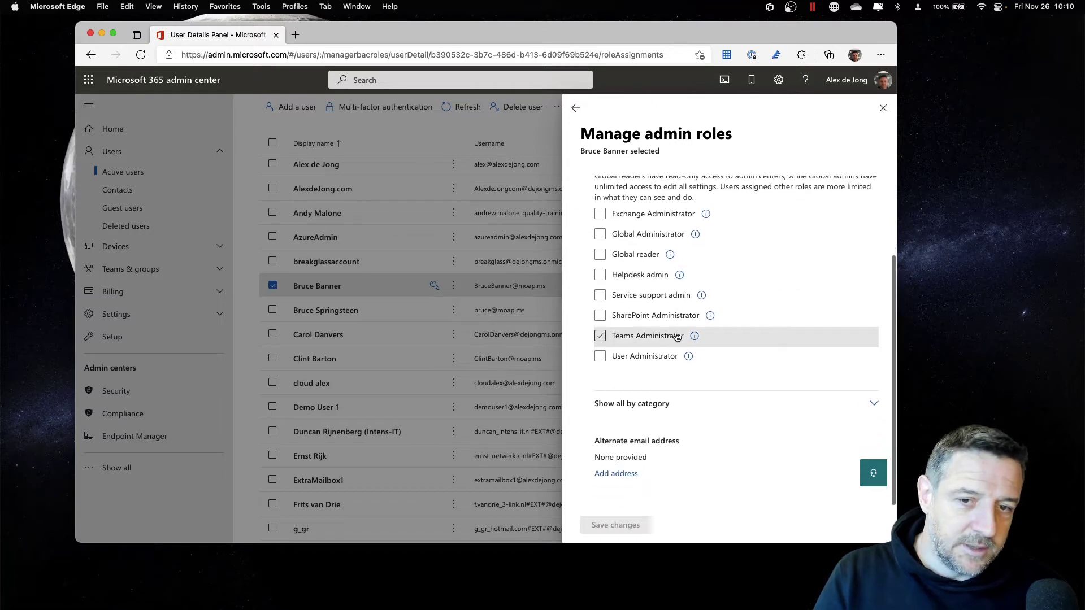
click(649, 403)
scroll(675, 354, down, 5)
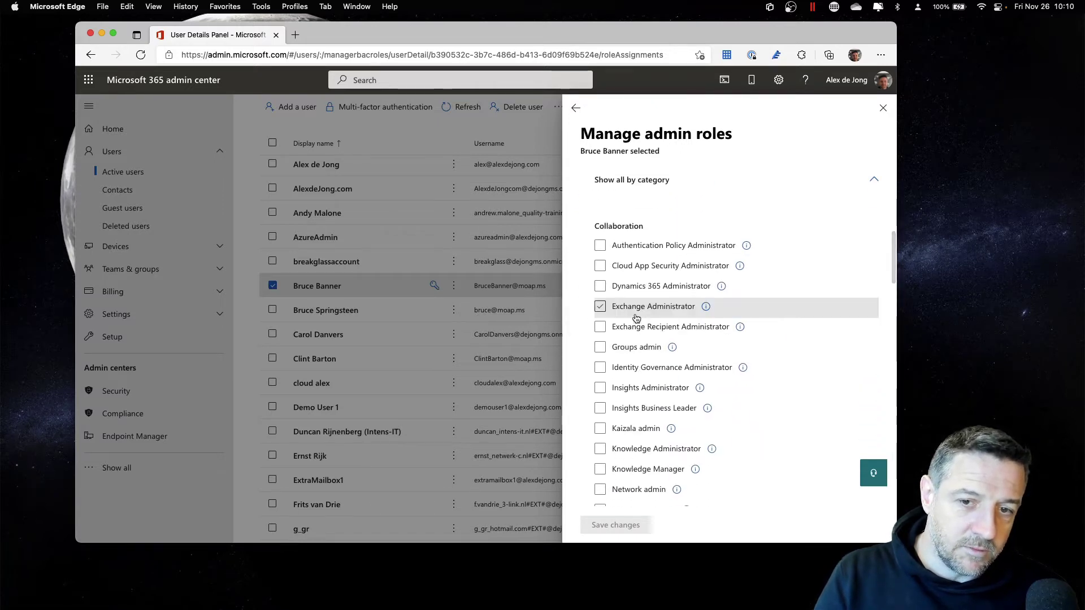
scroll(608, 339, down, 3)
click(610, 352)
scroll(612, 351, down, 2)
scroll(611, 351, down, 1)
click(601, 357)
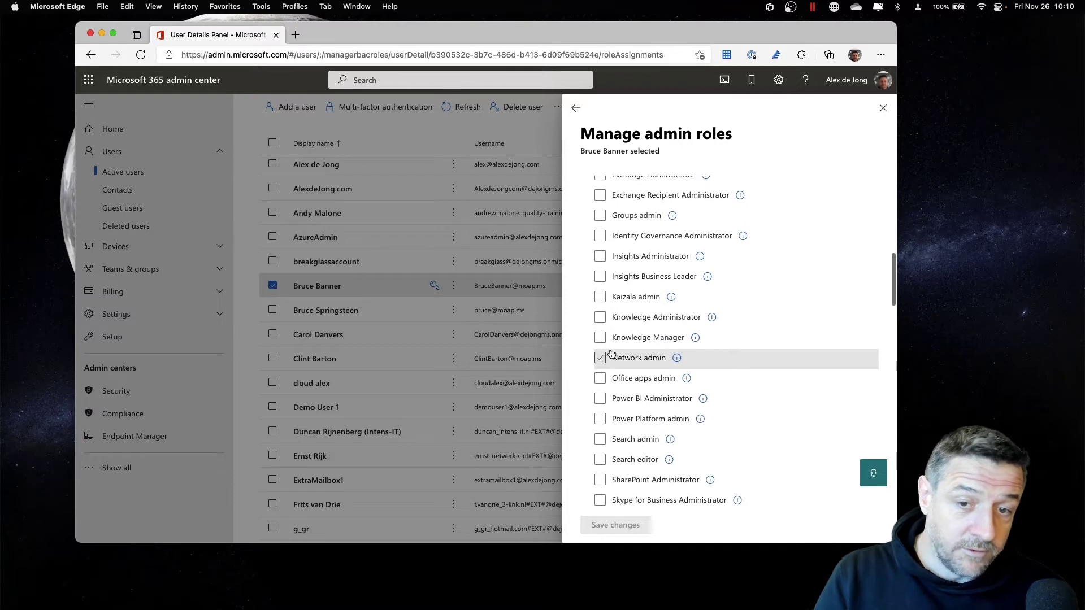
click(601, 379)
scroll(608, 373, down, 6)
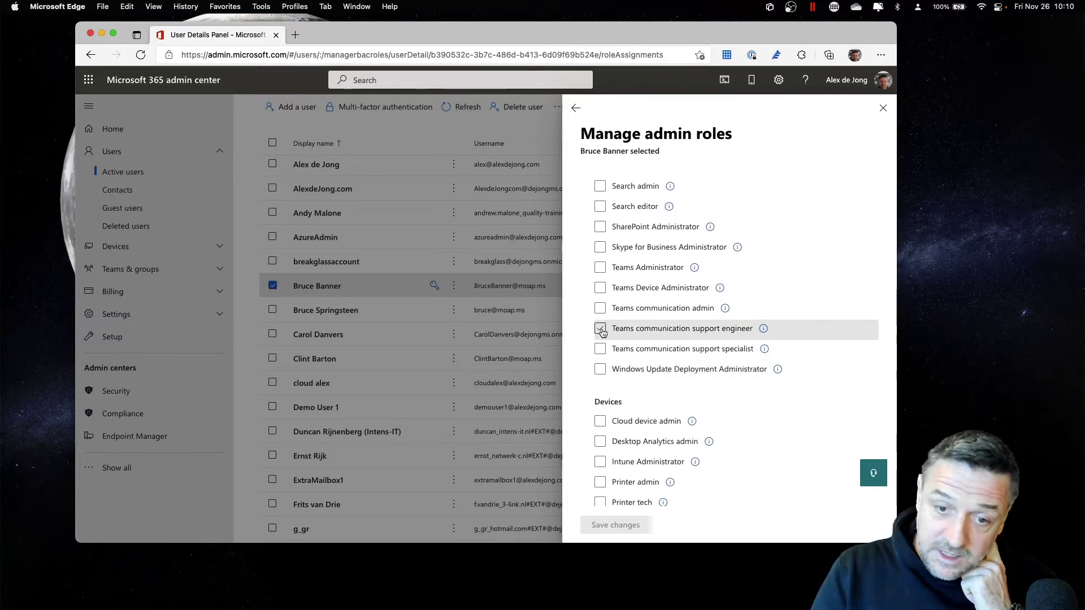
scroll(602, 332, down, 4)
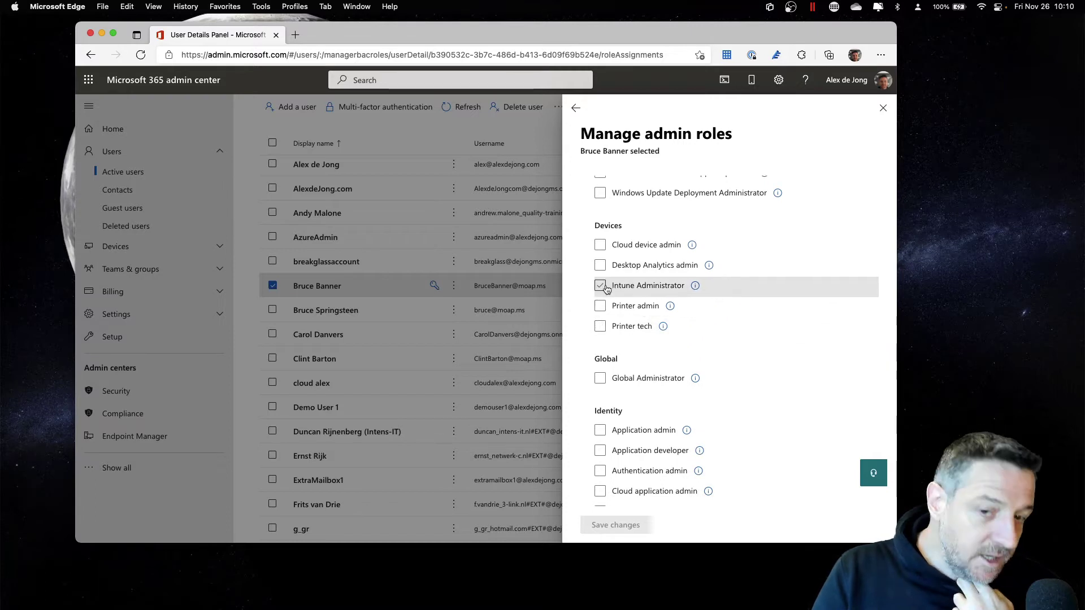
scroll(606, 288, down, 4)
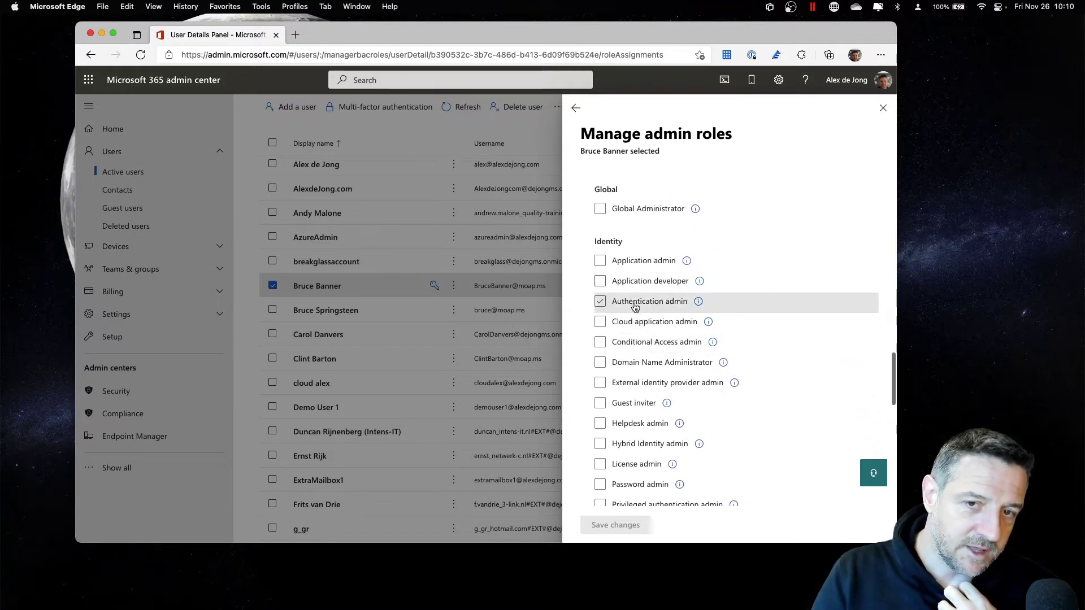
scroll(635, 307, down, 11)
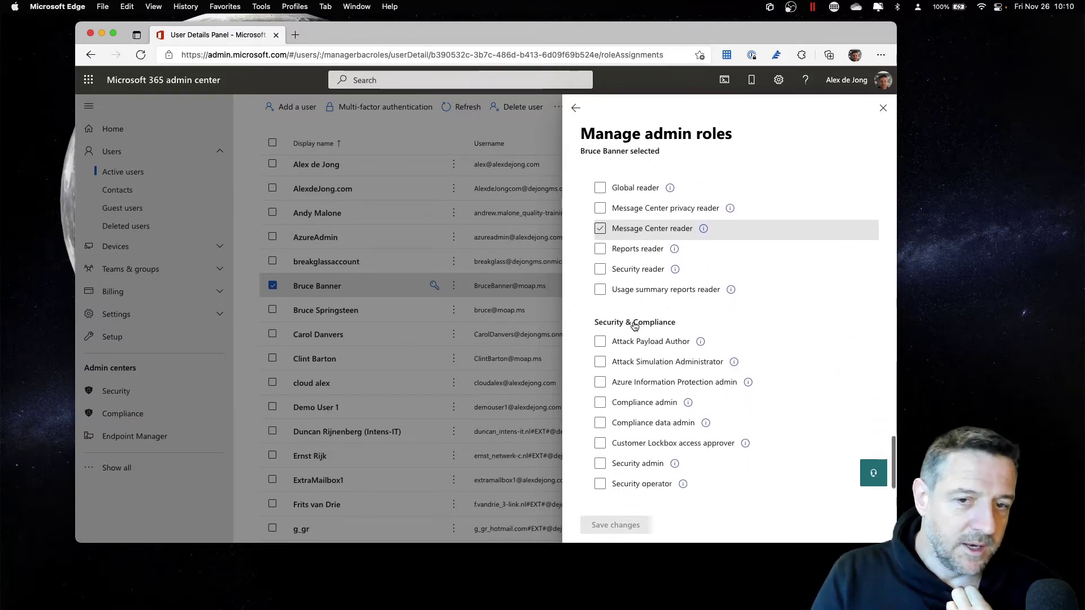
scroll(635, 326, down, 2)
scroll(634, 326, up, 17)
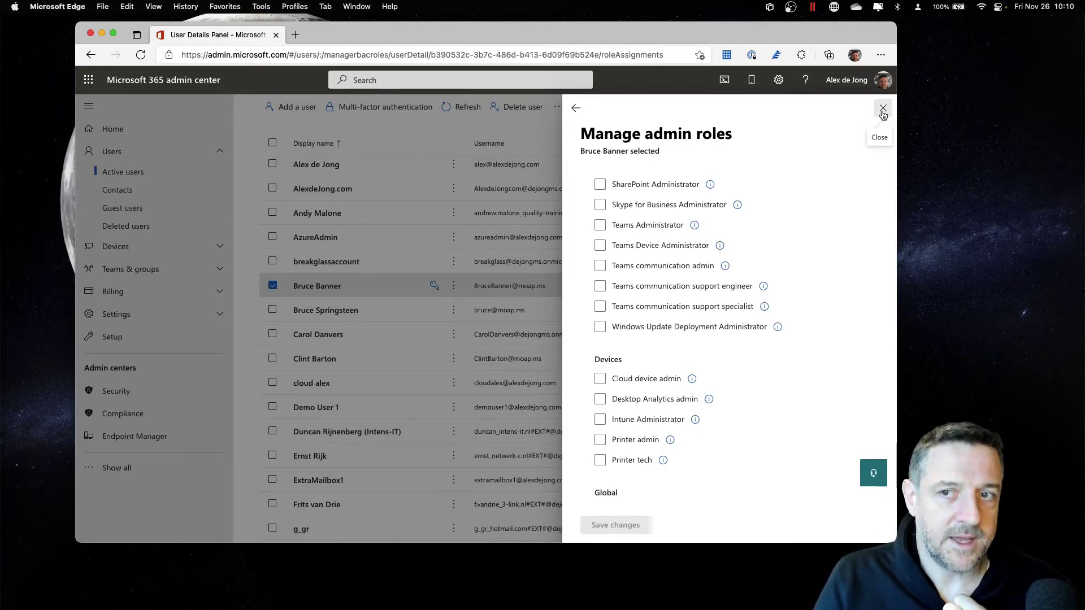
Close the admin roles panel without saving, confirming Leave in the warning dialog
click(884, 109)
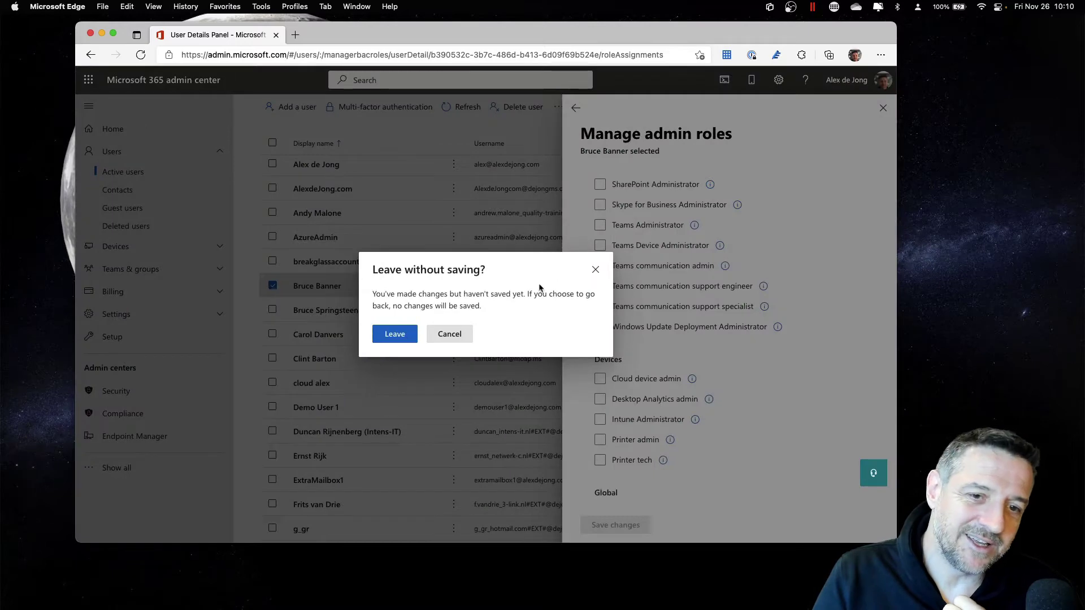
click(450, 334)
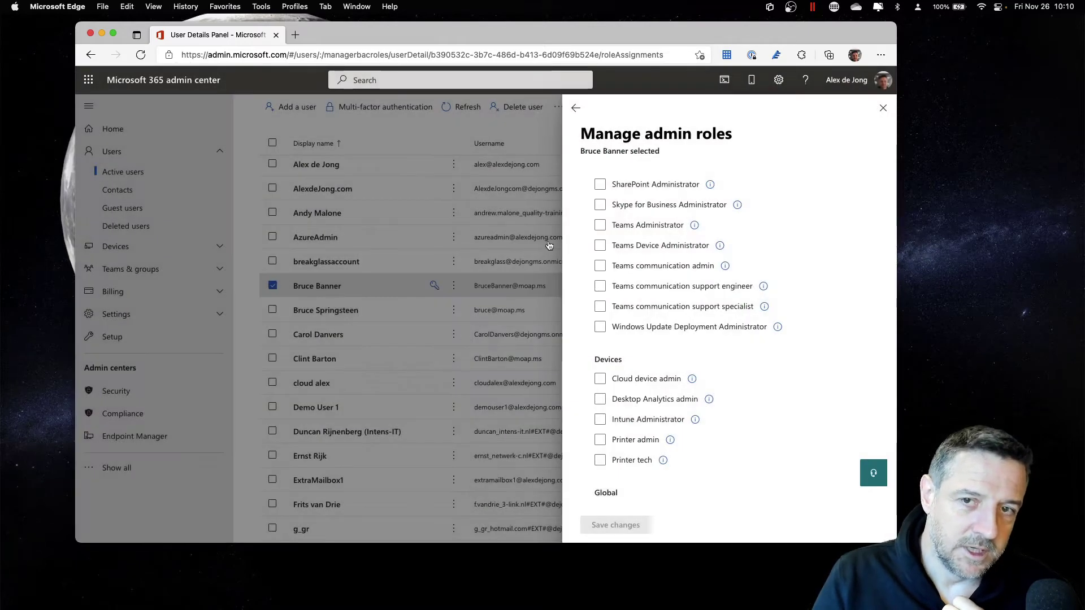
click(883, 108)
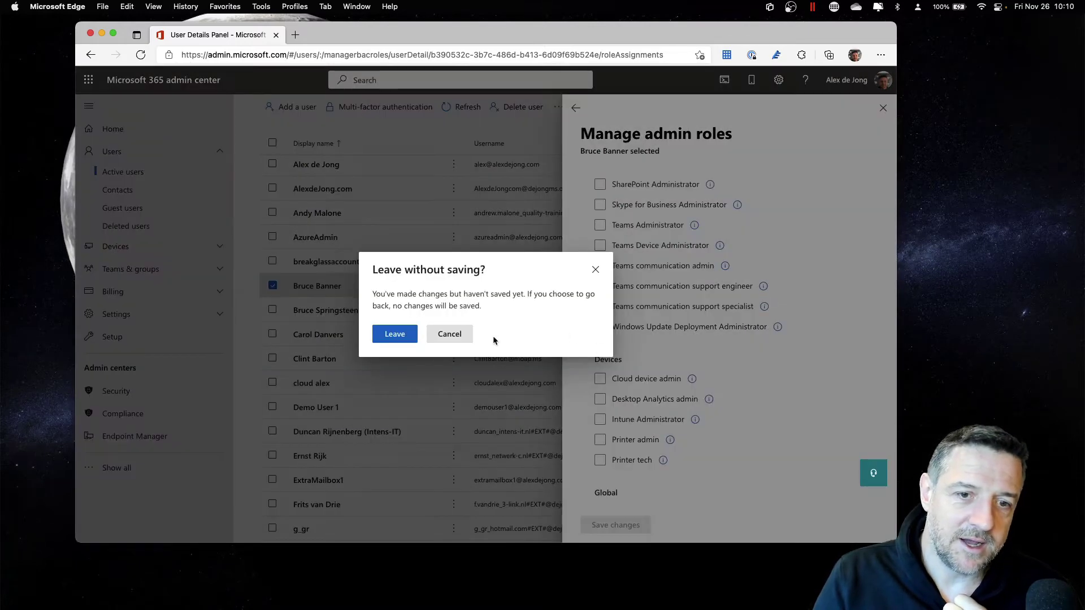
click(394, 334)
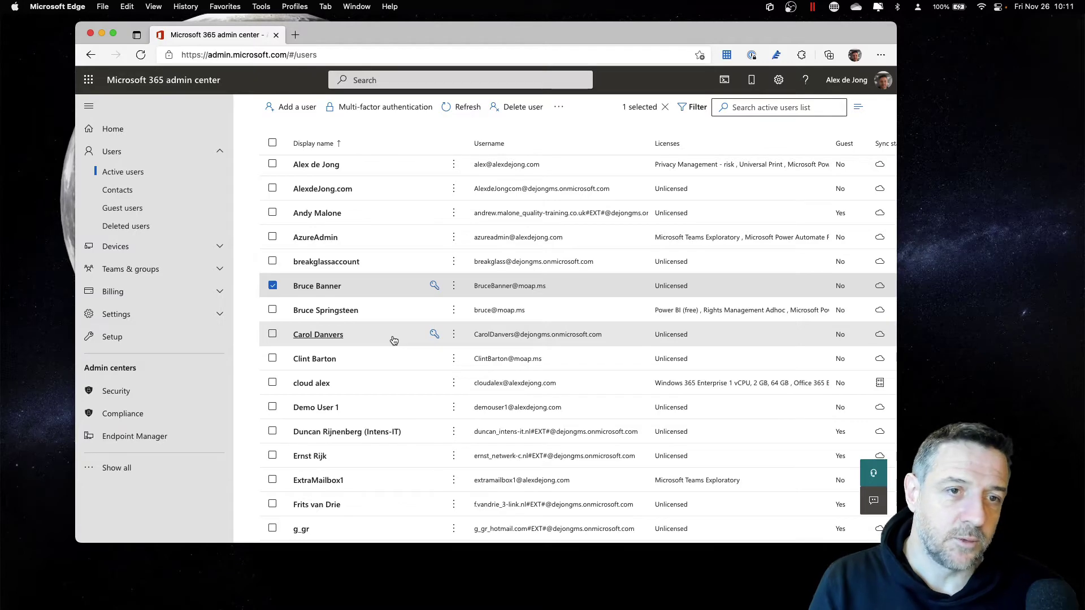
Check the whiteboard diagram on the other desktop, then return to the Edge browser
key(ctrl+Right)
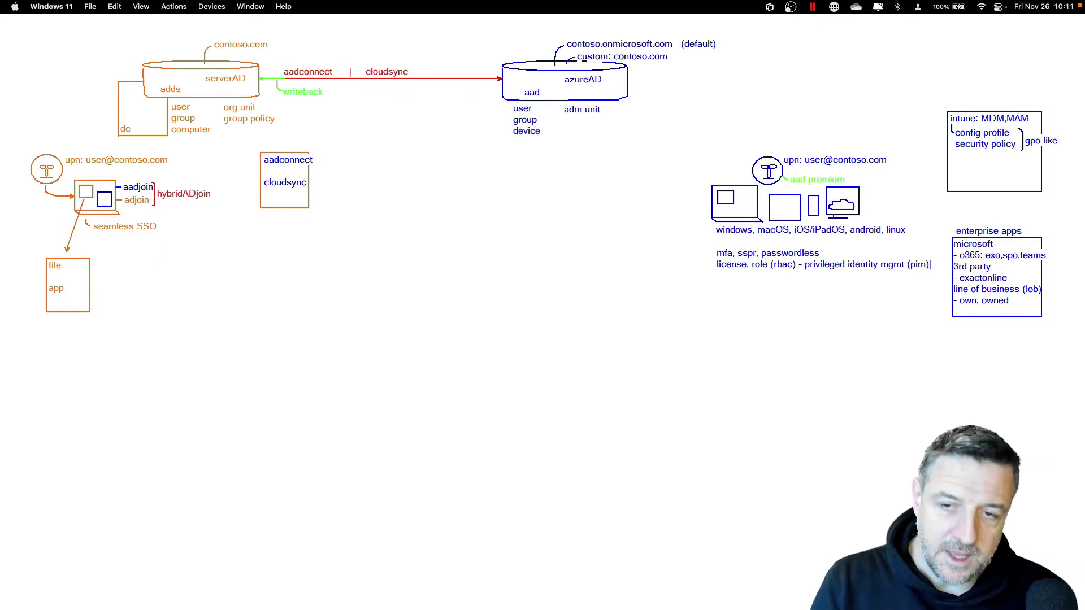
key(super+Tab)
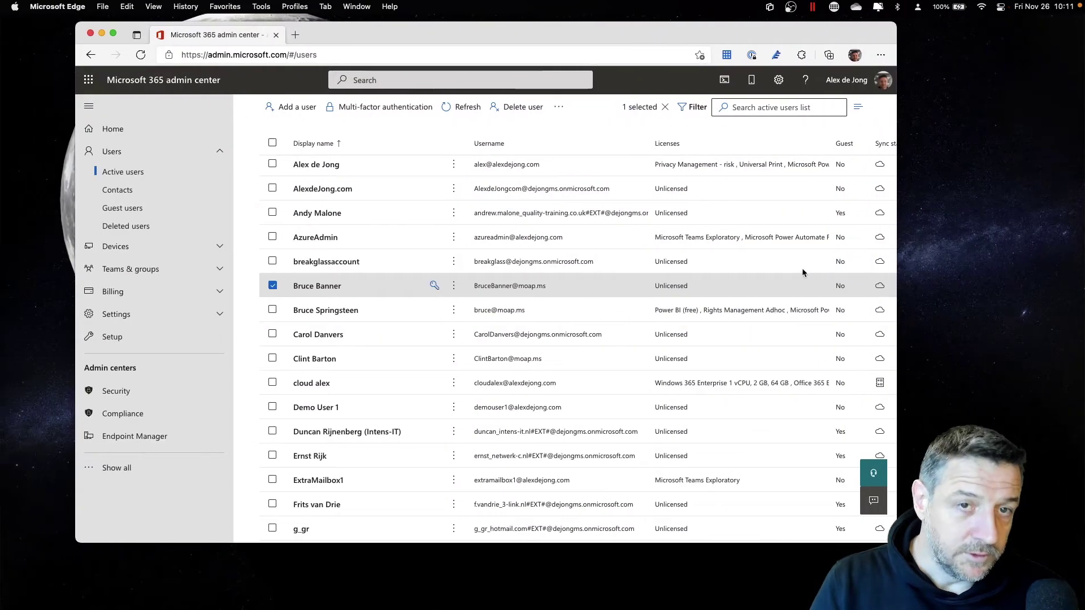
In a new tab, load aad.portal.azure.com and open the All services page
click(294, 35)
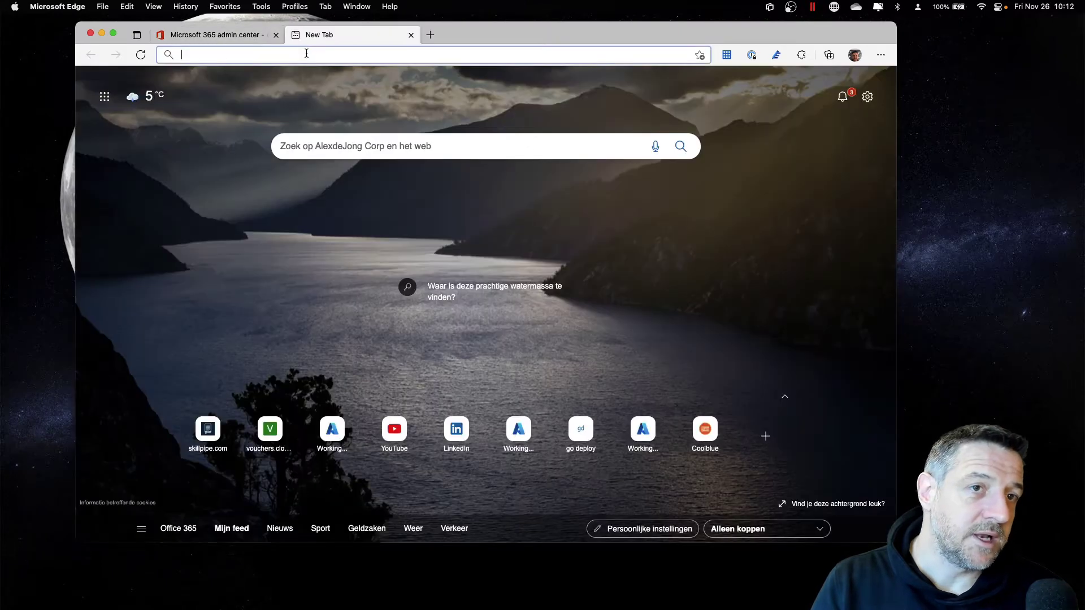
text(aad)
key(Right)
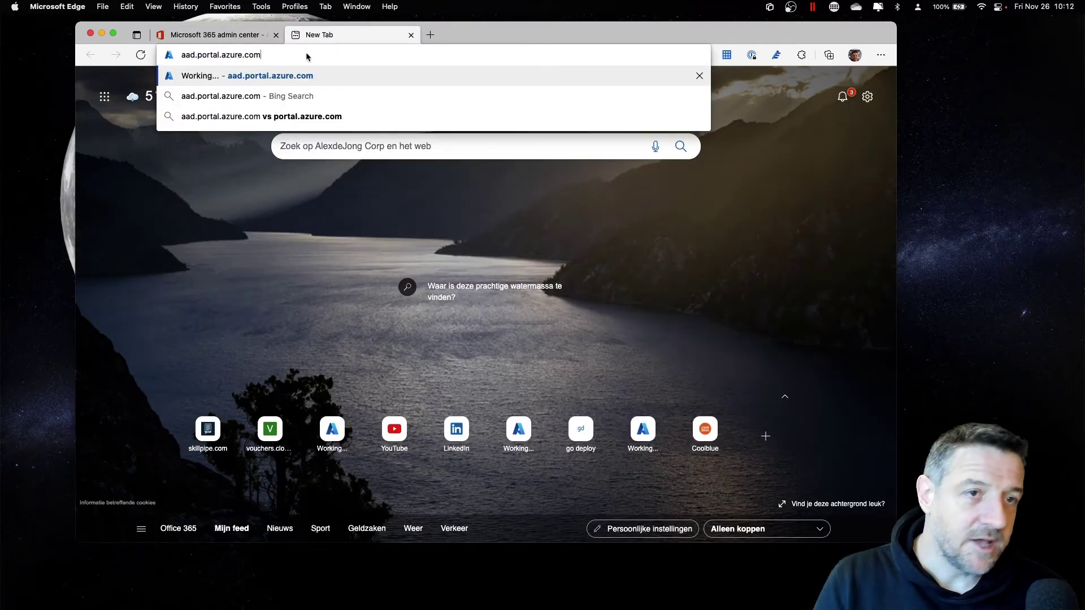
key(Return)
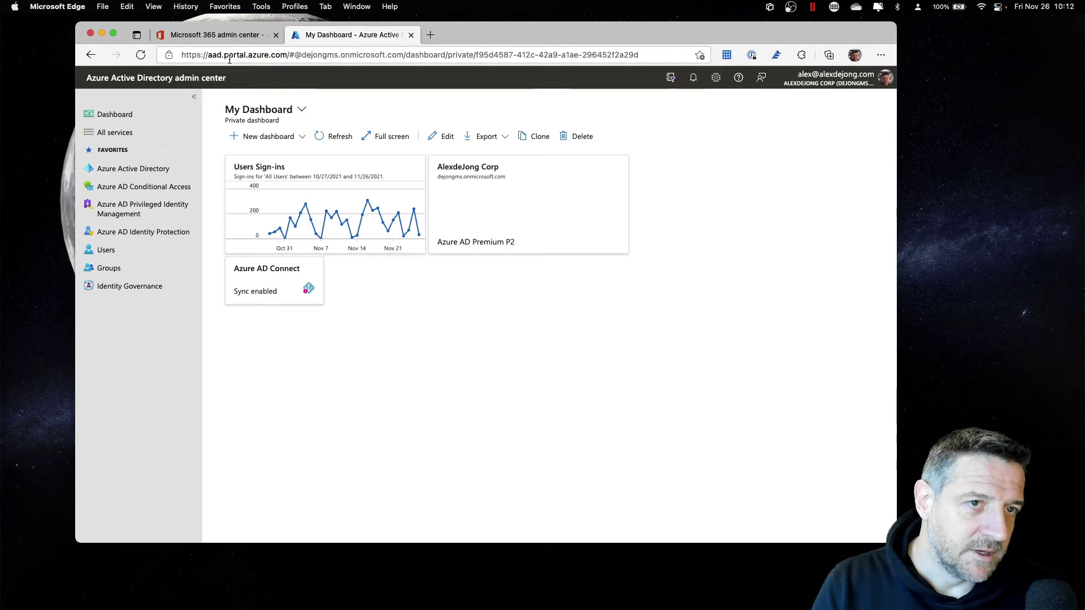
drag(225, 55, 286, 54)
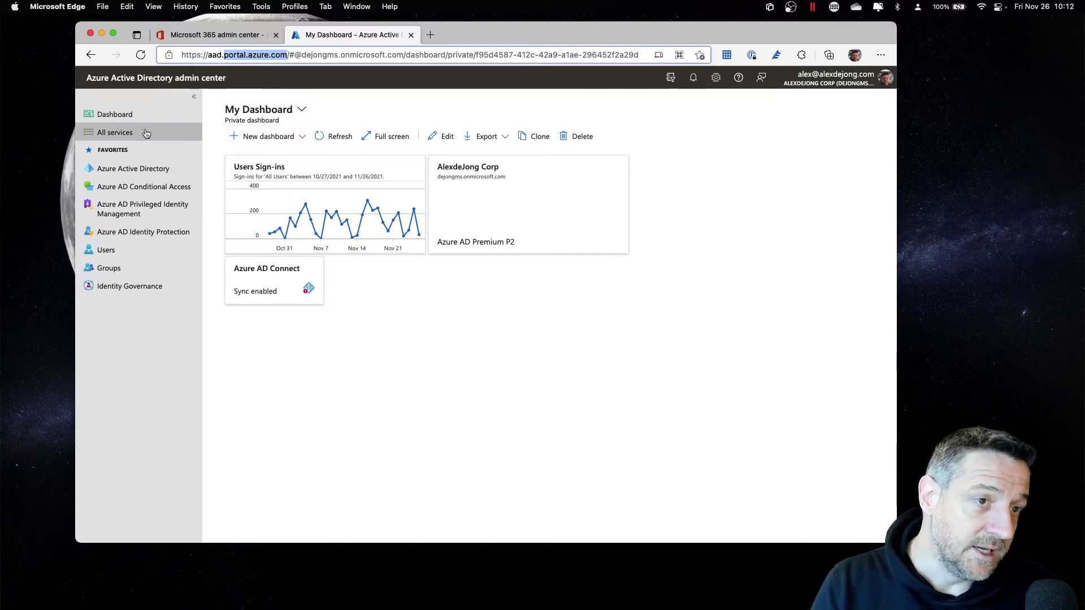
click(125, 132)
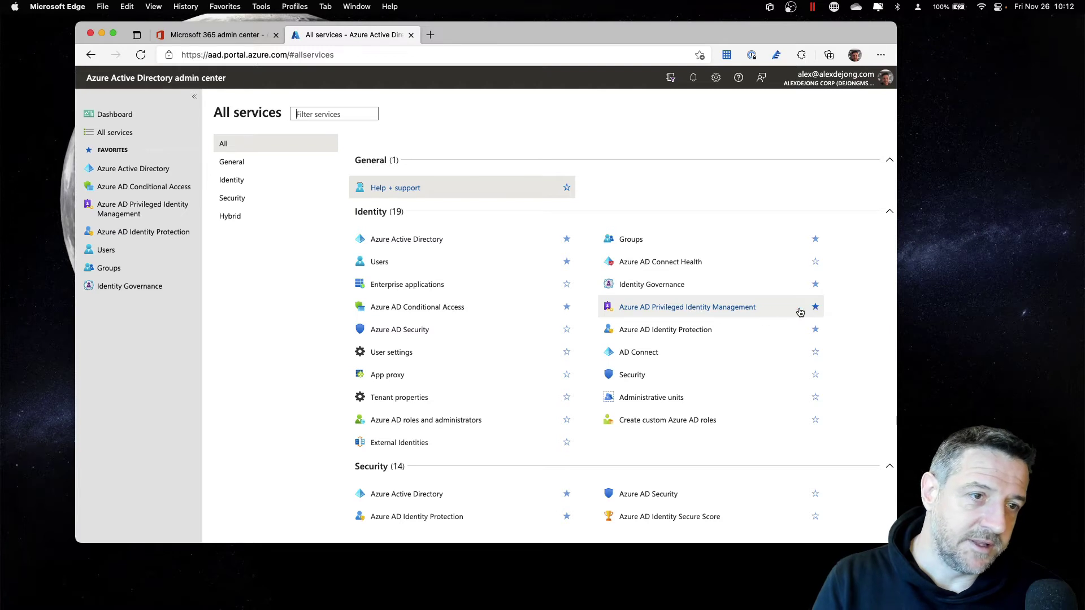
Open Azure AD Privileged Identity Management and look over its Quick start page
click(140, 214)
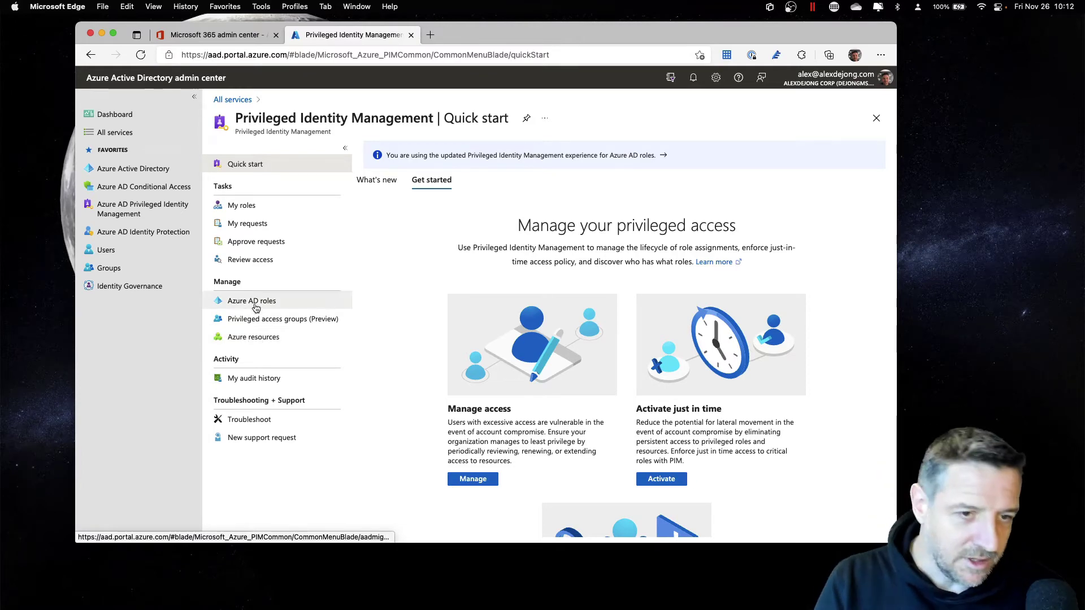
scroll(258, 305, up, 5)
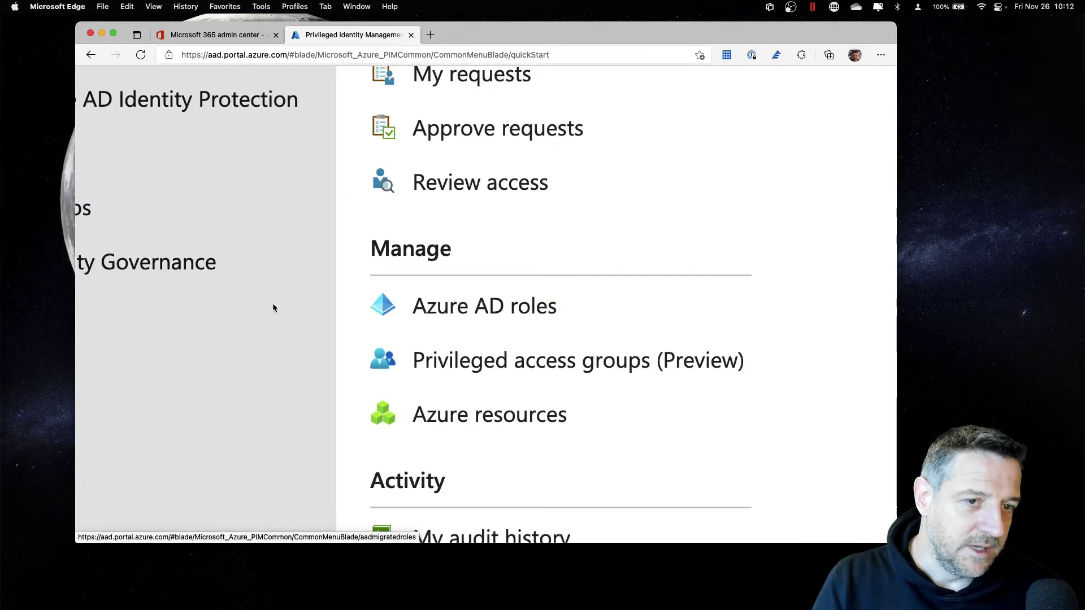
scroll(318, 319, right, 2)
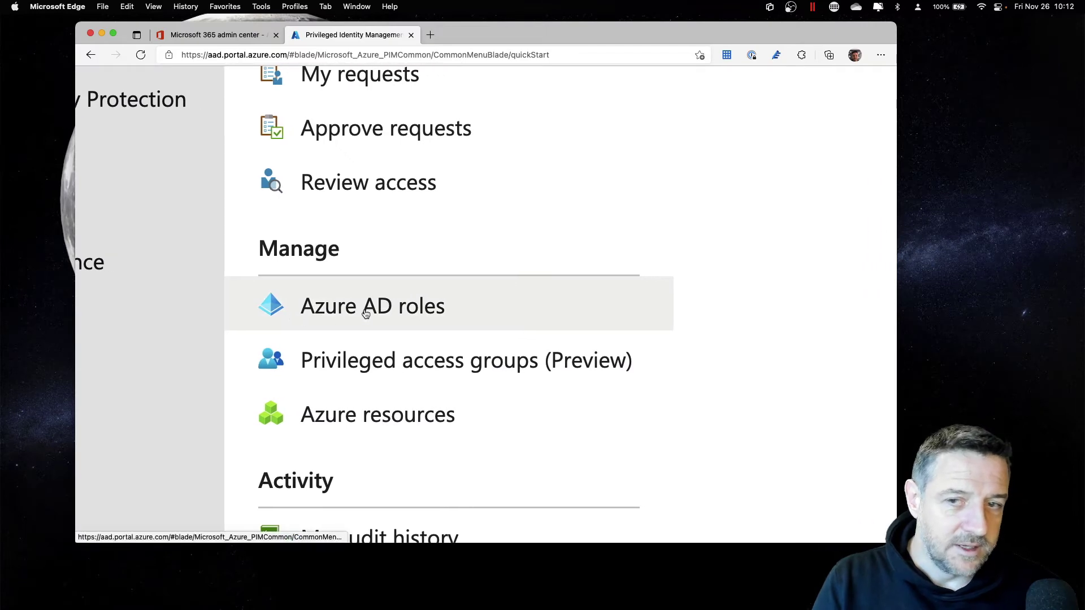
scroll(368, 315, down, 1)
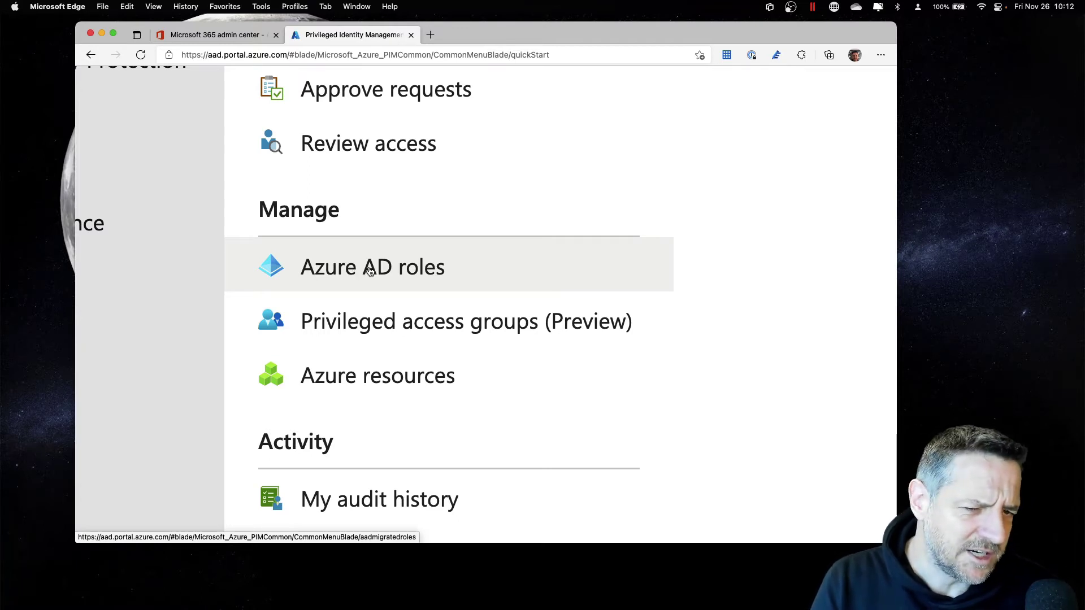
scroll(371, 272, right, 2)
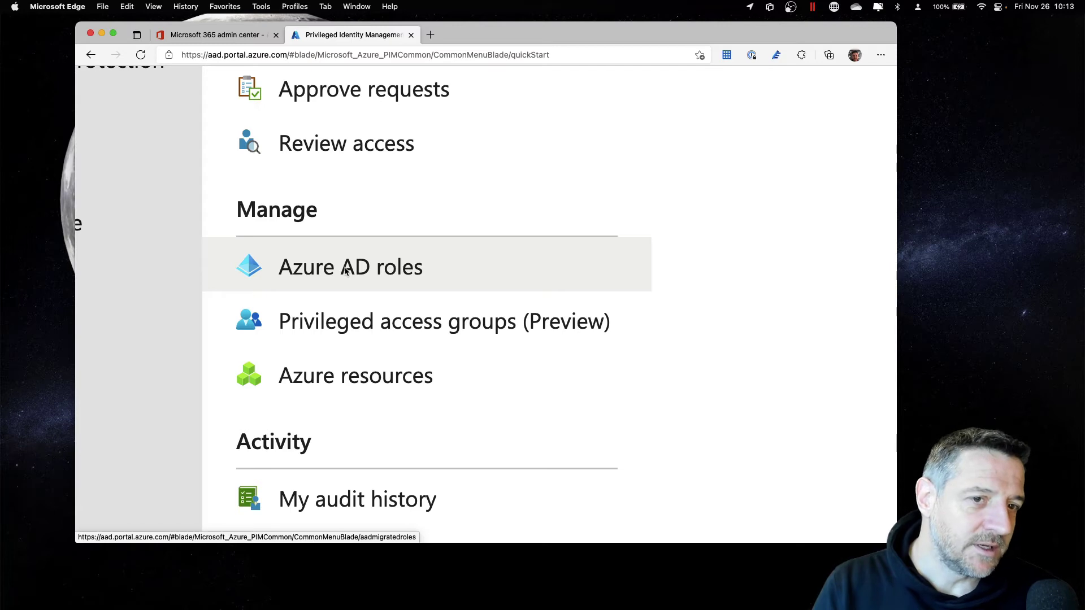
In PIM, open Azure AD roles > Roles and scroll through the role list
click(346, 270)
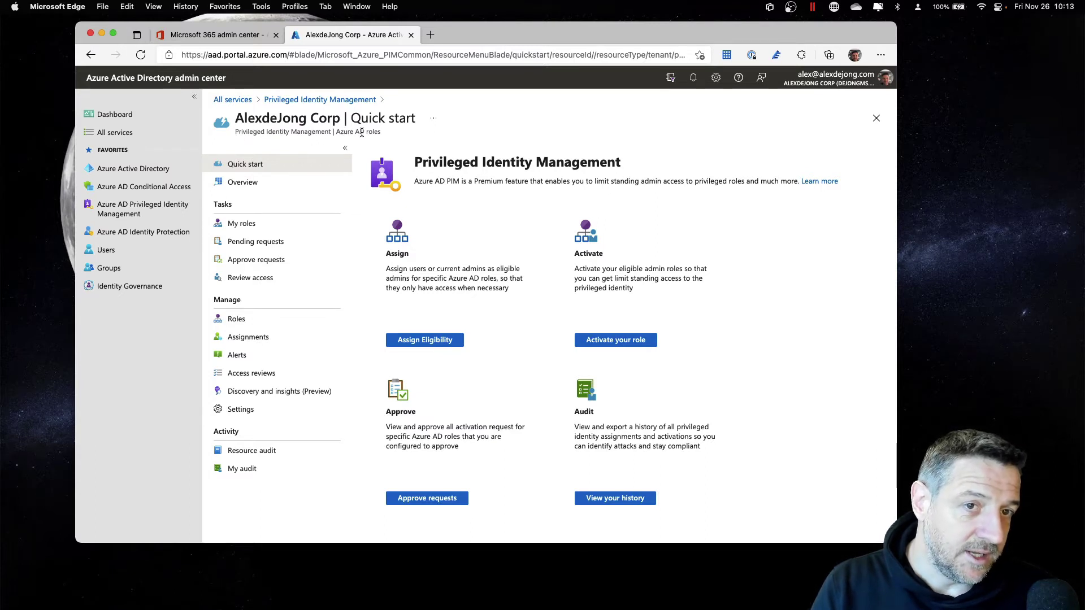
click(247, 320)
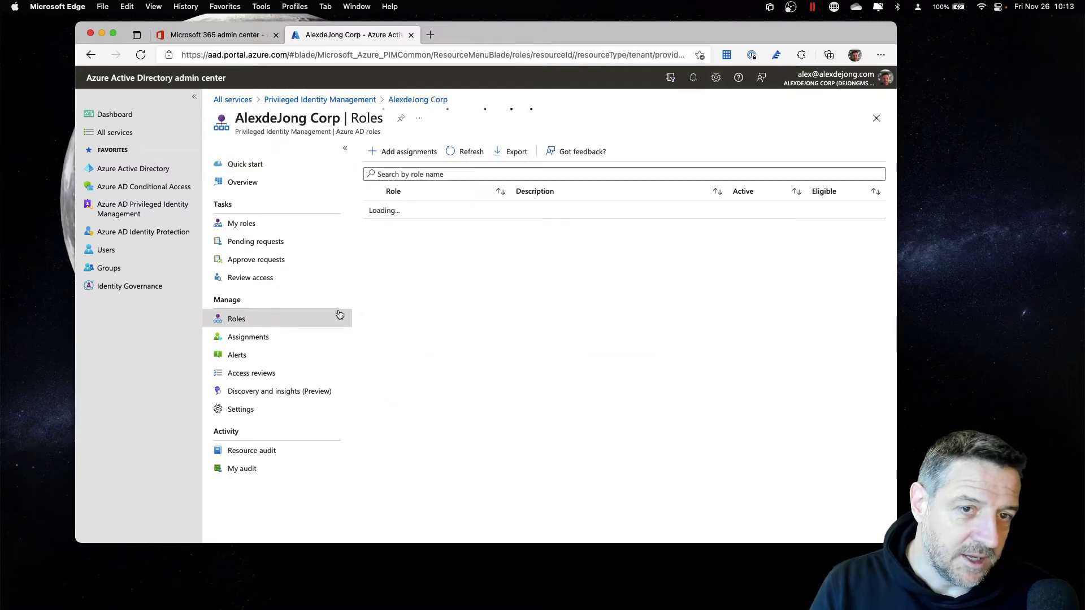
scroll(548, 316, down, 2)
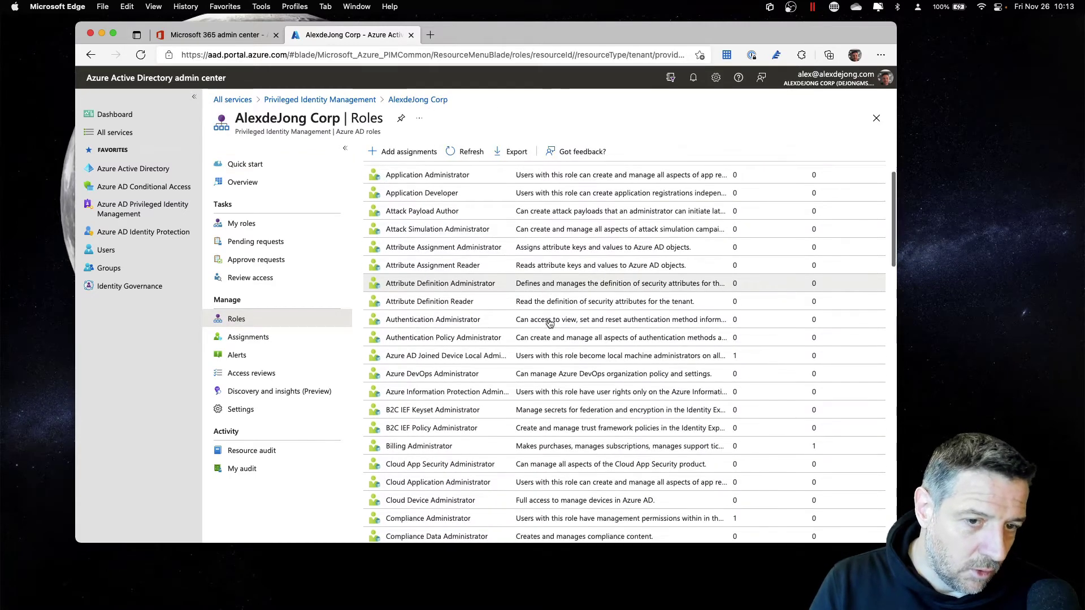
scroll(549, 324, down, 12)
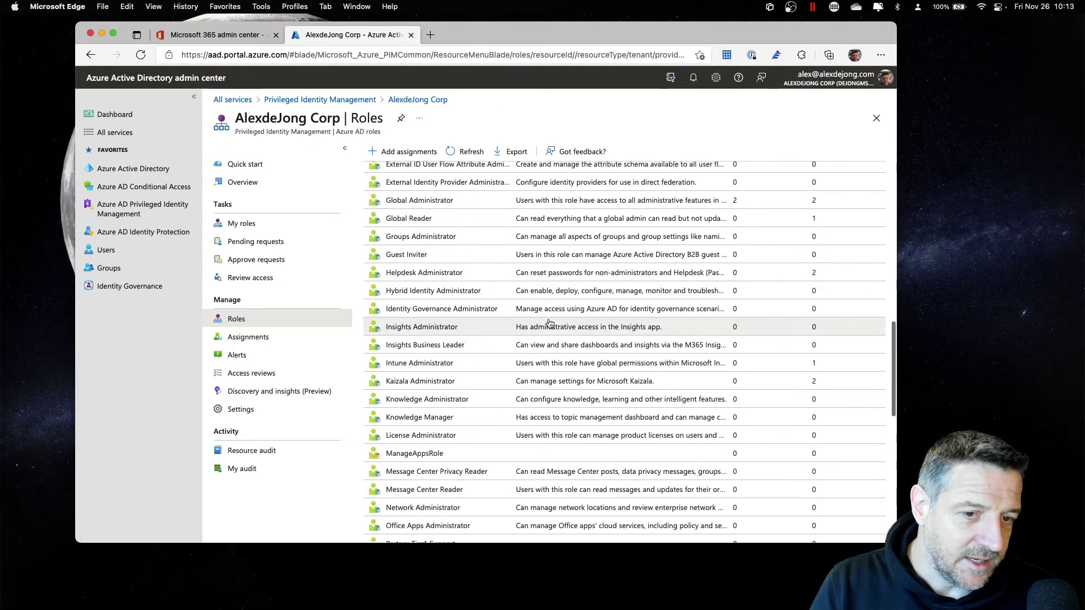
scroll(550, 324, down, 15)
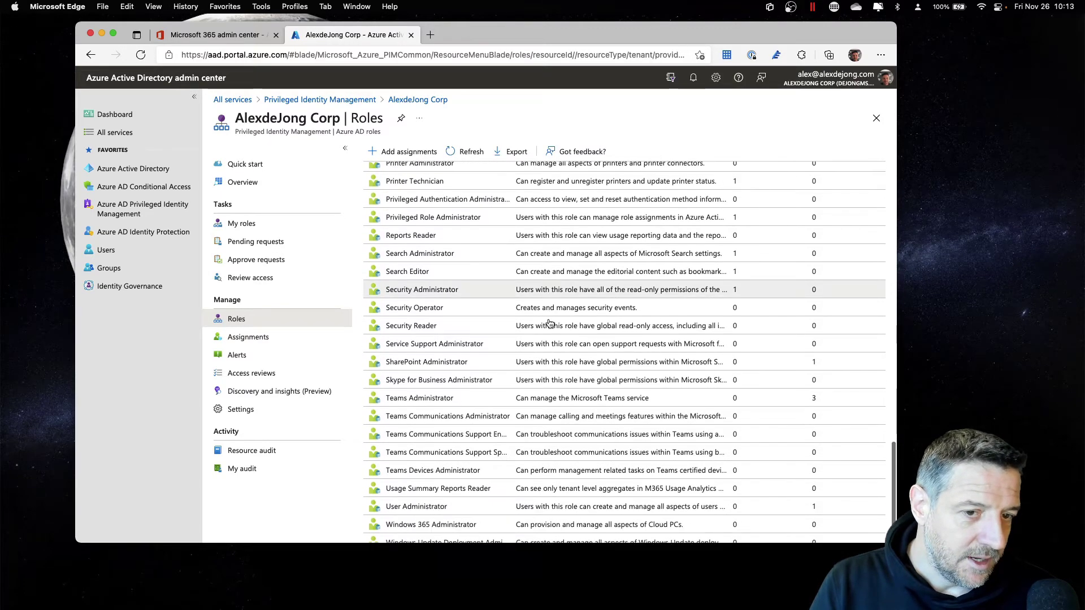
scroll(549, 323, up, 20)
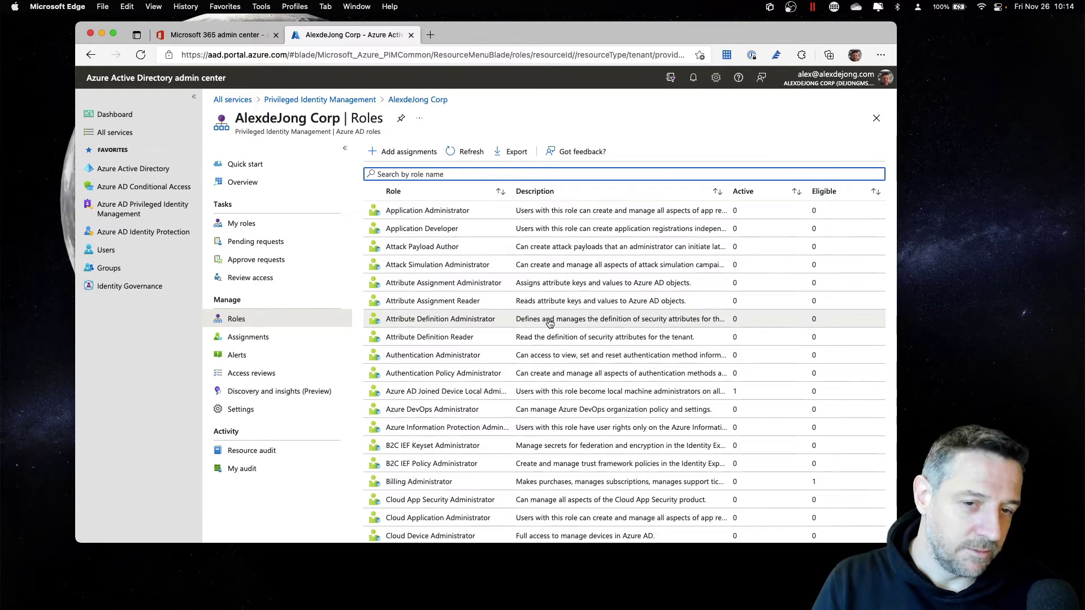
scroll(540, 320, down, 2)
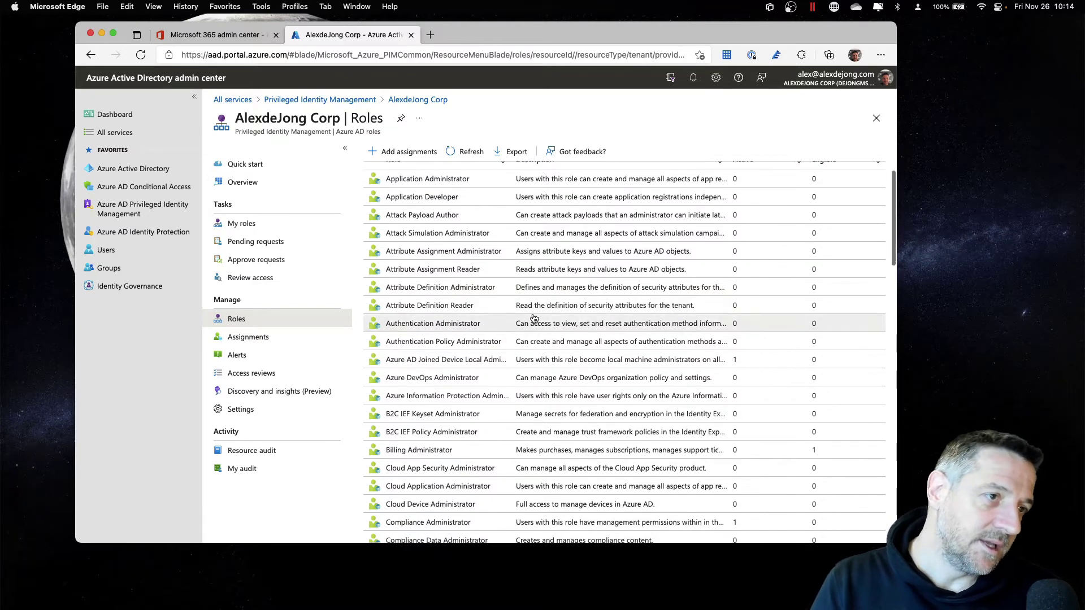
Glance at the Microsoft 365 users tab, then scroll the roles list to Exchange Administrator
click(216, 38)
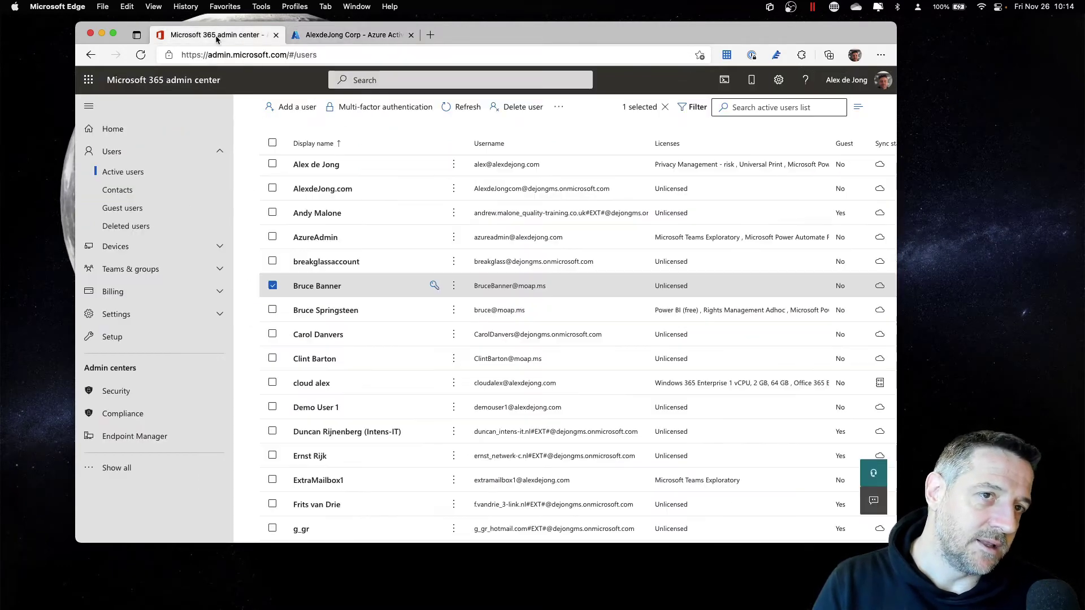
click(345, 37)
scroll(487, 330, down, 15)
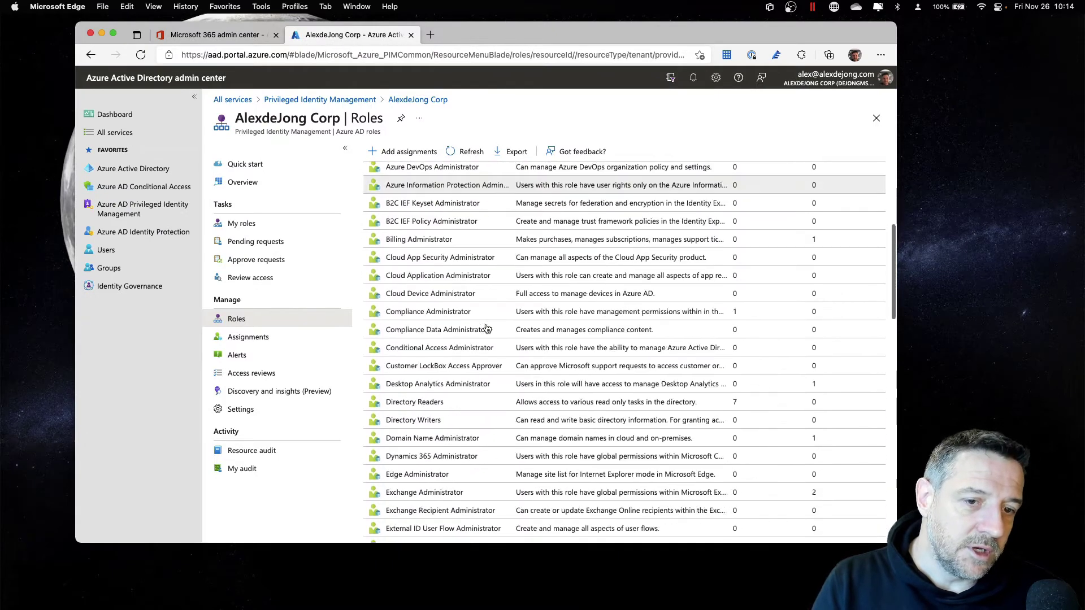
scroll(487, 330, down, 4)
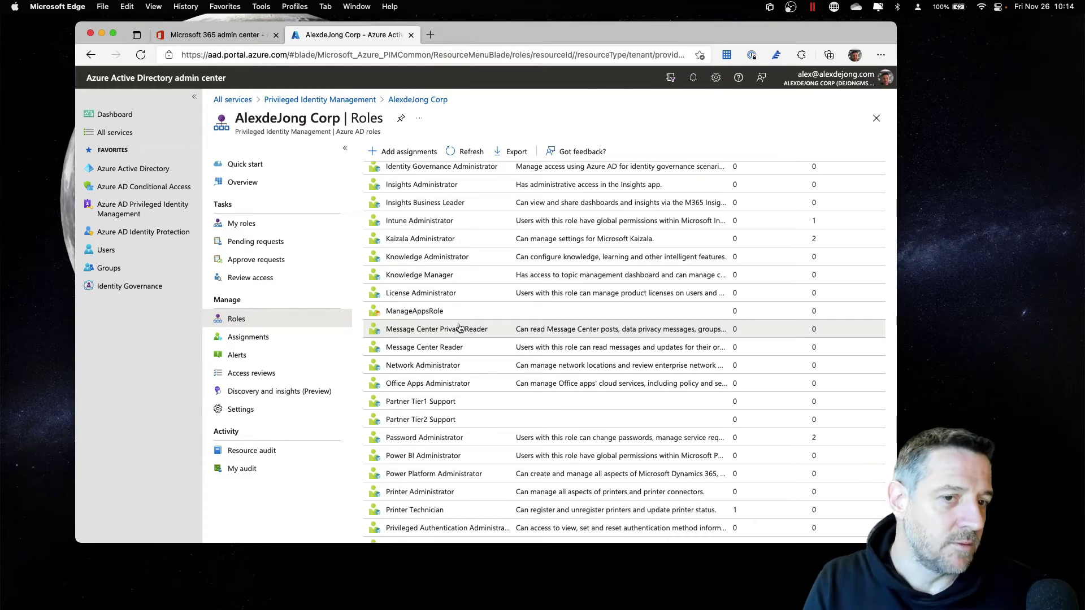
scroll(459, 328, up, 4)
scroll(451, 327, up, 1)
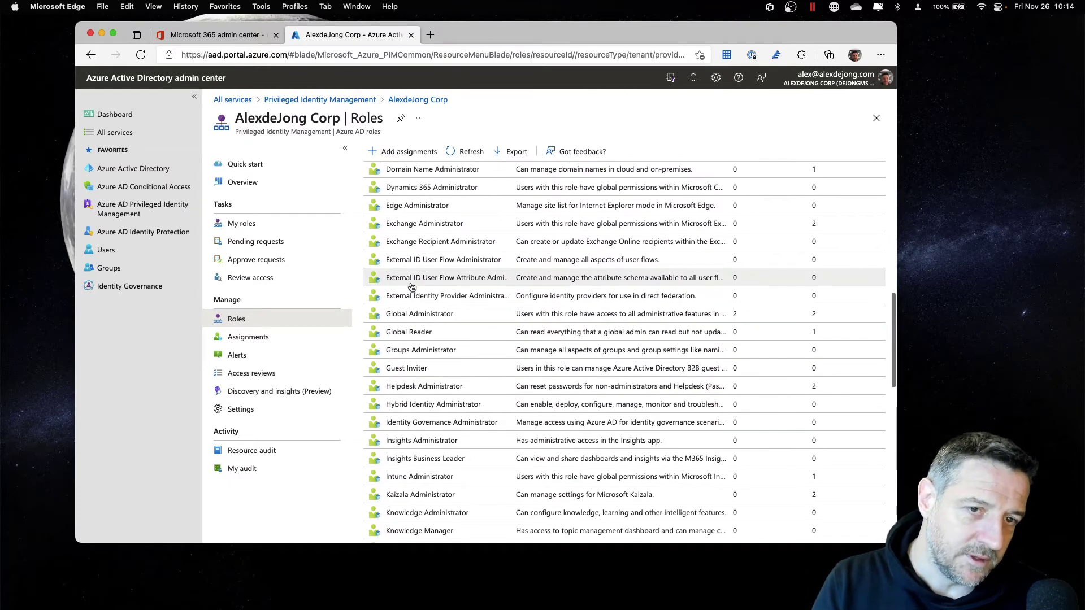
Open Exchange Administrator's assignments and view its Active assignments, which are empty
click(422, 225)
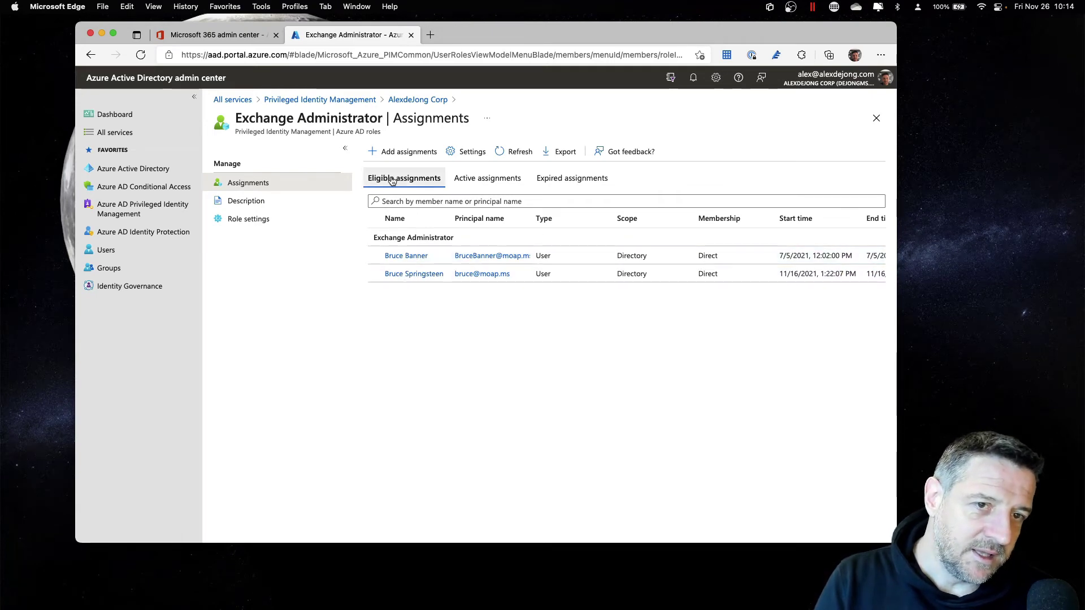
ctrl+scroll(383, 179, up, 10)
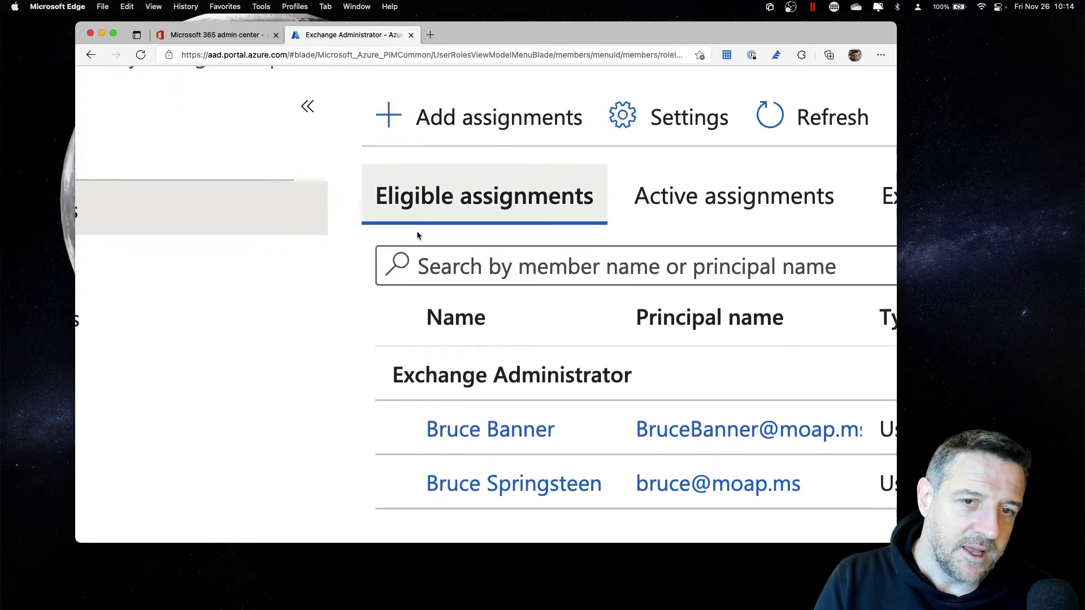
scroll(429, 187, right, 4)
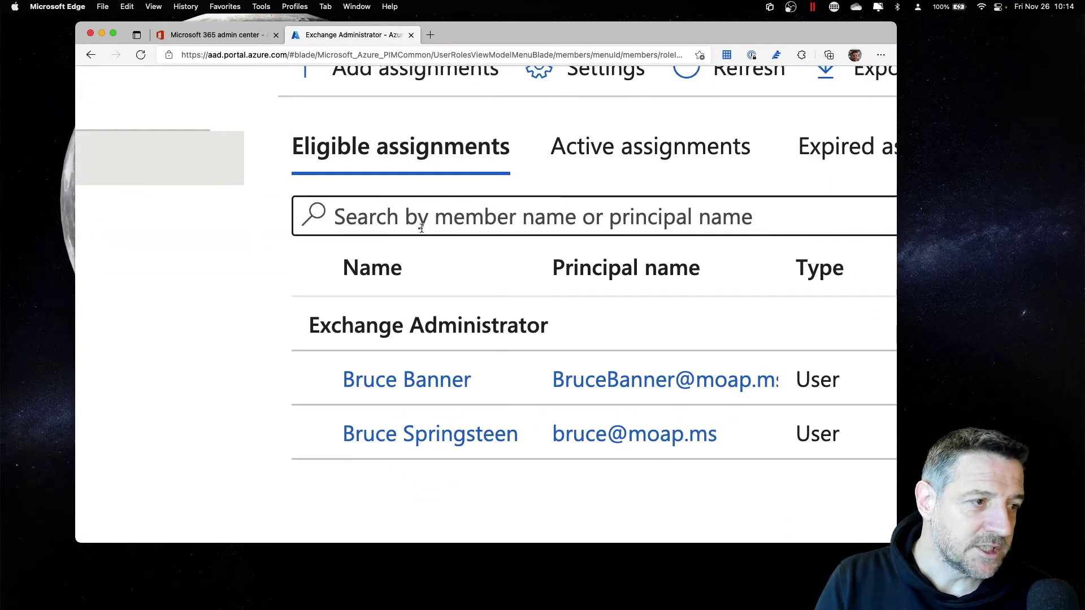
scroll(409, 161, right, 2)
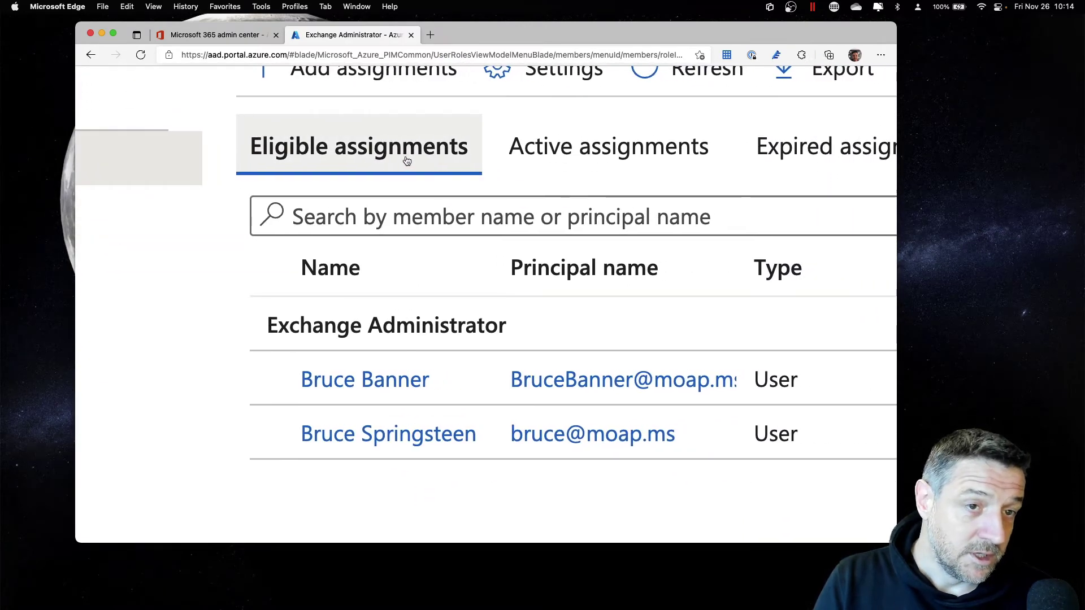
scroll(383, 156, right, 1)
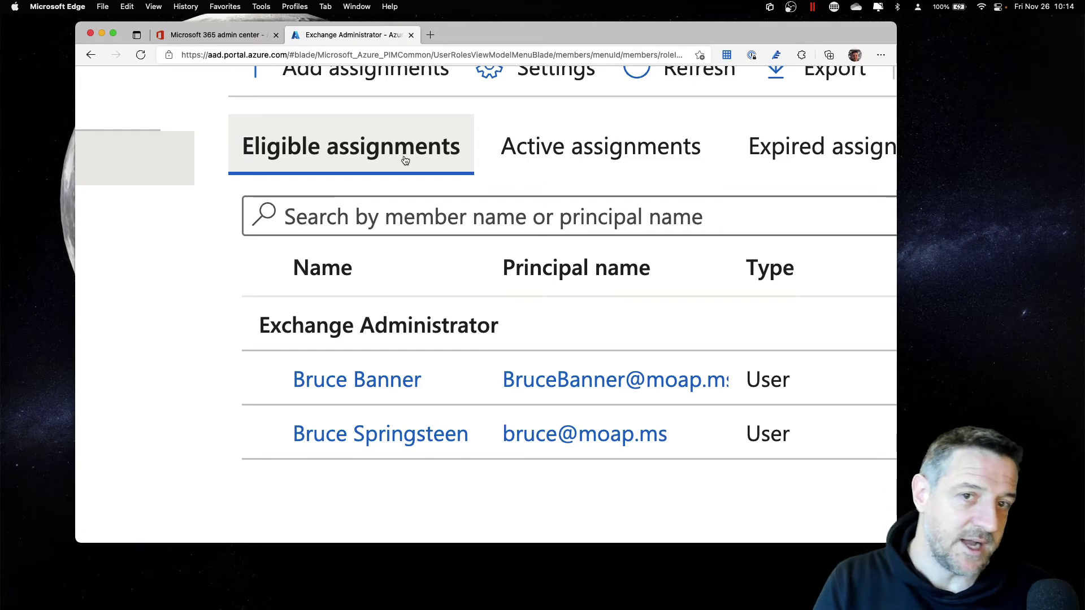
click(582, 151)
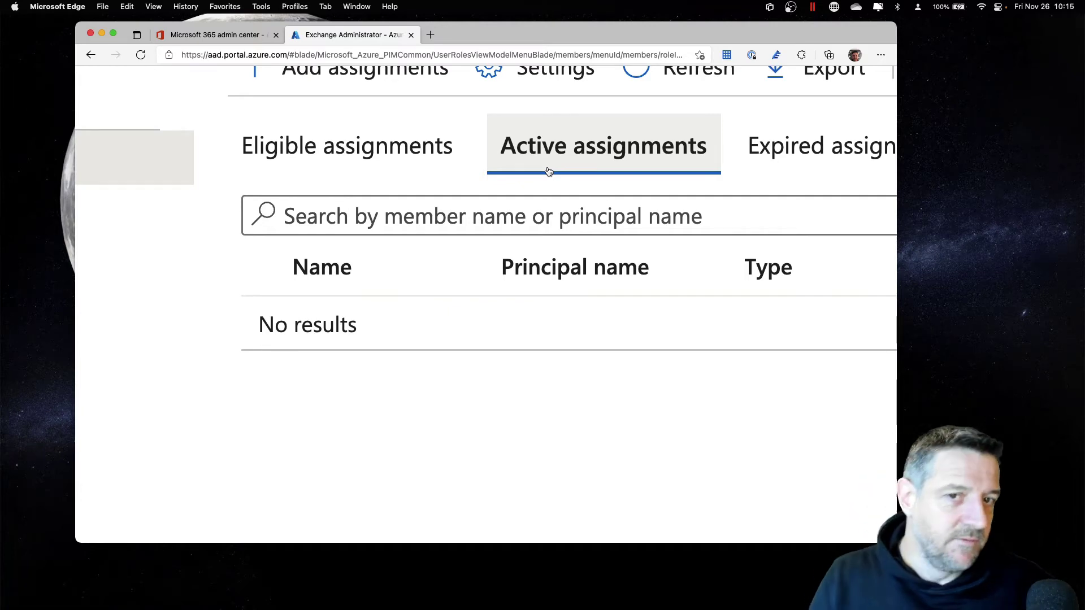
Switch to the Eligible assignments tab showing the two eligible users
scroll(391, 151, up, 3)
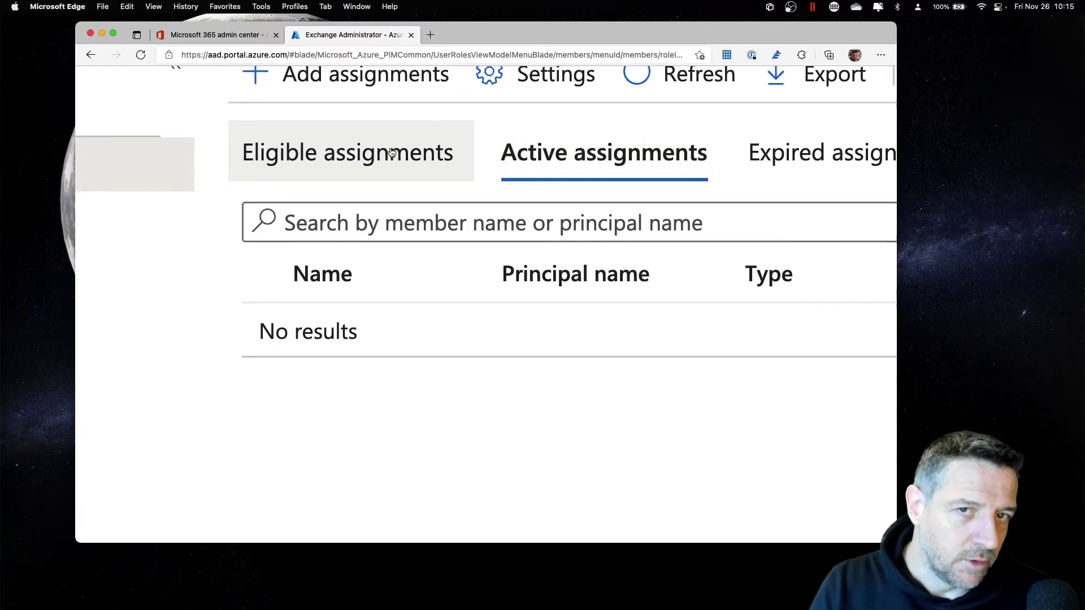
scroll(391, 151, left, 6)
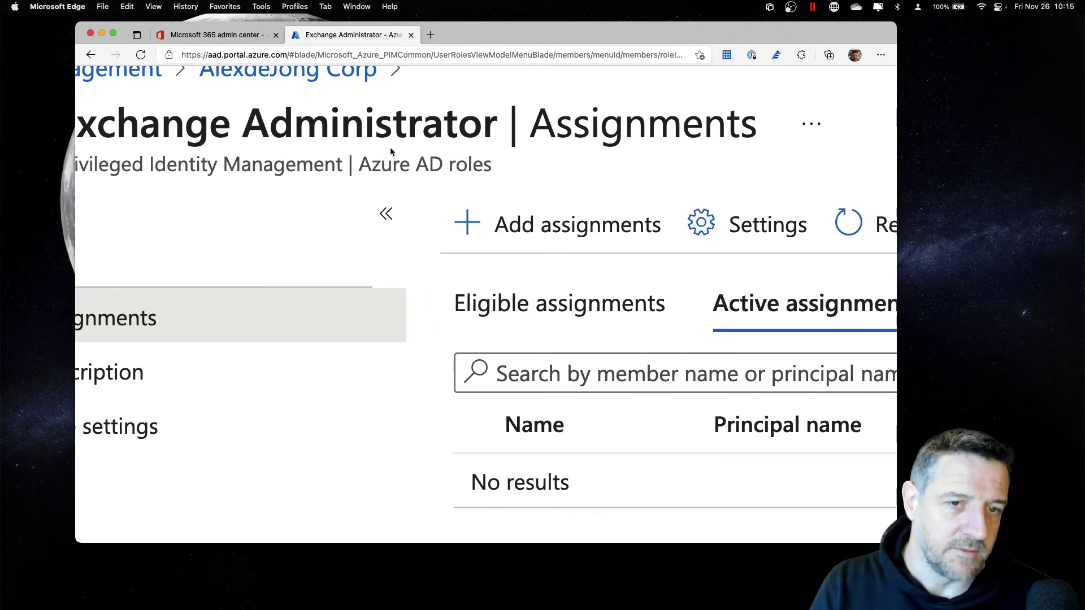
scroll(390, 147, down, 5)
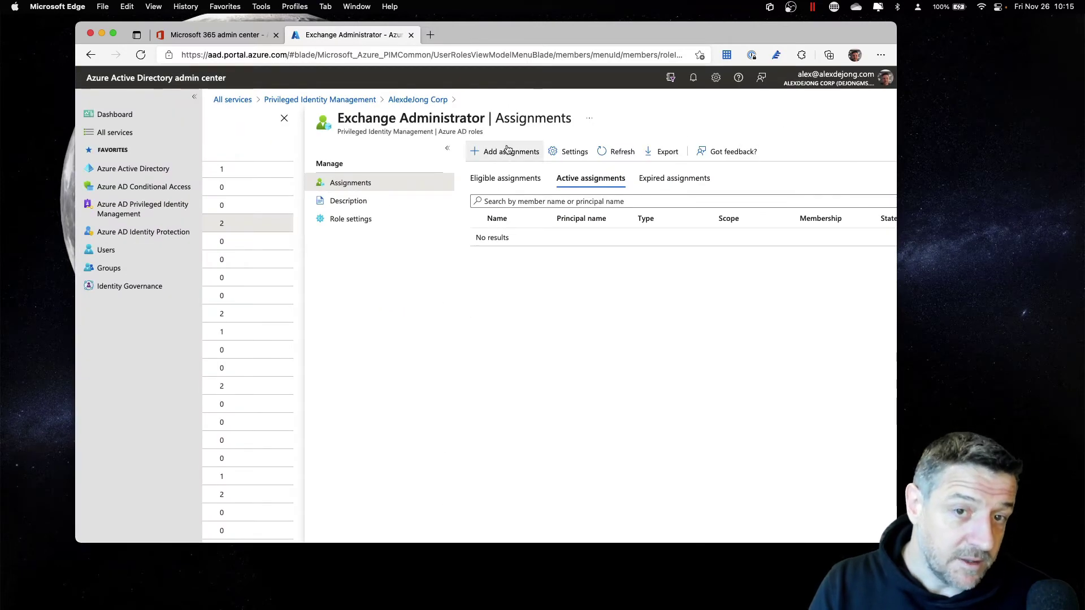
click(505, 178)
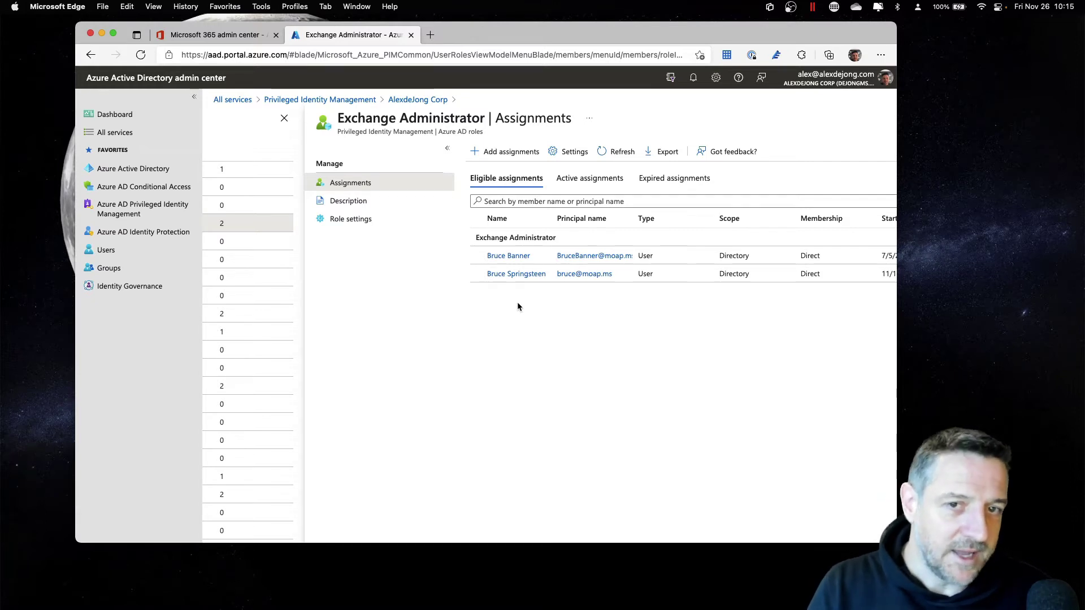
Review Exchange Administrator's Role settings: justification, MFA and approval required; eligibility expires after 1 year
click(334, 222)
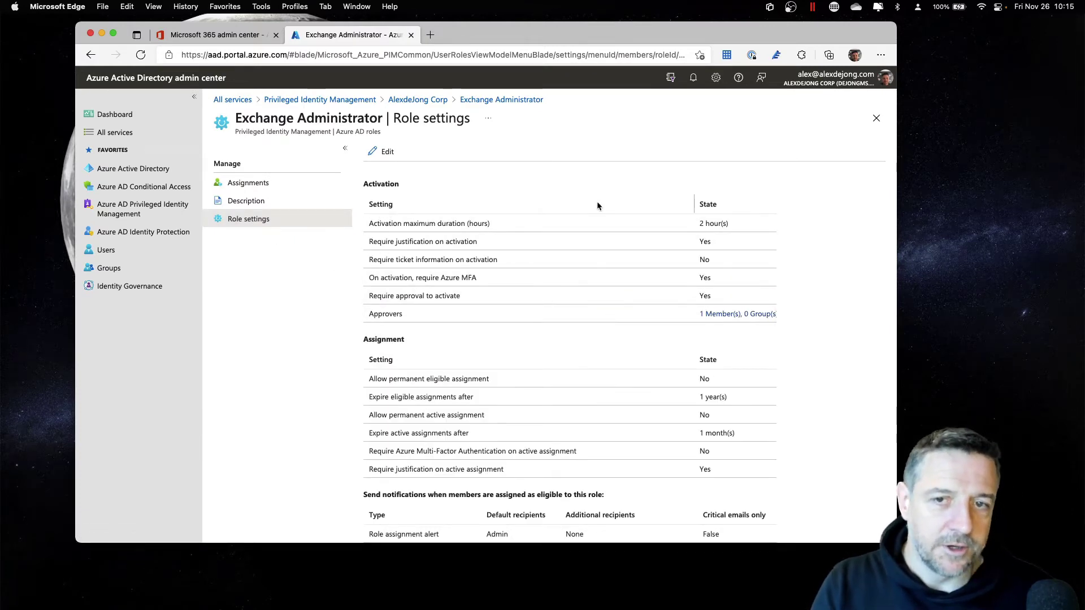
scroll(597, 201, up, 5)
scroll(628, 242, down, 2)
scroll(622, 242, right, 3)
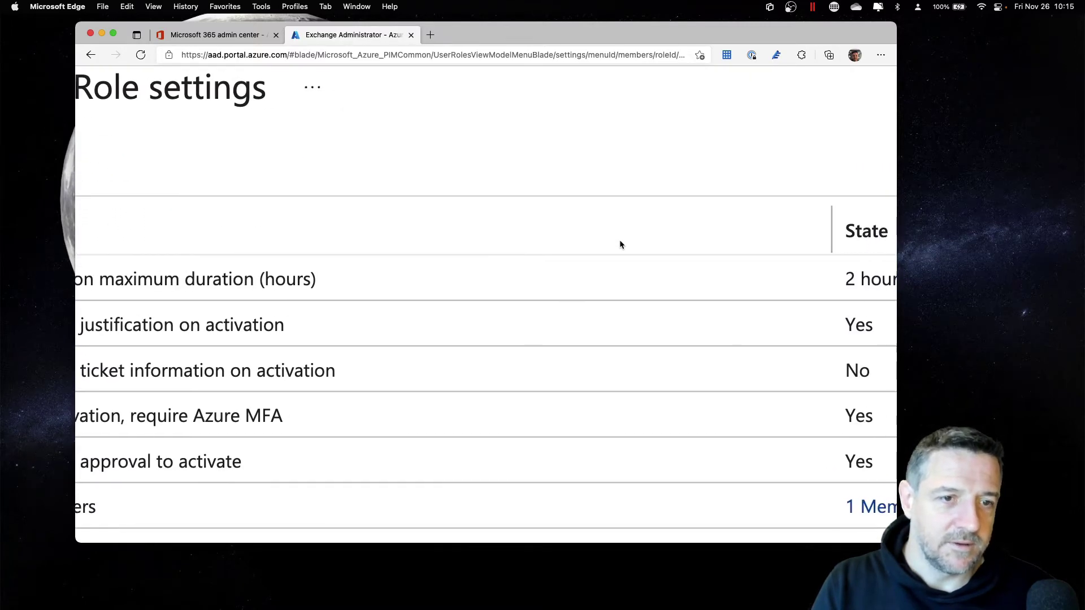
scroll(617, 242, left, 5)
scroll(424, 277, right, 1)
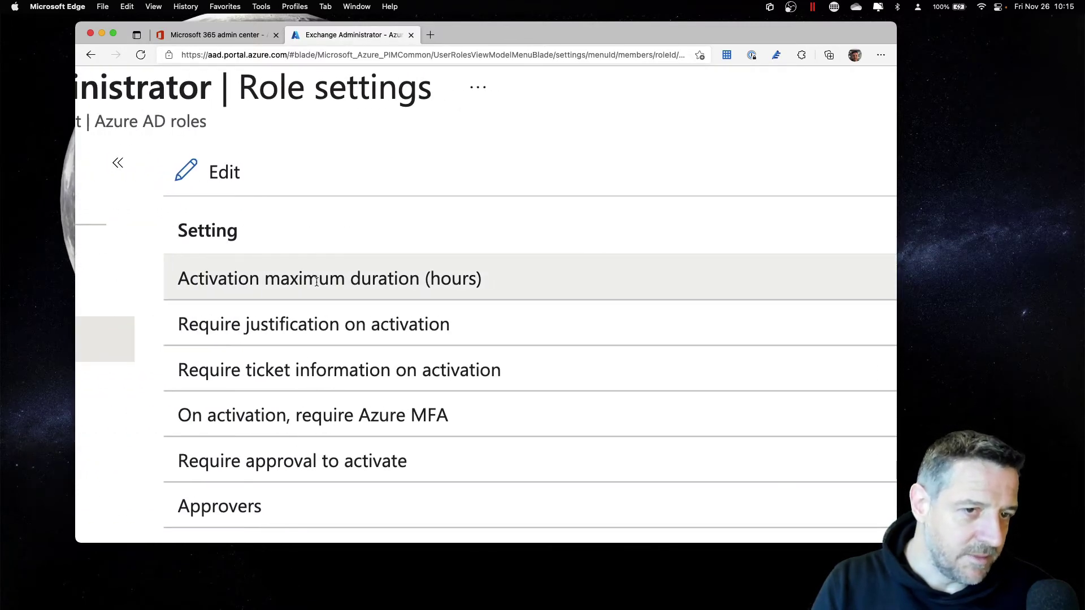
scroll(532, 273, right, 6)
scroll(533, 278, right, 2)
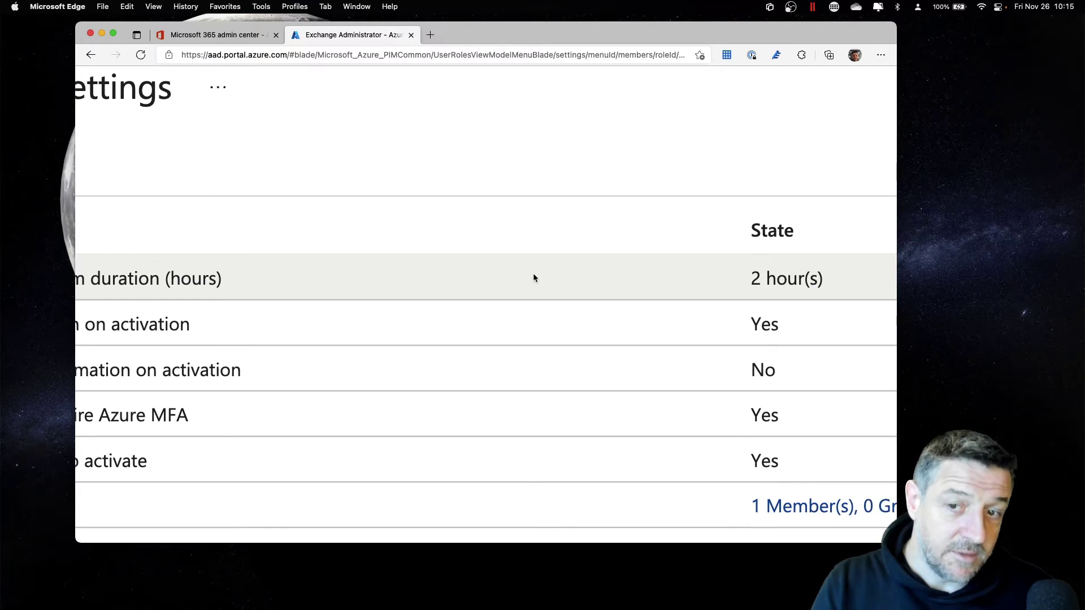
scroll(533, 275, left, 2)
scroll(534, 274, left, 15)
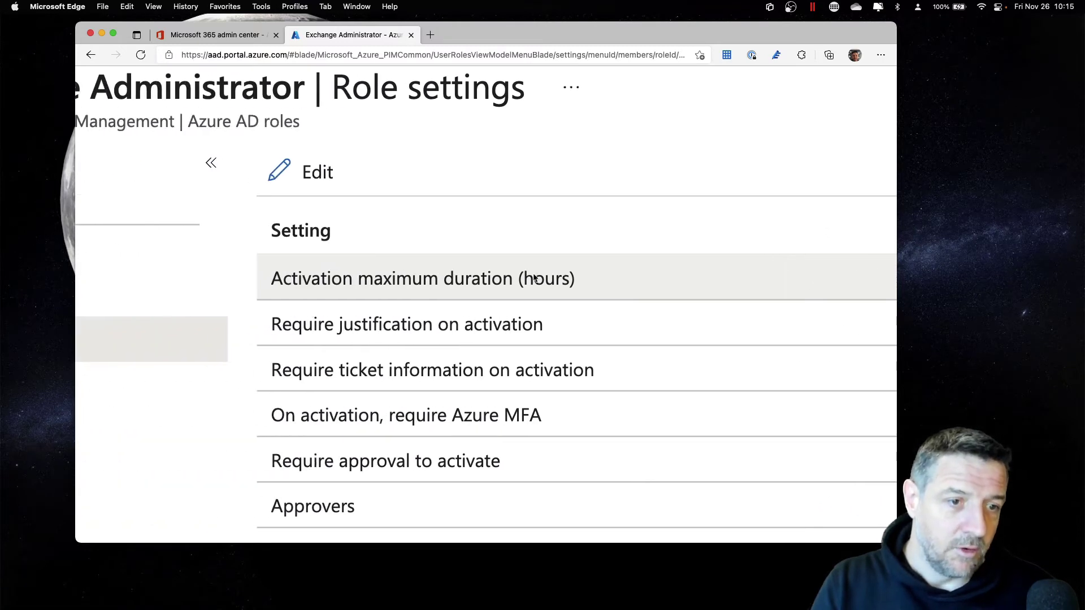
scroll(533, 274, right, 3)
scroll(514, 281, right, 3)
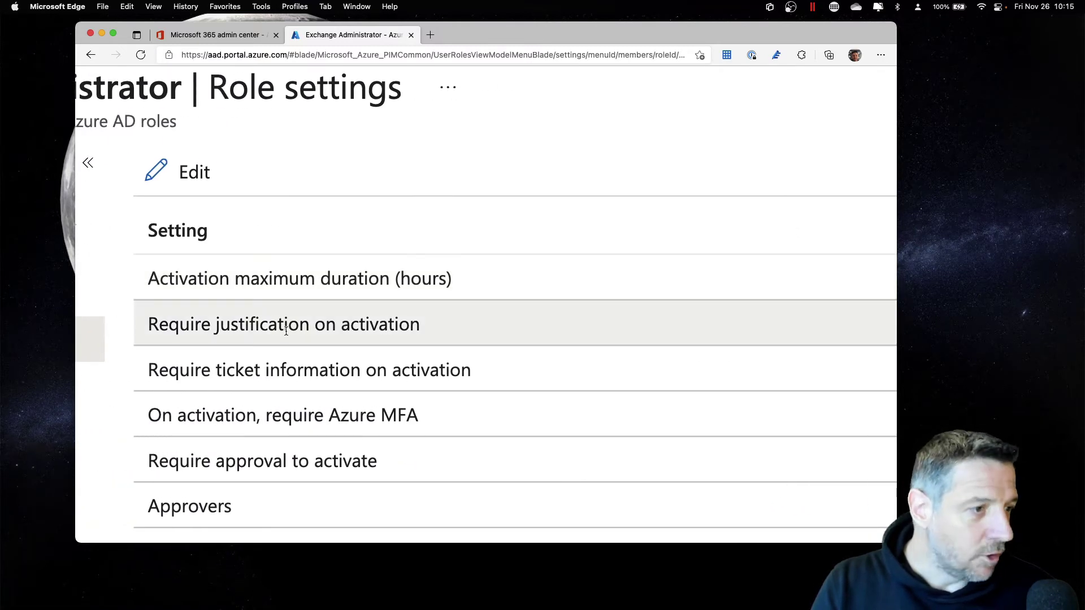
scroll(330, 327, right, 8)
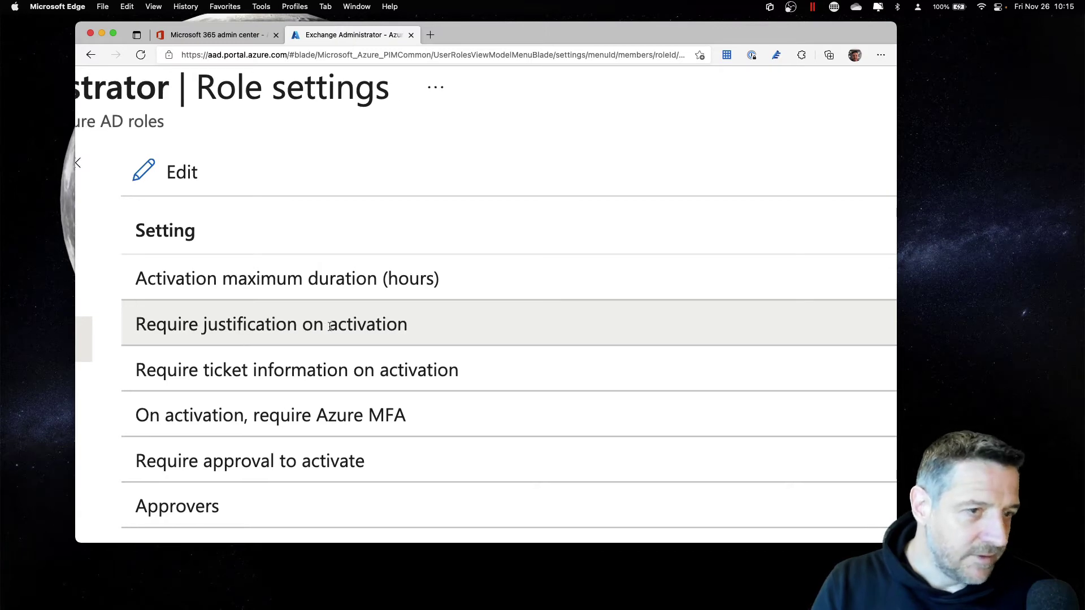
scroll(331, 329, left, 6)
scroll(331, 330, left, 2)
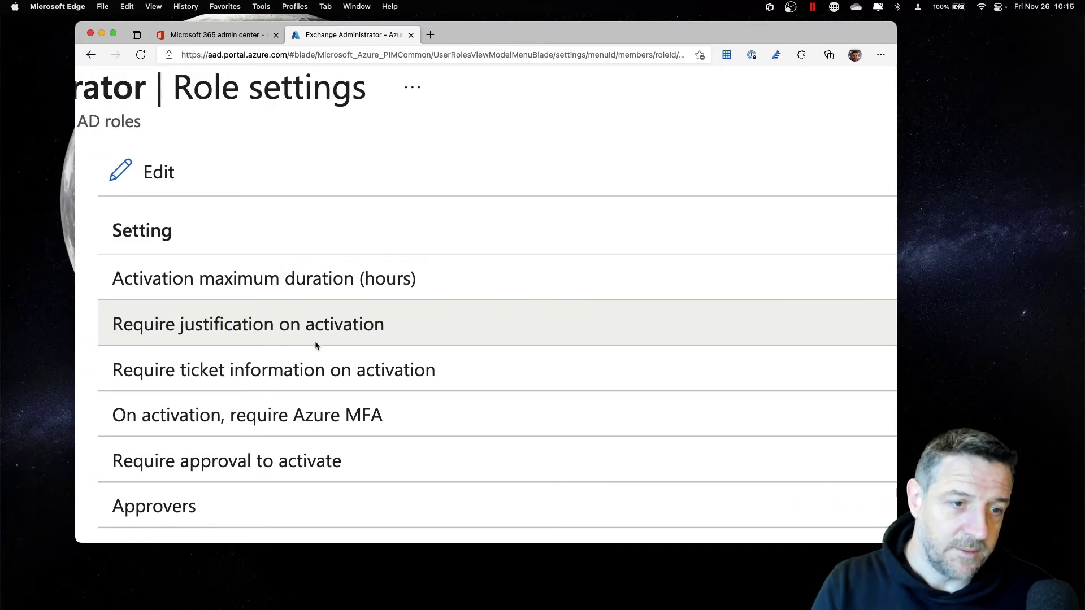
scroll(241, 372, down, 3)
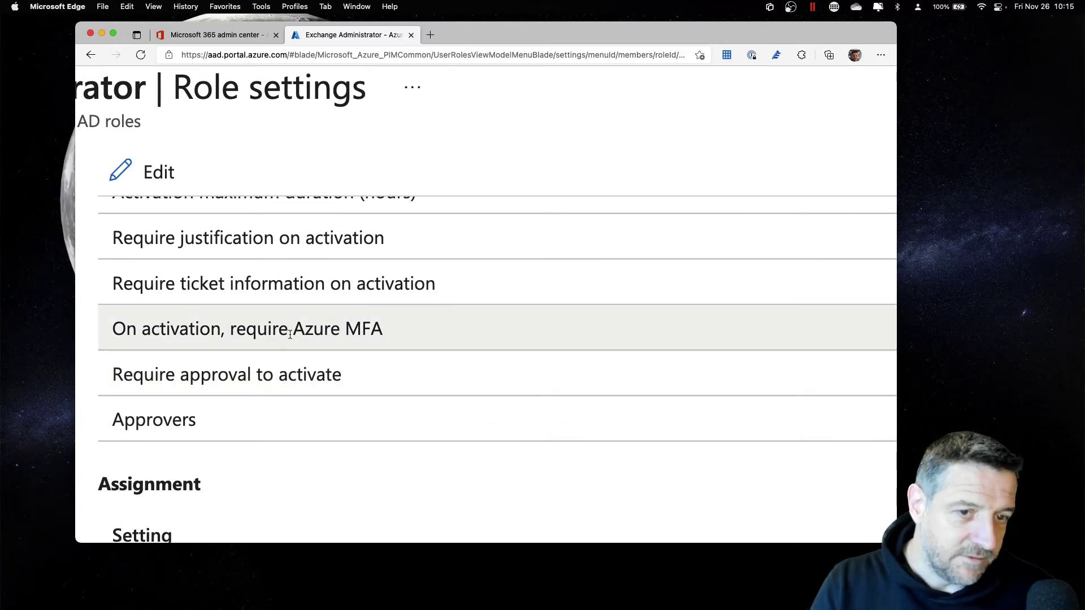
scroll(291, 333, down, 2)
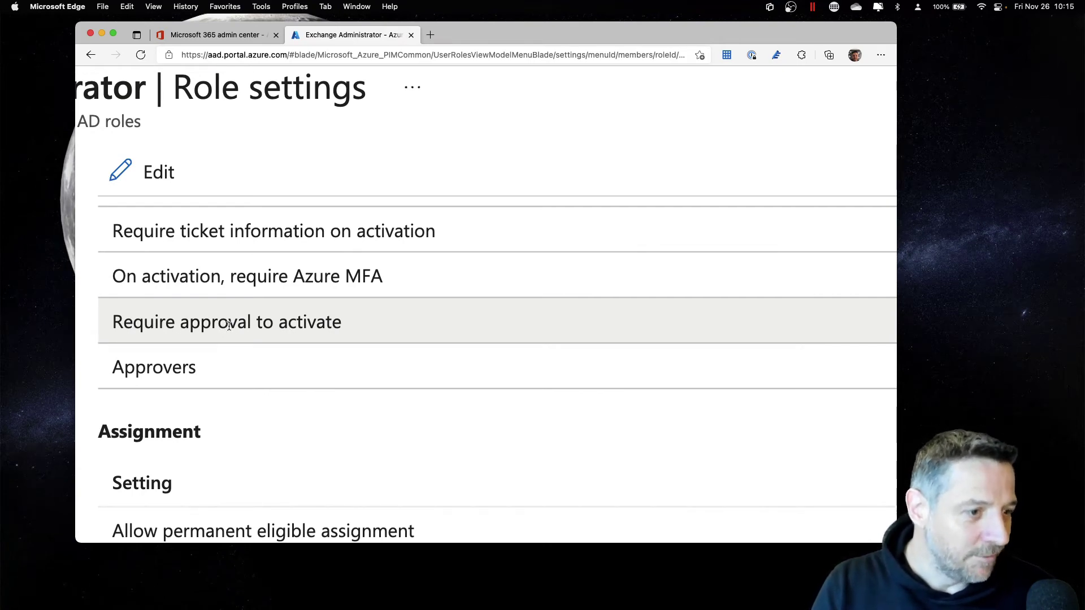
scroll(420, 331, right, 10)
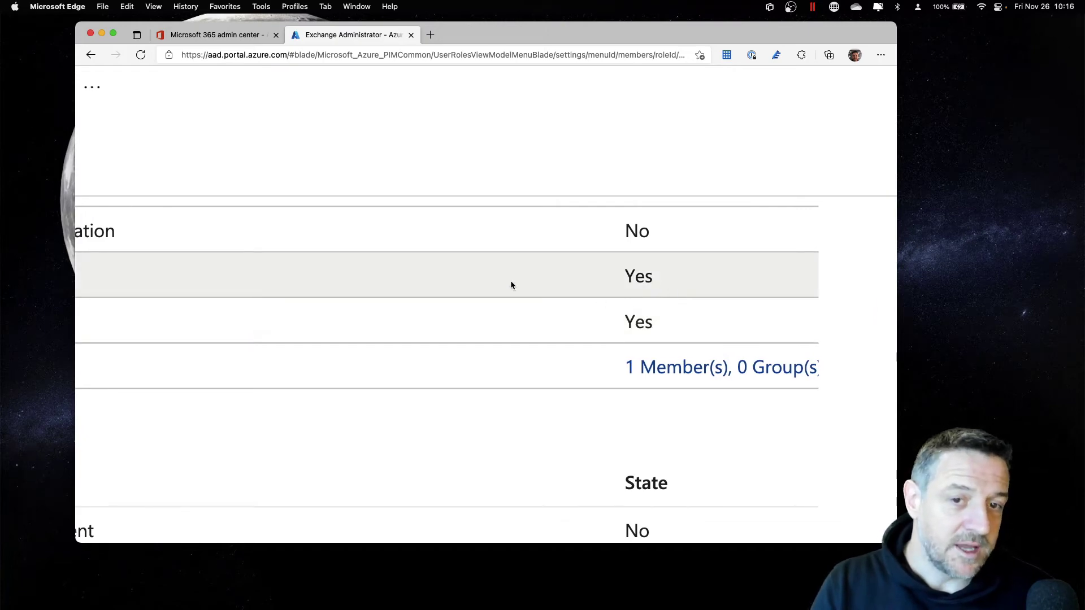
scroll(453, 175, down, 5)
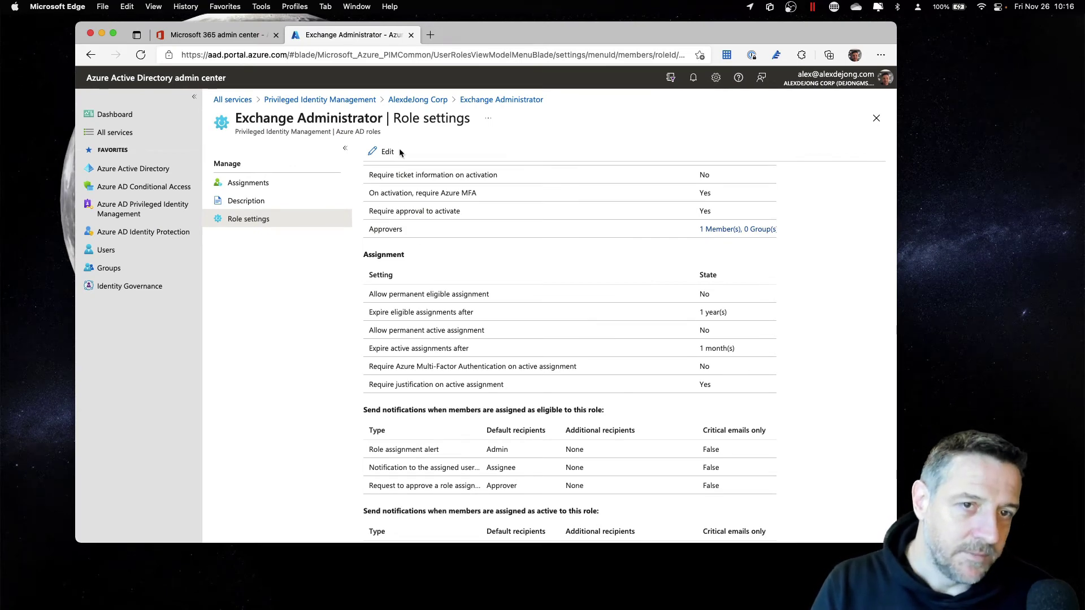
Return to the AlexdeJong Corp roles list and open Teams Administrator's assignments
click(429, 106)
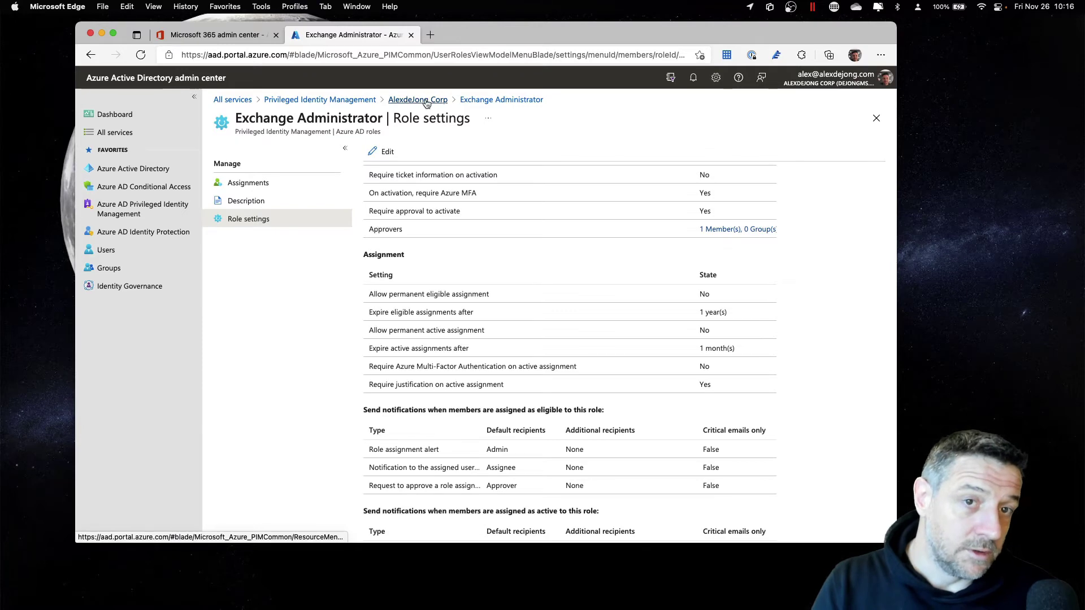
scroll(441, 305, down, 2)
scroll(441, 314, down, 10)
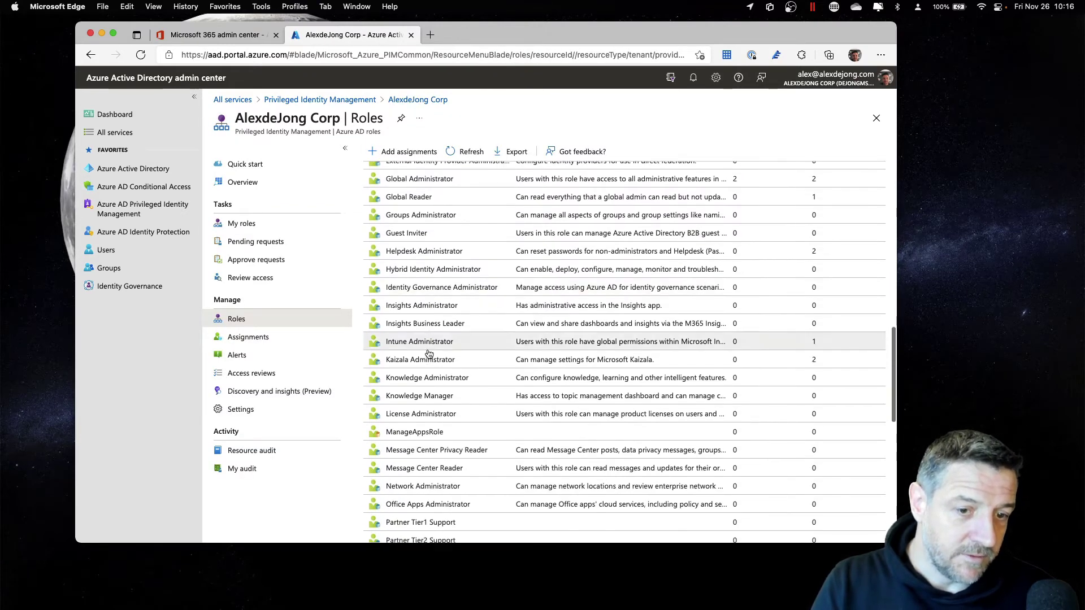
scroll(424, 343, down, 3)
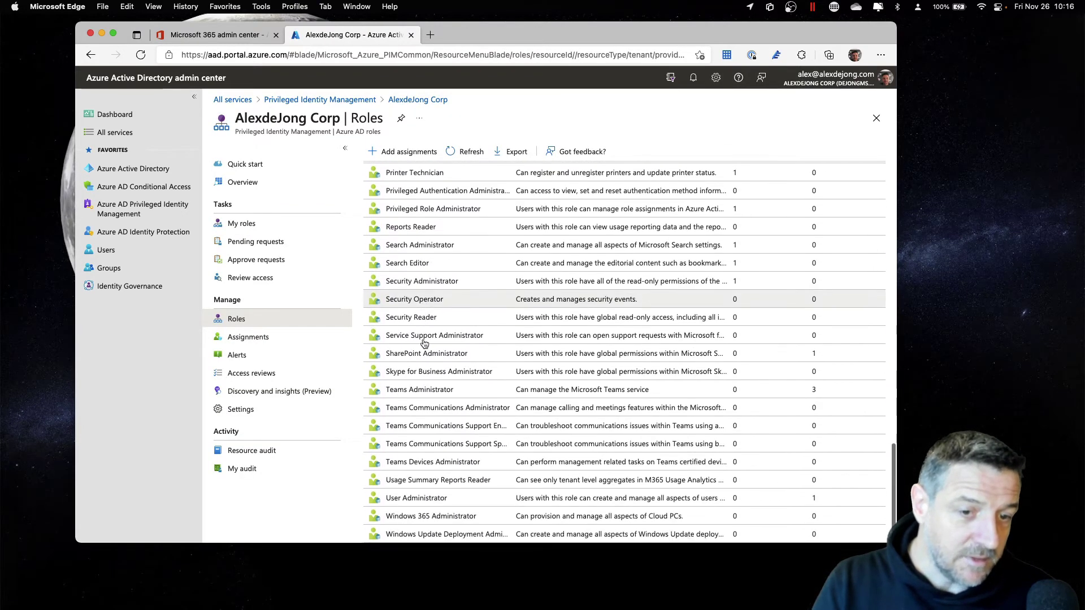
click(411, 391)
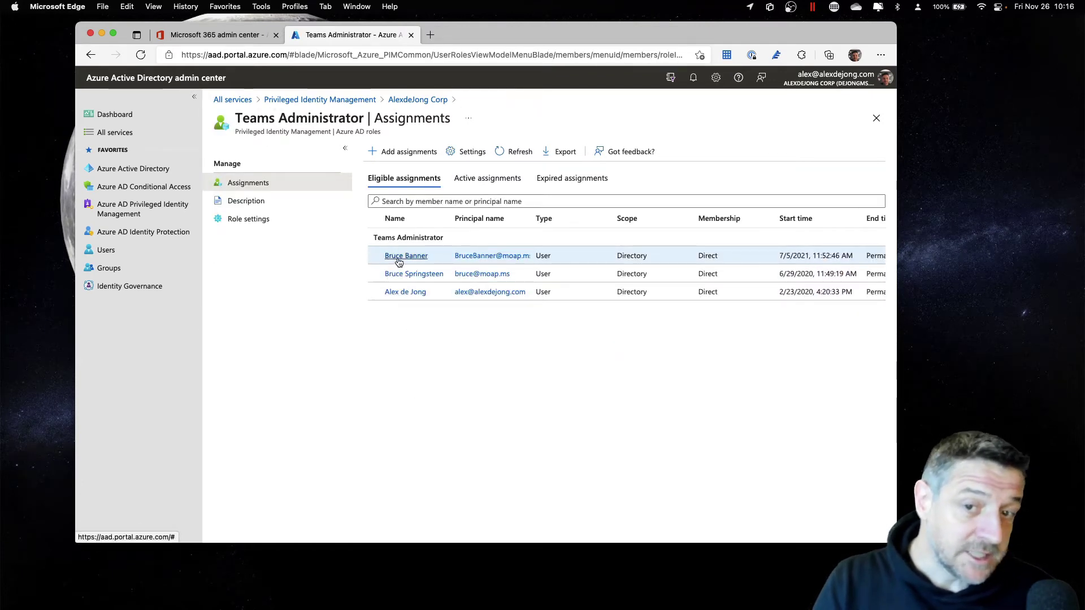
Confirm Teams Administrator has no active assignments, then open its Role settings
scroll(419, 257, right, 2)
scroll(419, 257, left, 2)
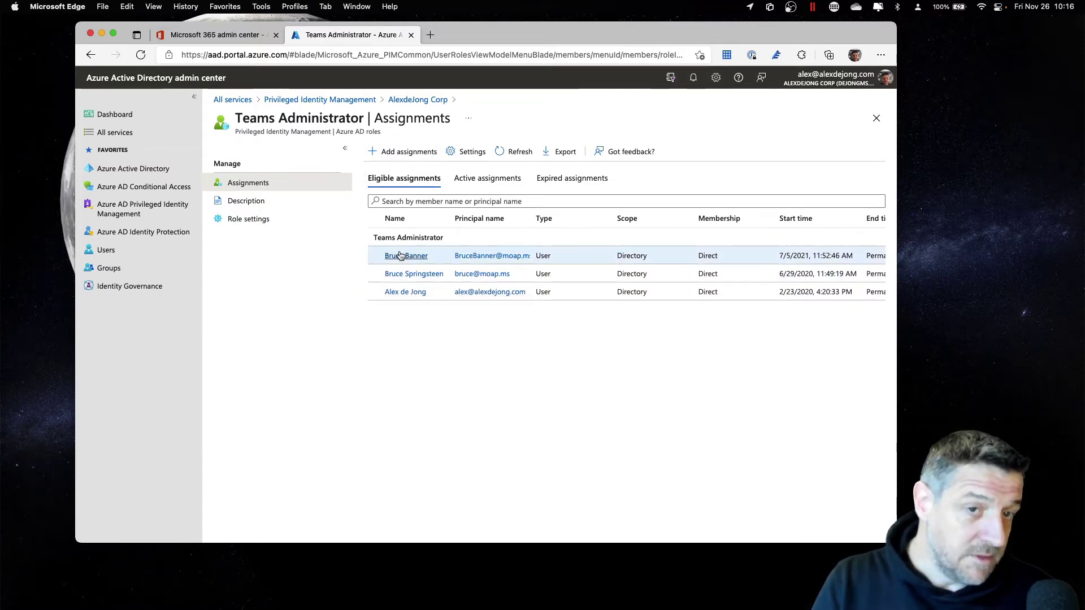
click(499, 182)
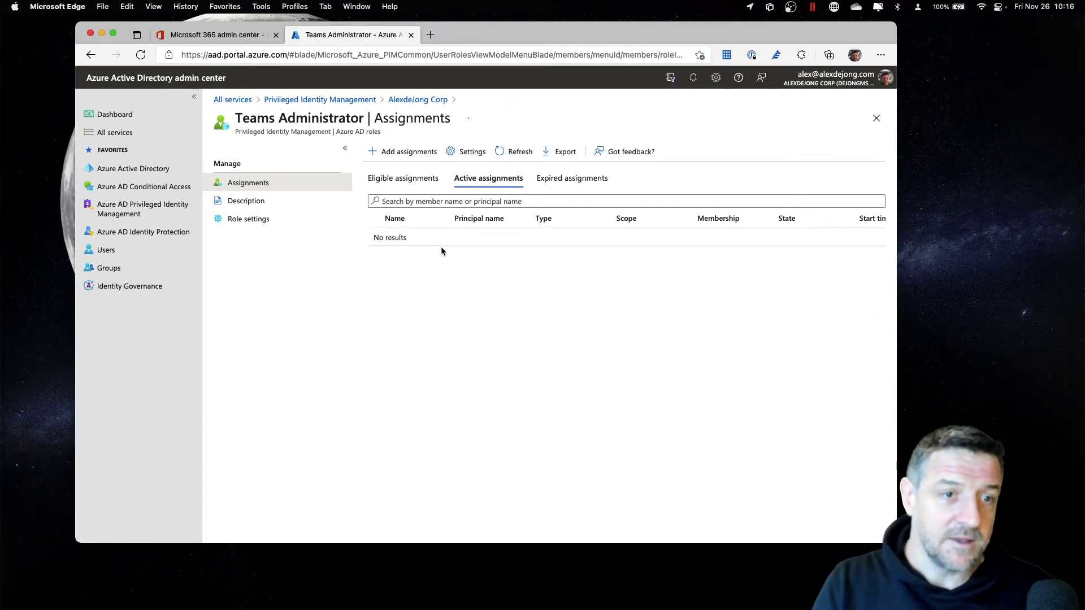
click(243, 220)
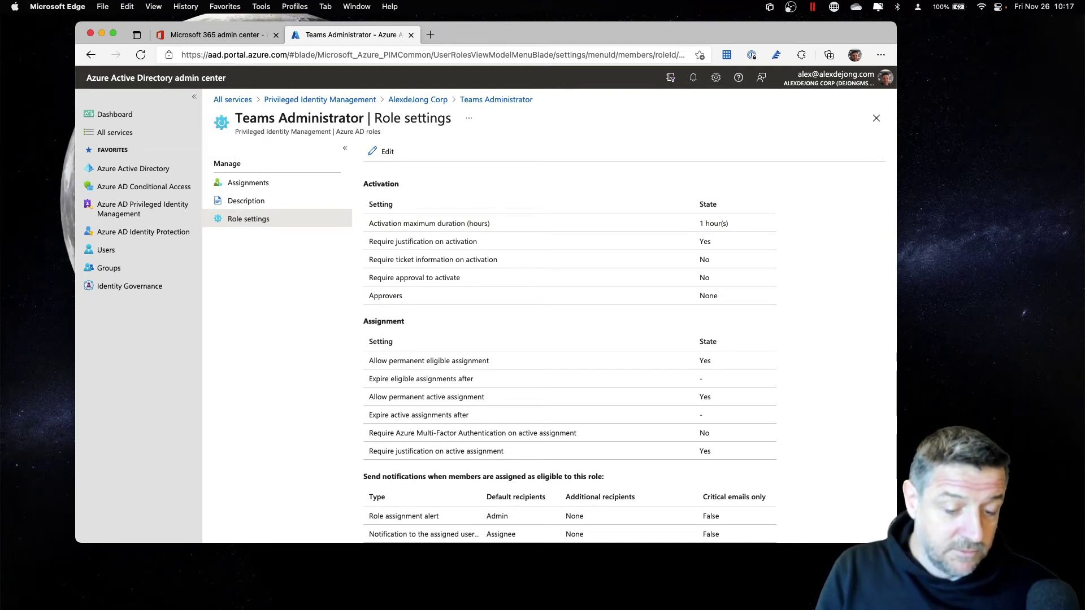
Load office.com in a new InPrivate browser window
key(super+shift+n)
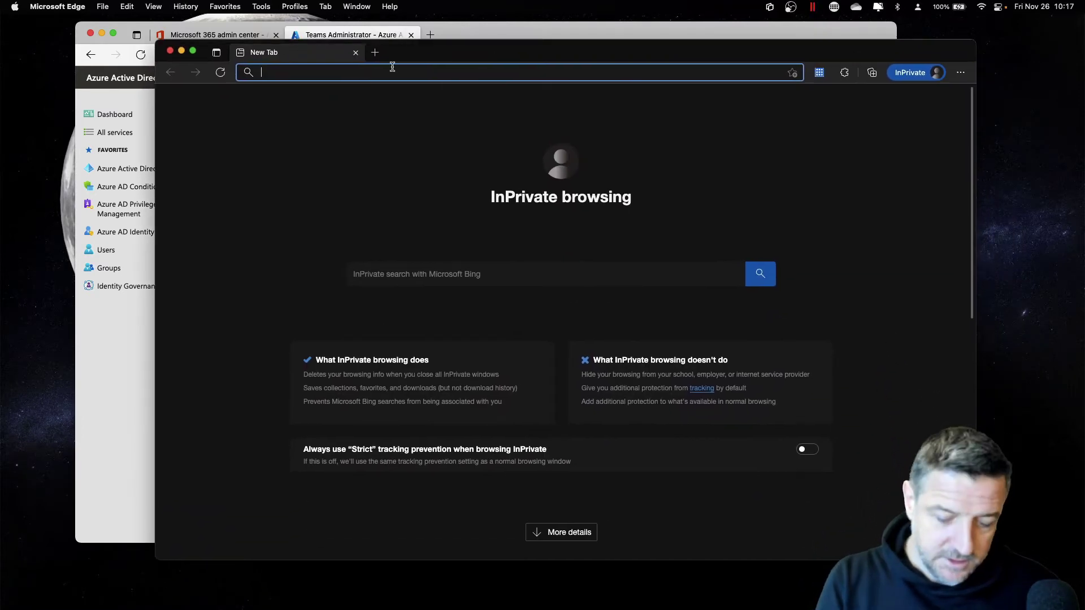
text(office.com)
key(Return)
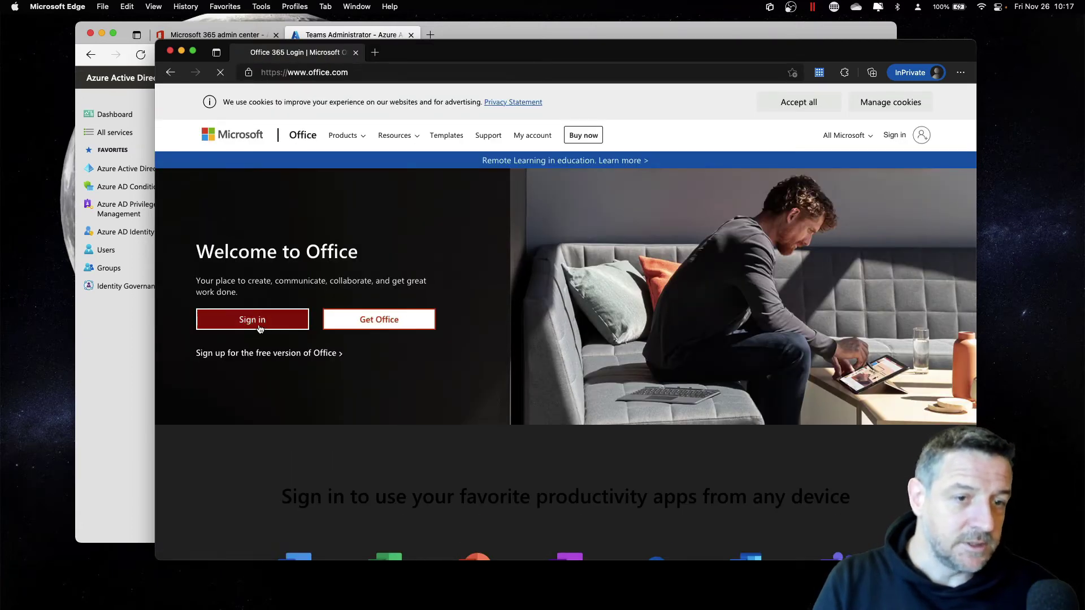
Sign in to Office with the eligible user's account name and password
click(259, 327)
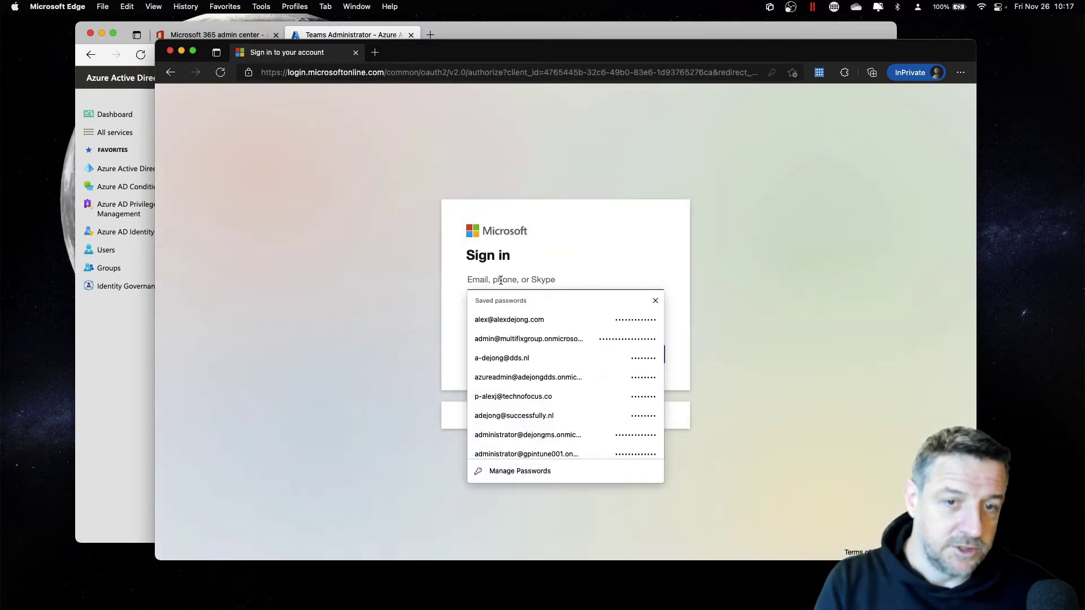
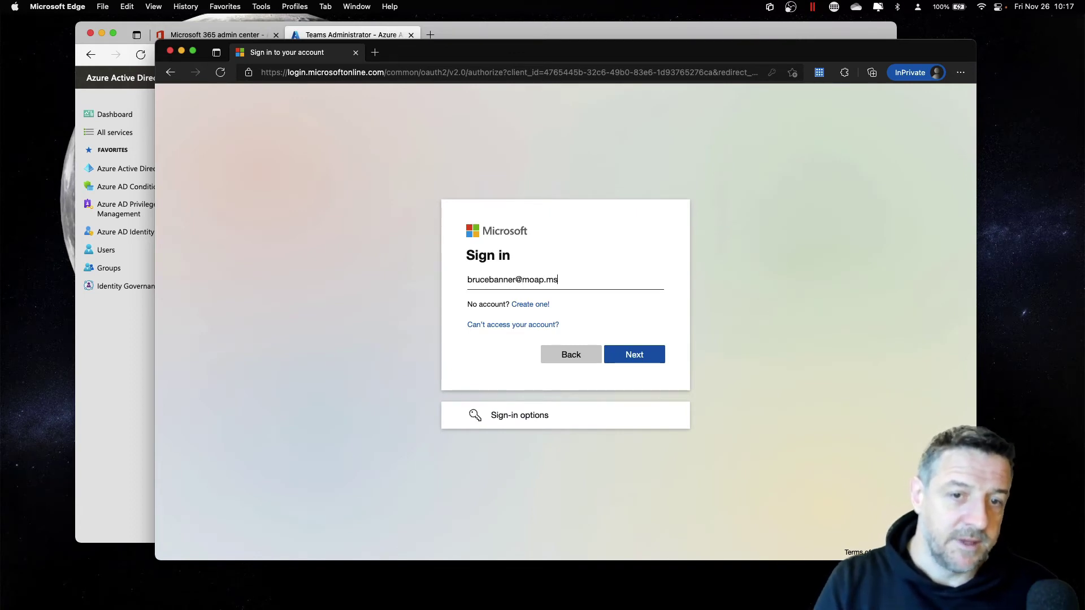
click(634, 354)
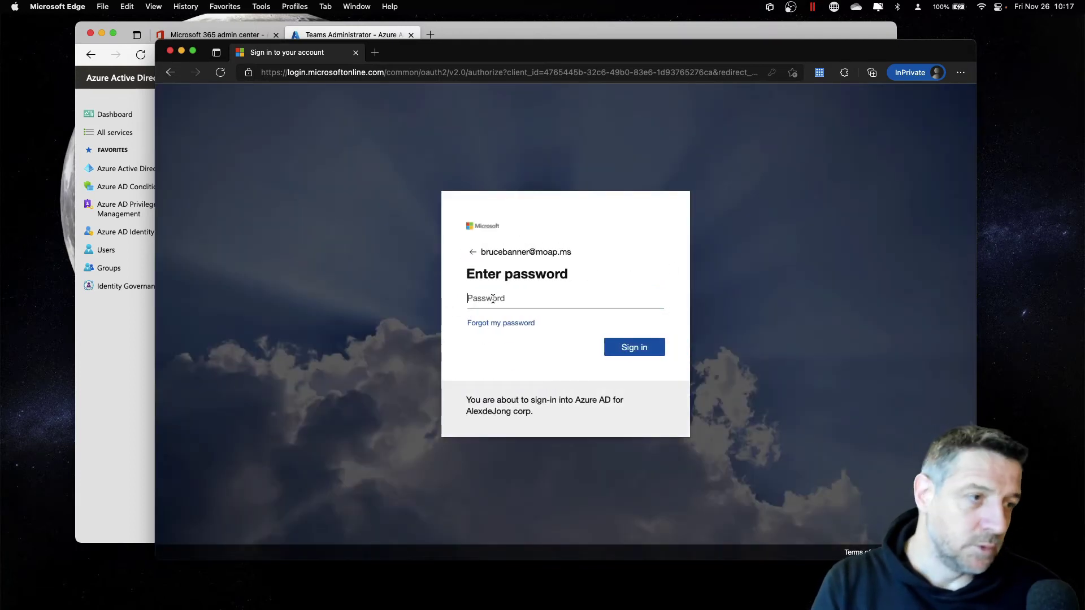
text(*)
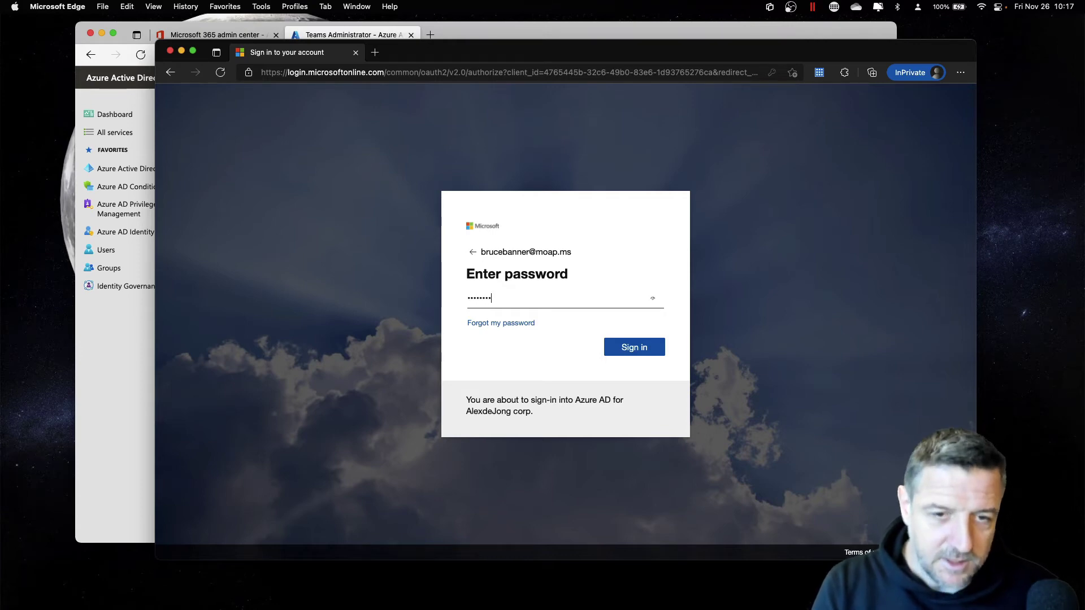
click(639, 351)
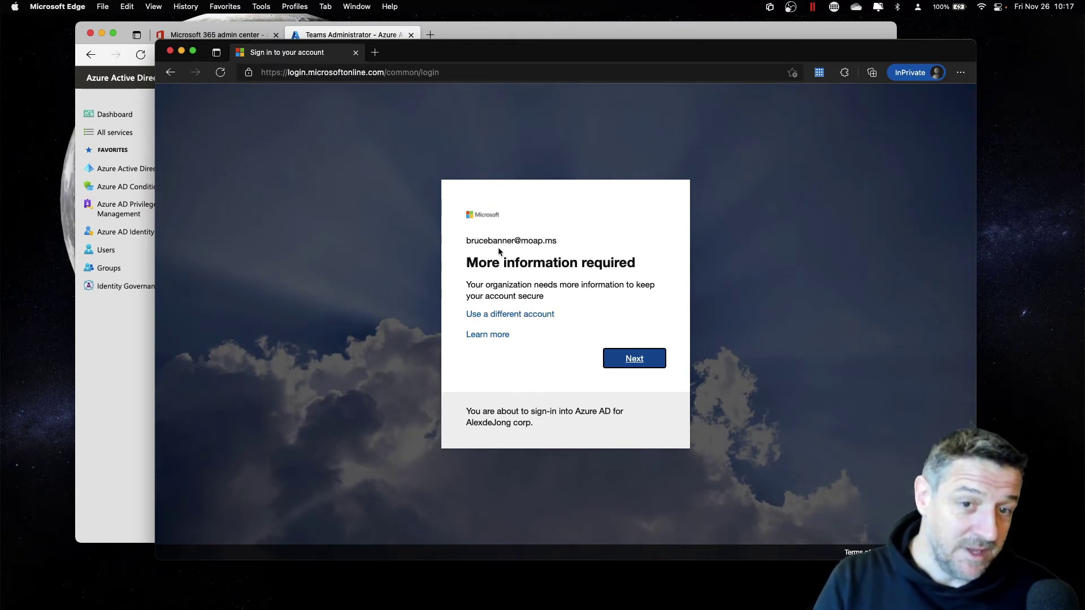
Verify identity with a text-message code instead of a phone call
click(634, 362)
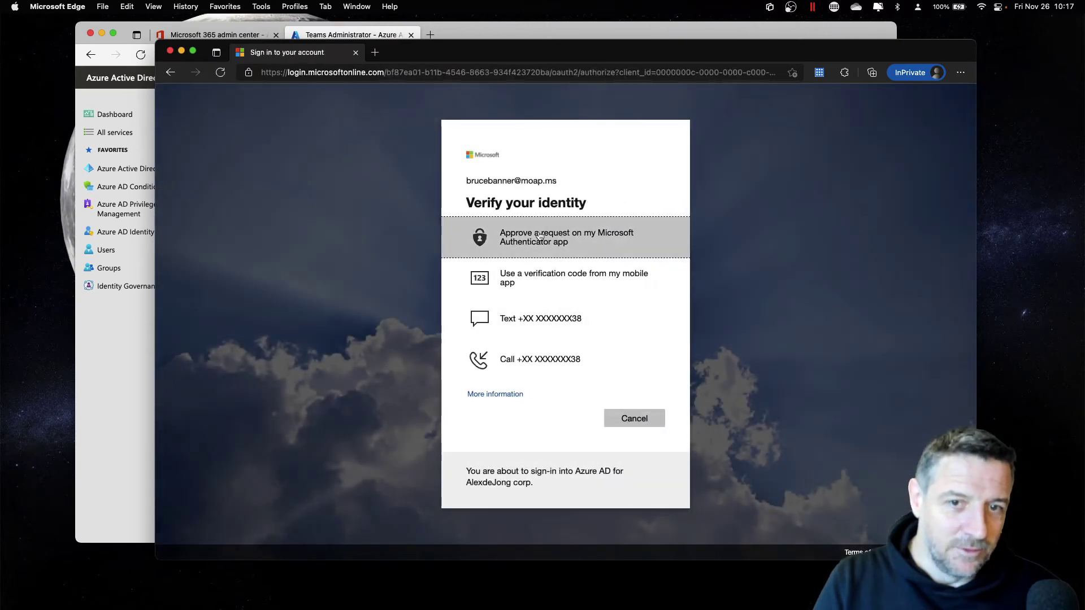
click(525, 362)
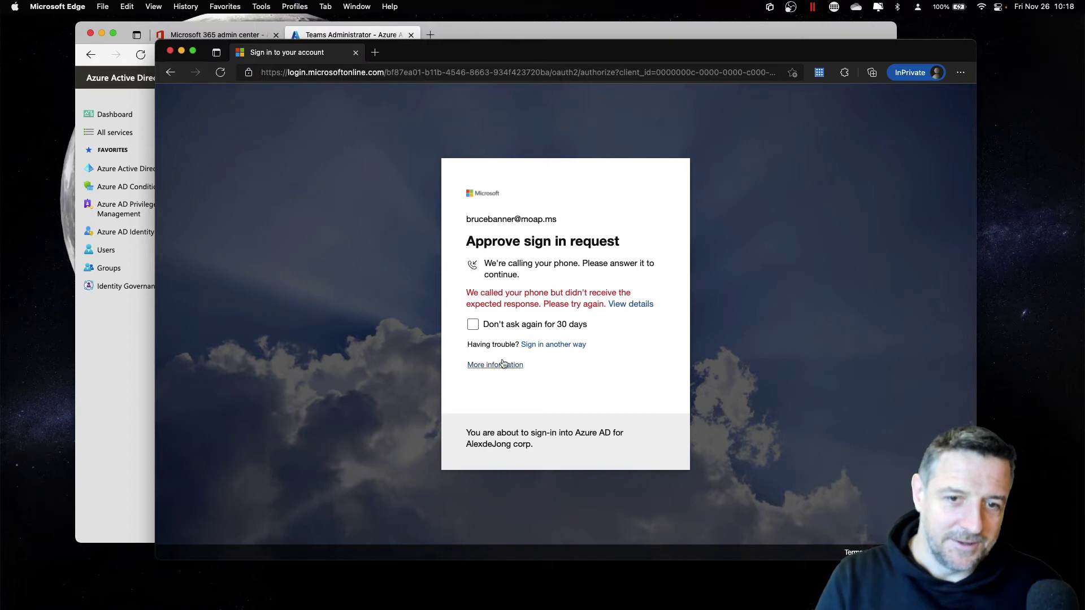
click(544, 345)
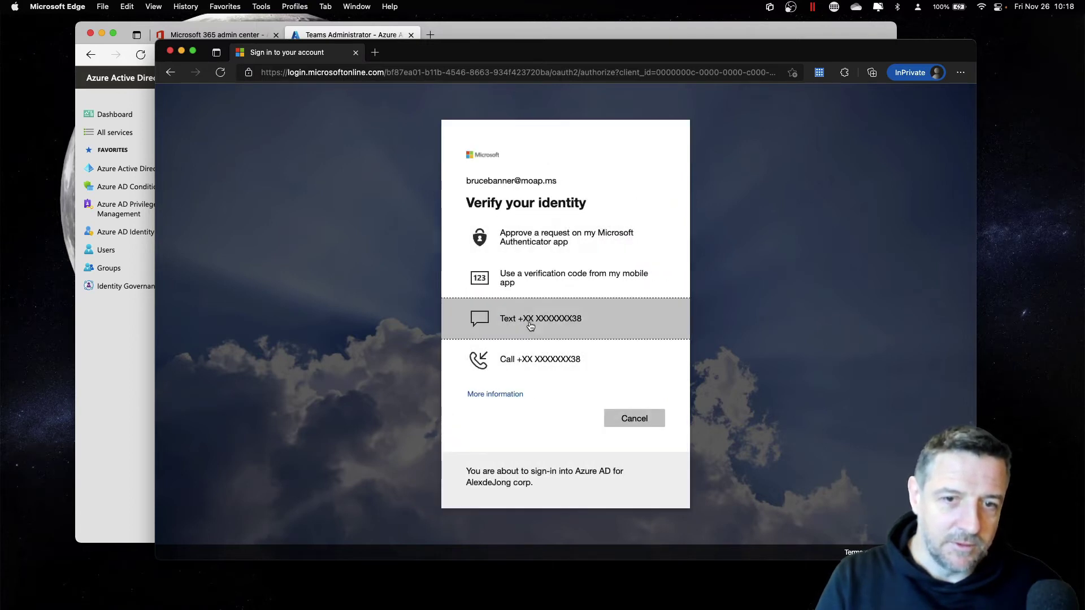
click(530, 322)
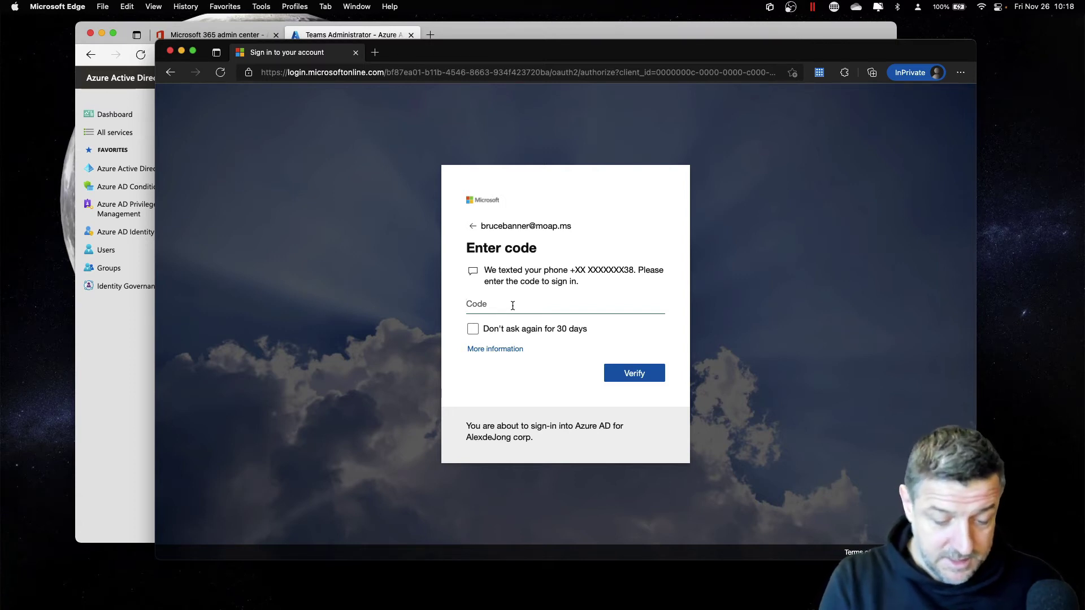
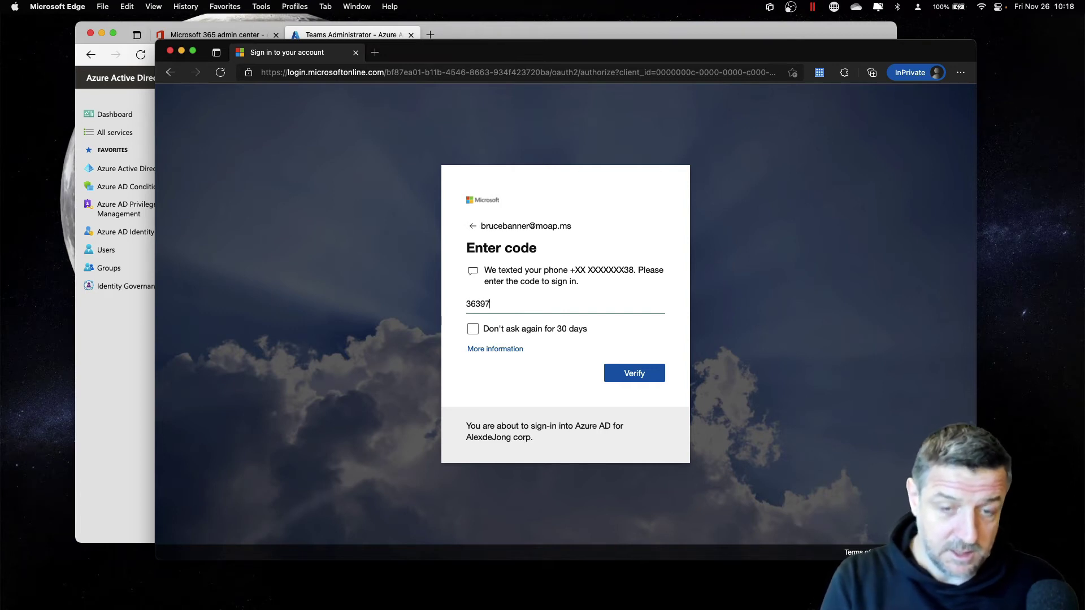
click(632, 380)
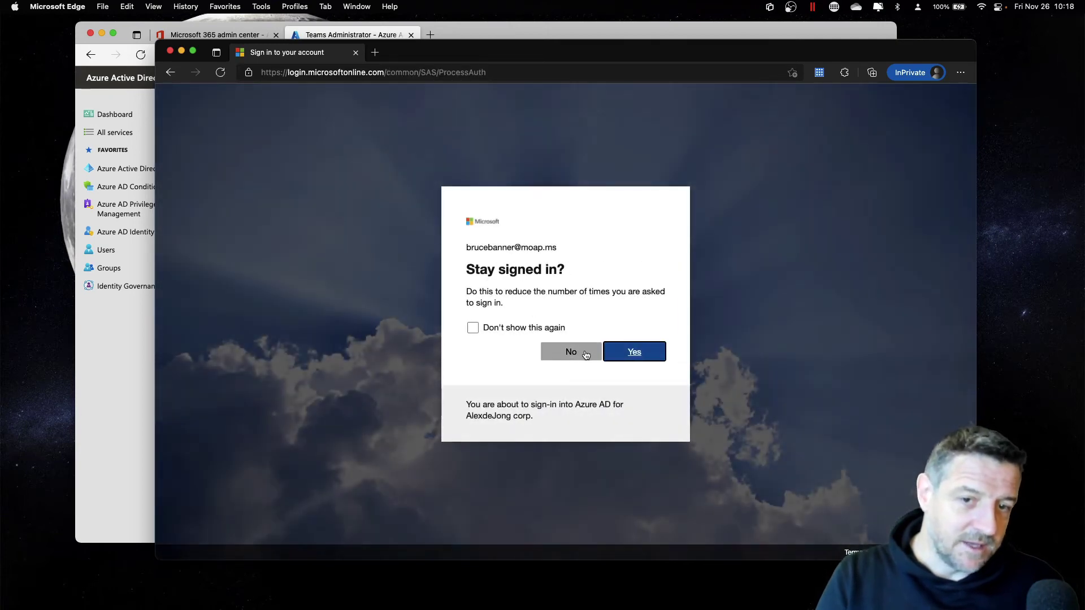
Finish the security info setup, declining to stay signed in
click(577, 355)
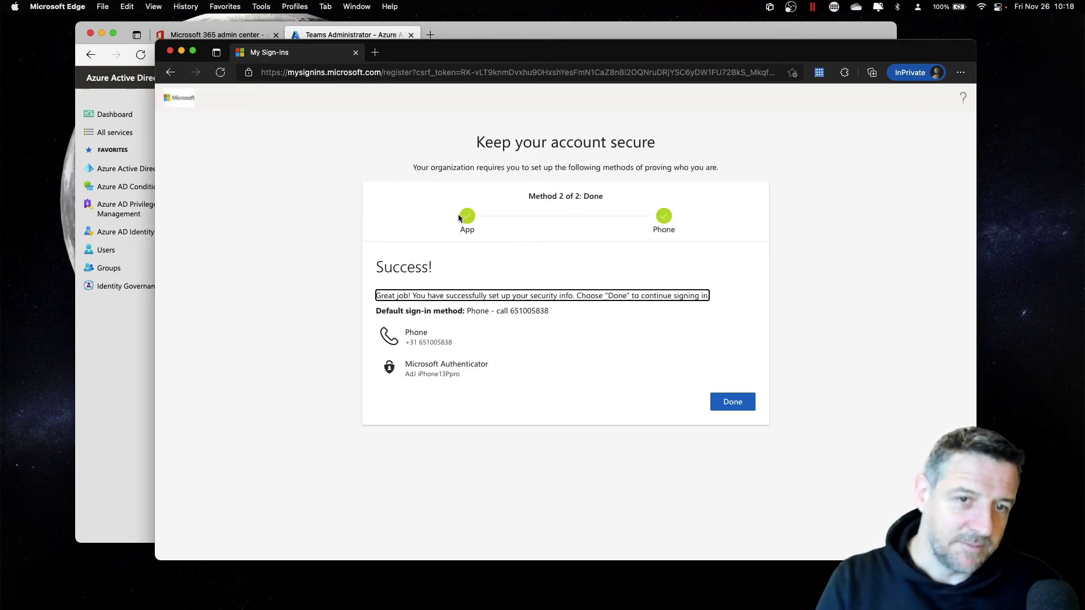
click(742, 407)
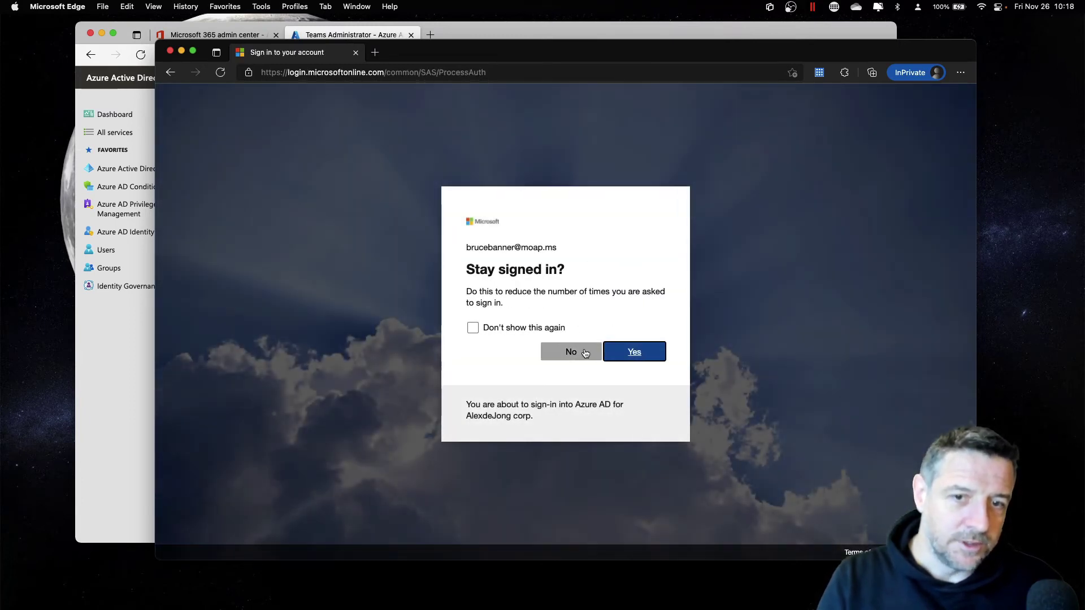
click(585, 353)
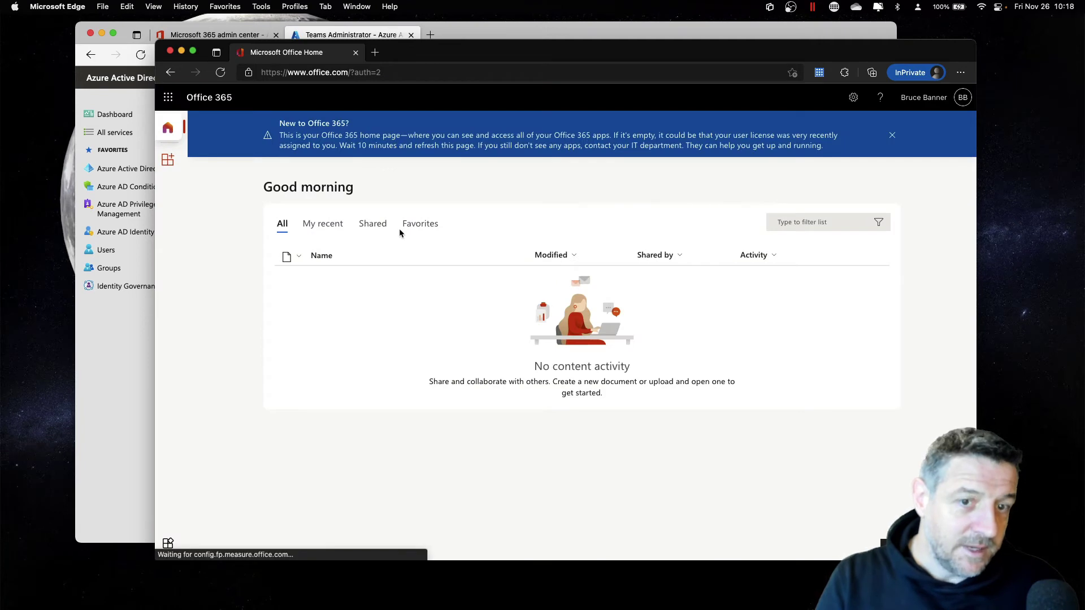
click(963, 97)
click(367, 432)
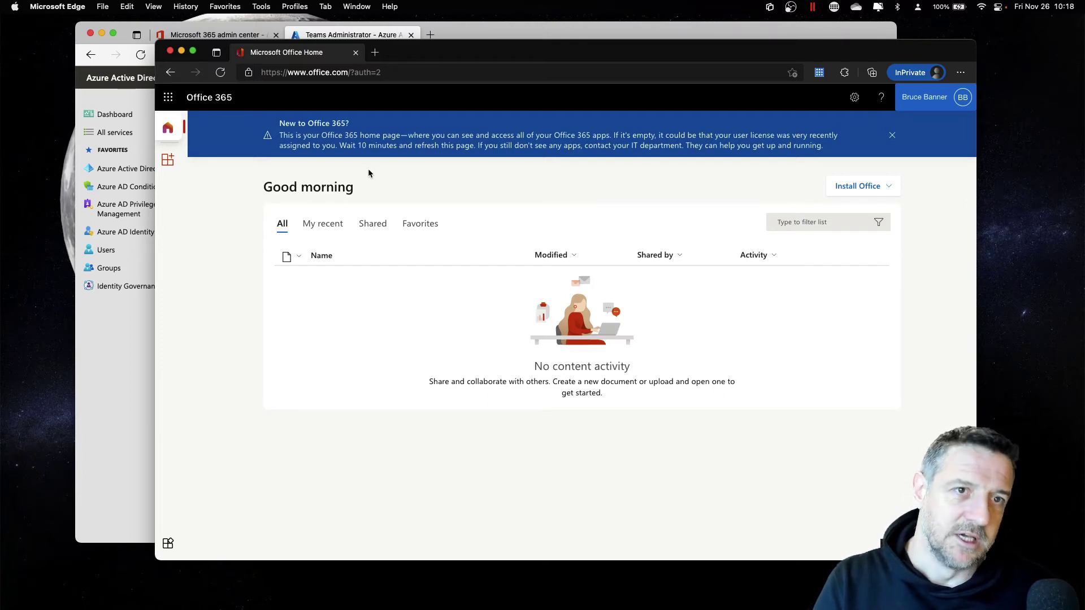
drag(433, 54, 441, 258)
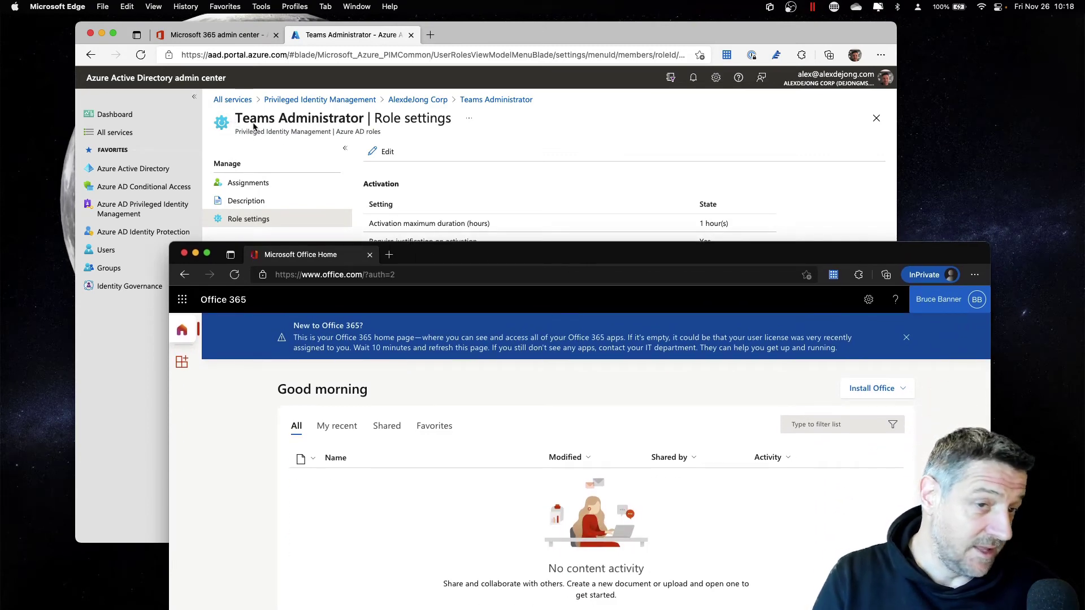
drag(483, 255, 480, 69)
In a new tab, go to aad.portal.azure.com and open PIM My roles via All services
click(388, 69)
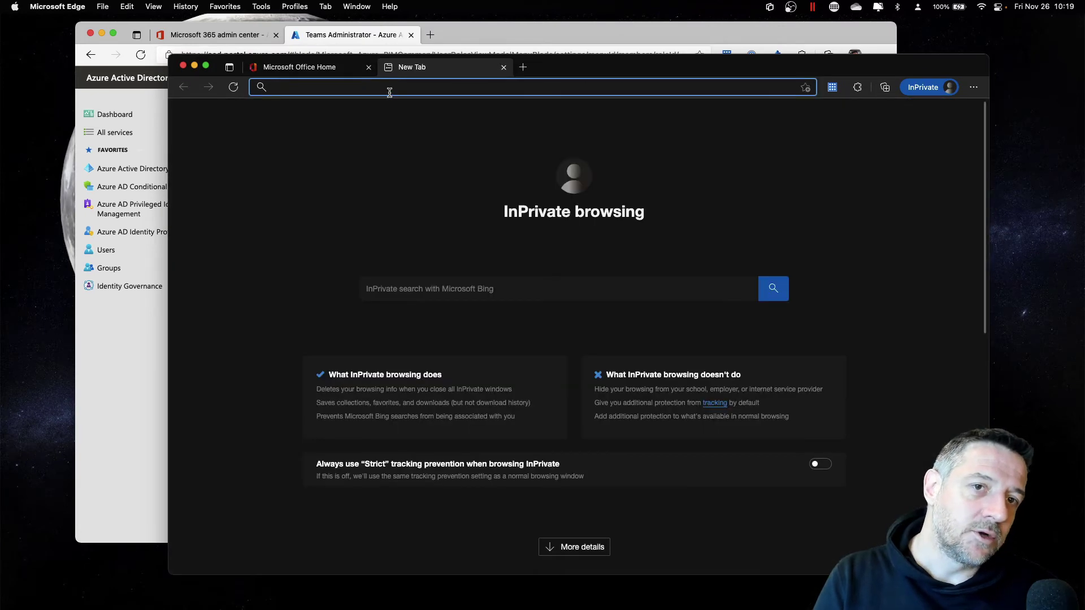
text(aad.portal.azure.com)
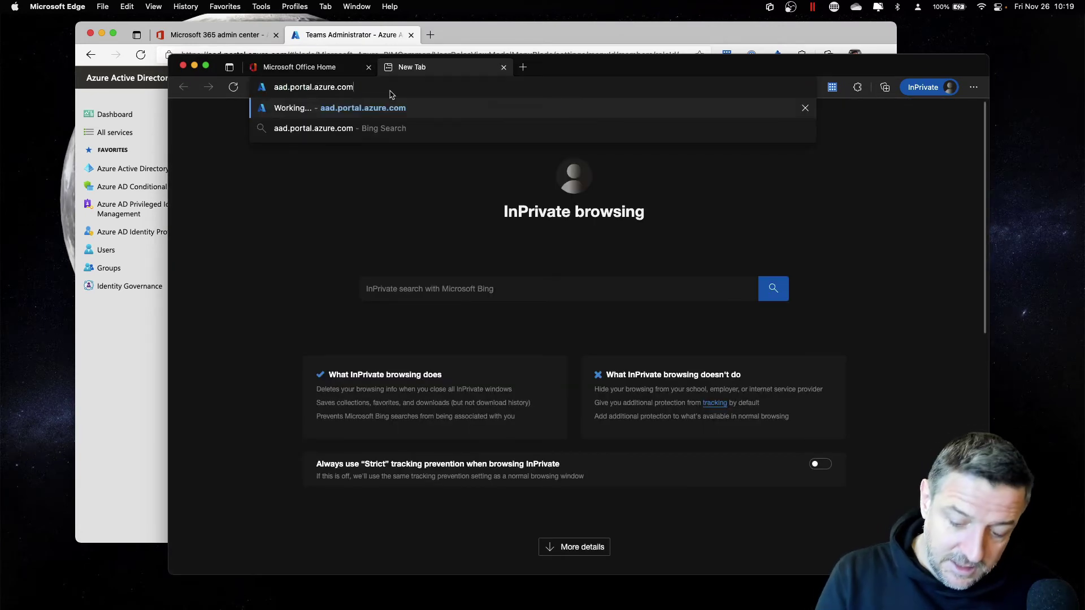
key(Return)
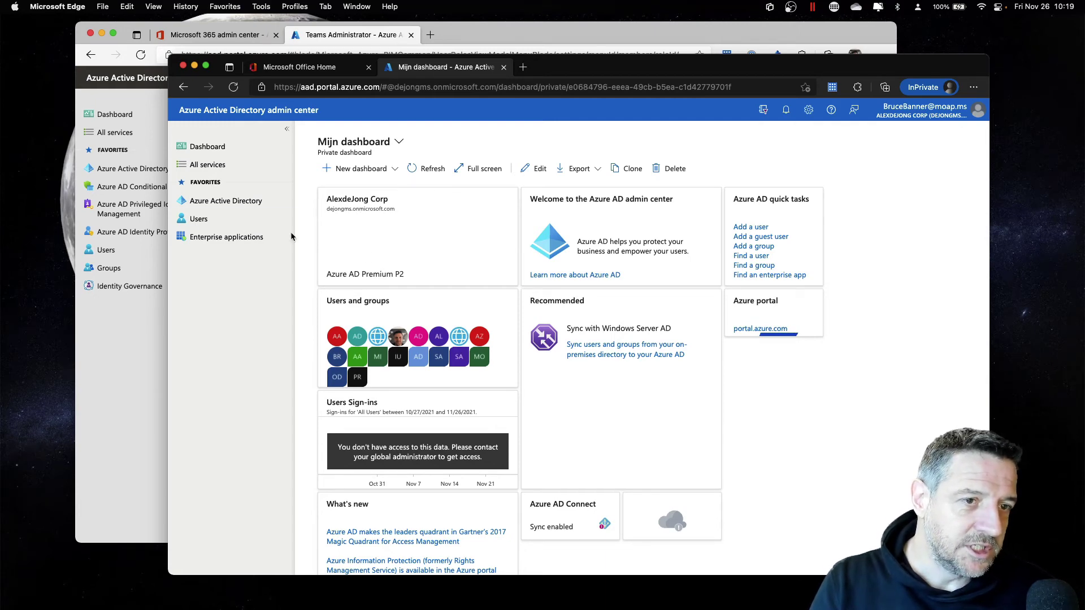
click(219, 164)
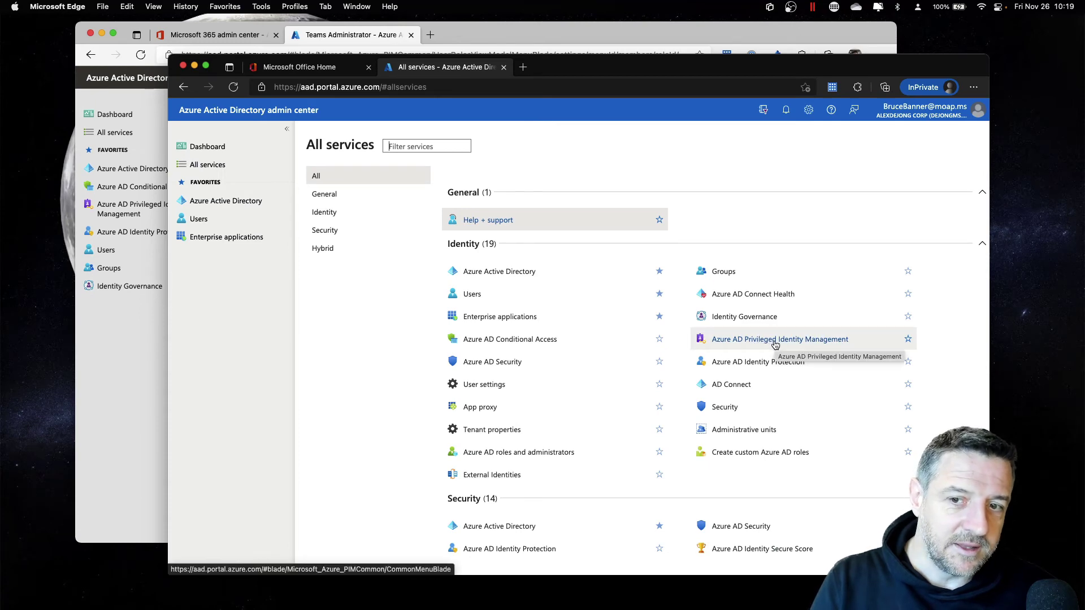
click(774, 341)
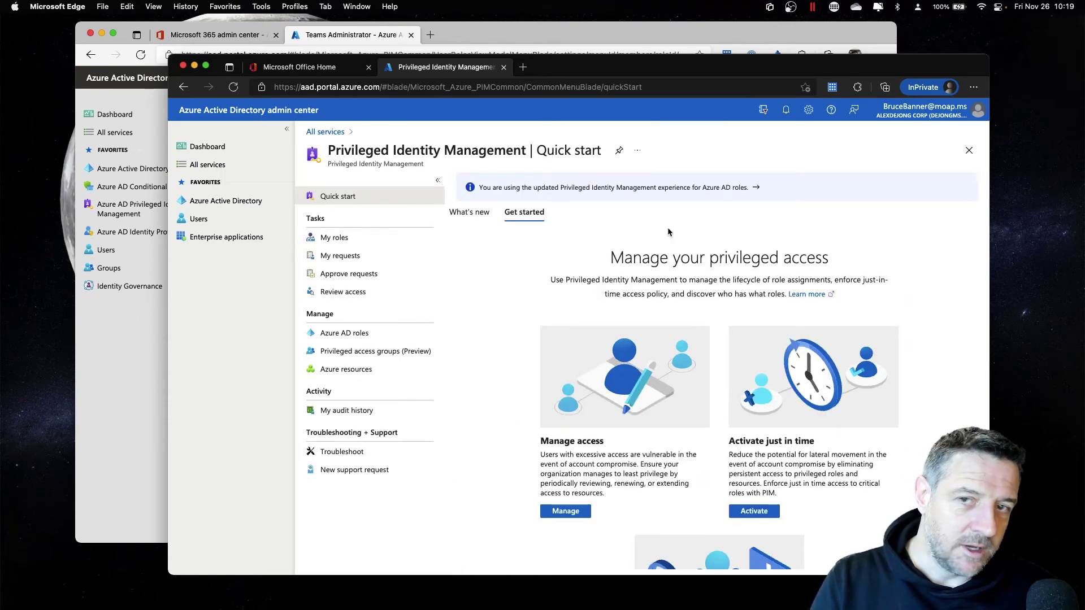
click(343, 239)
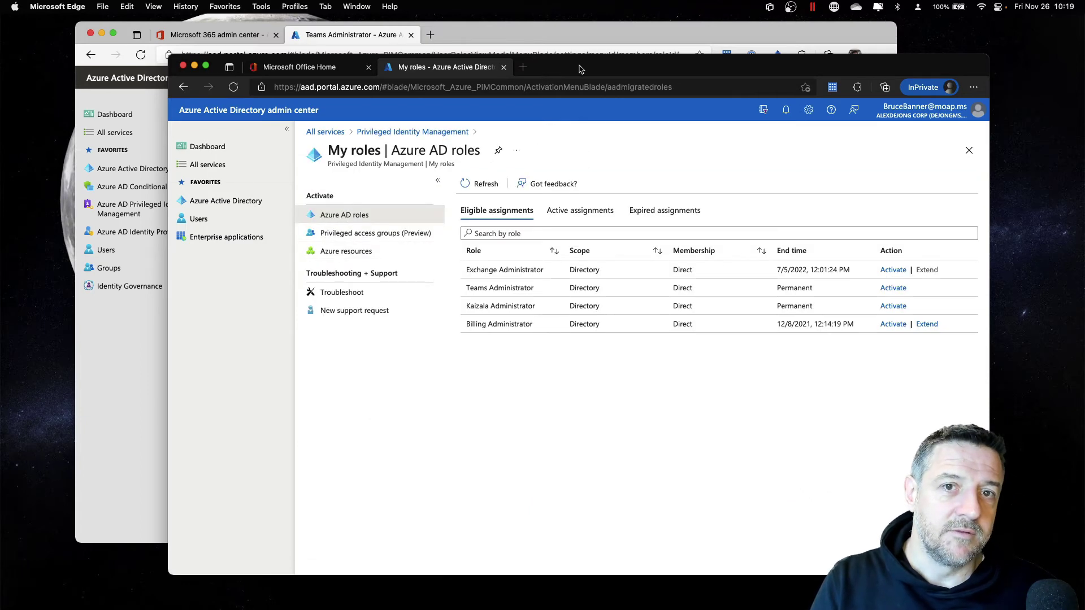
drag(580, 69, 461, 39)
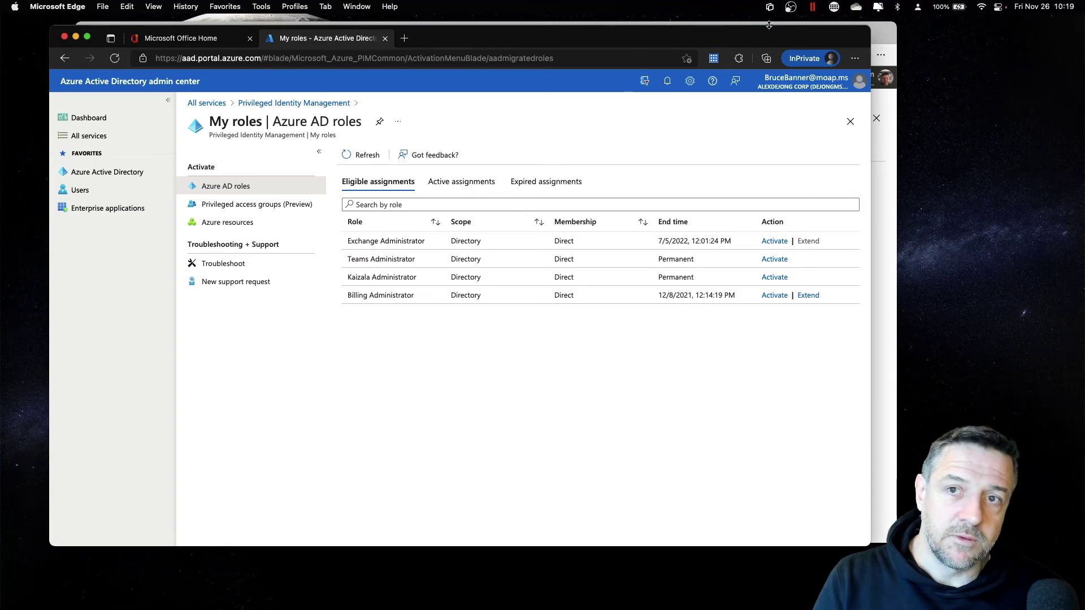
drag(701, 35, 697, 72)
click(655, 35)
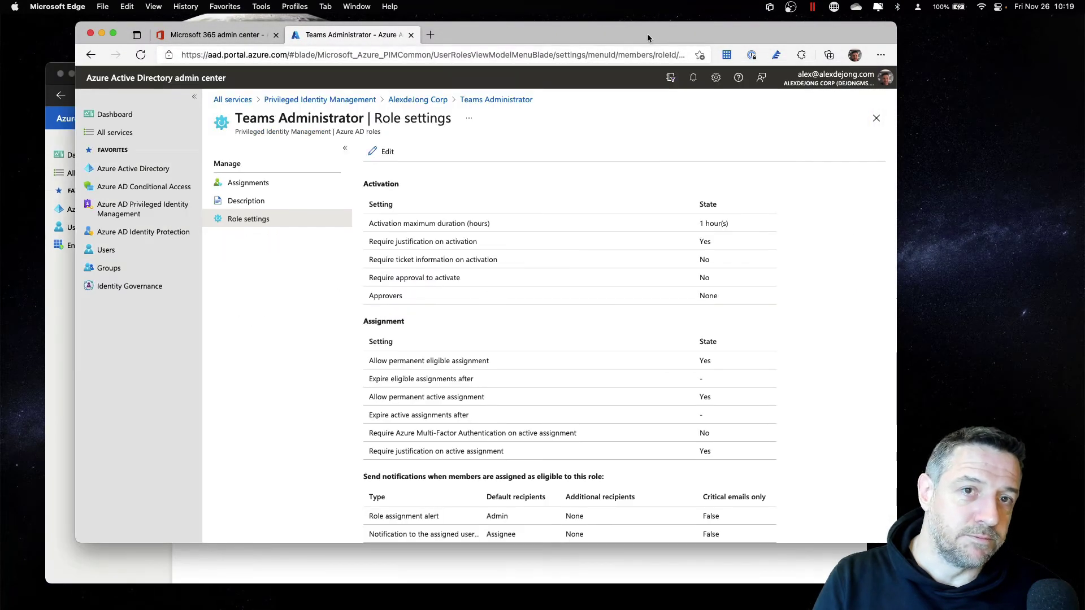
drag(646, 33, 671, 33)
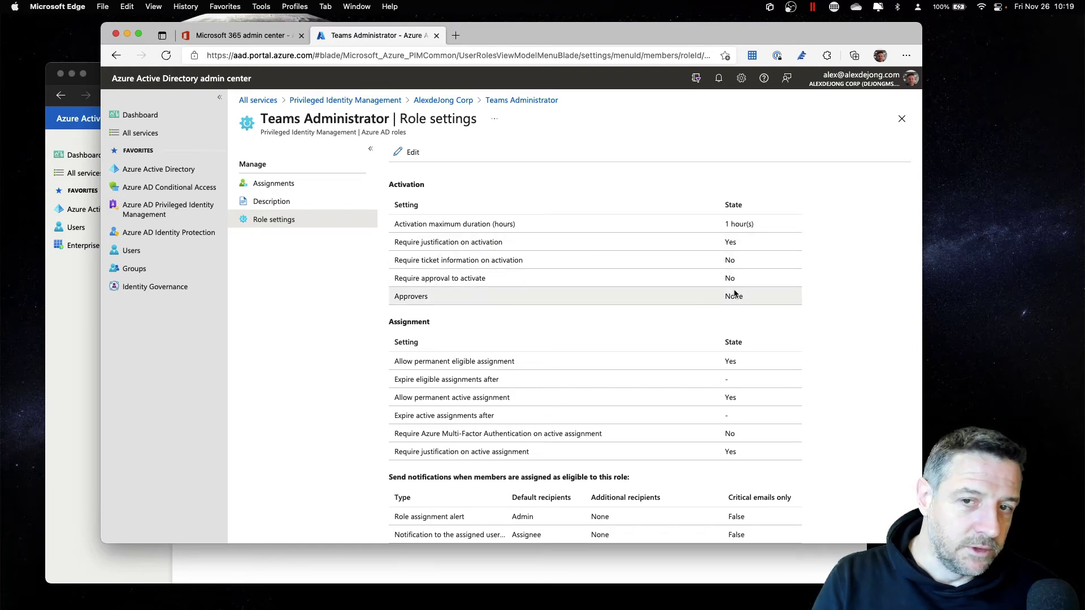
drag(726, 224, 749, 224)
click(82, 353)
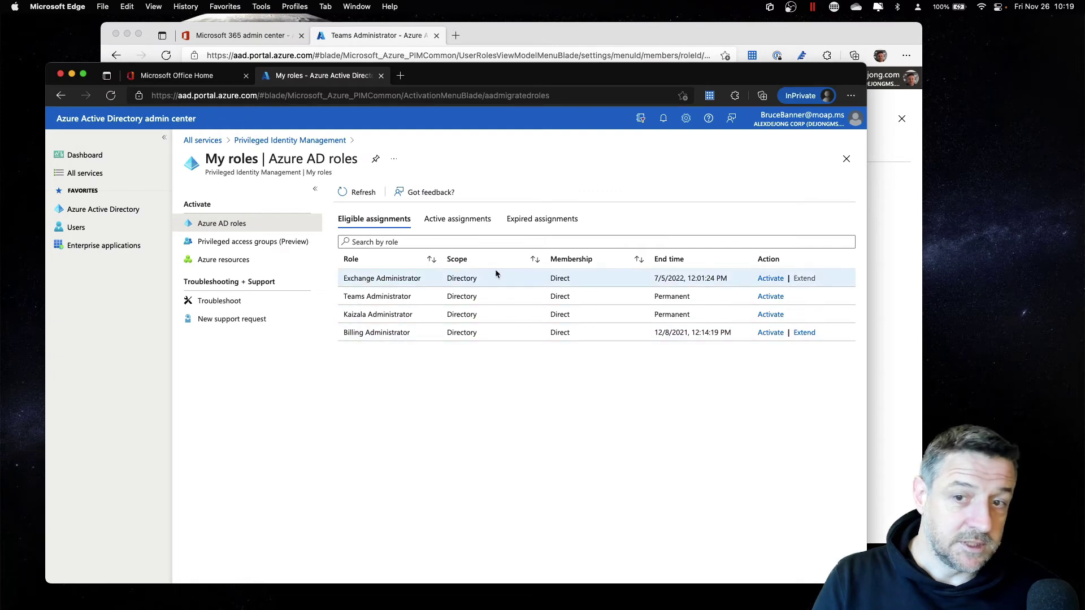
drag(393, 296, 571, 296)
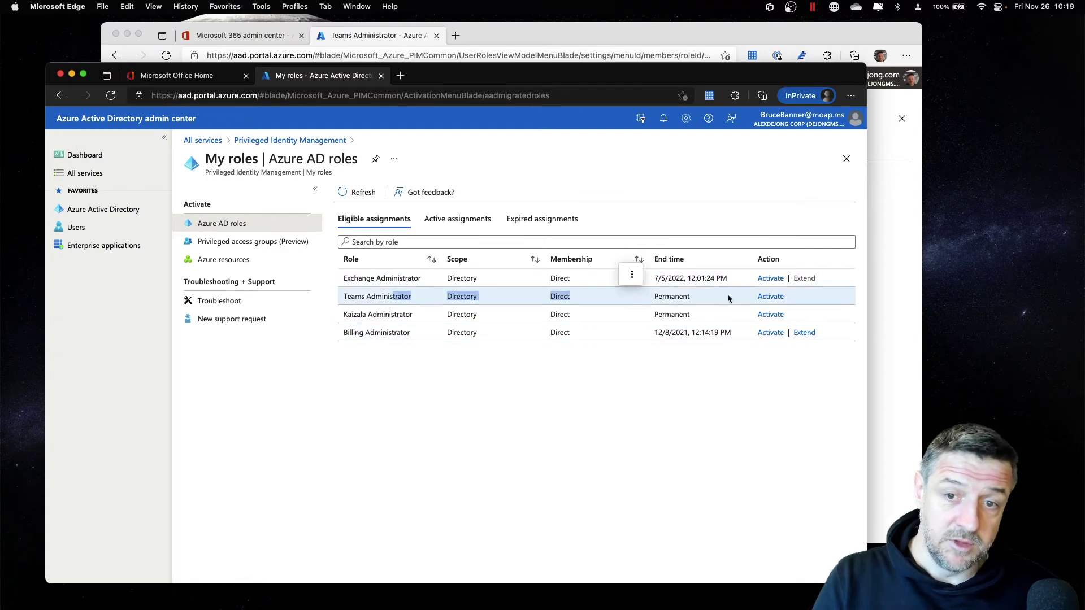
Start activating Teams Administrator and, after trying other durations, set the duration to 1 hour
click(770, 297)
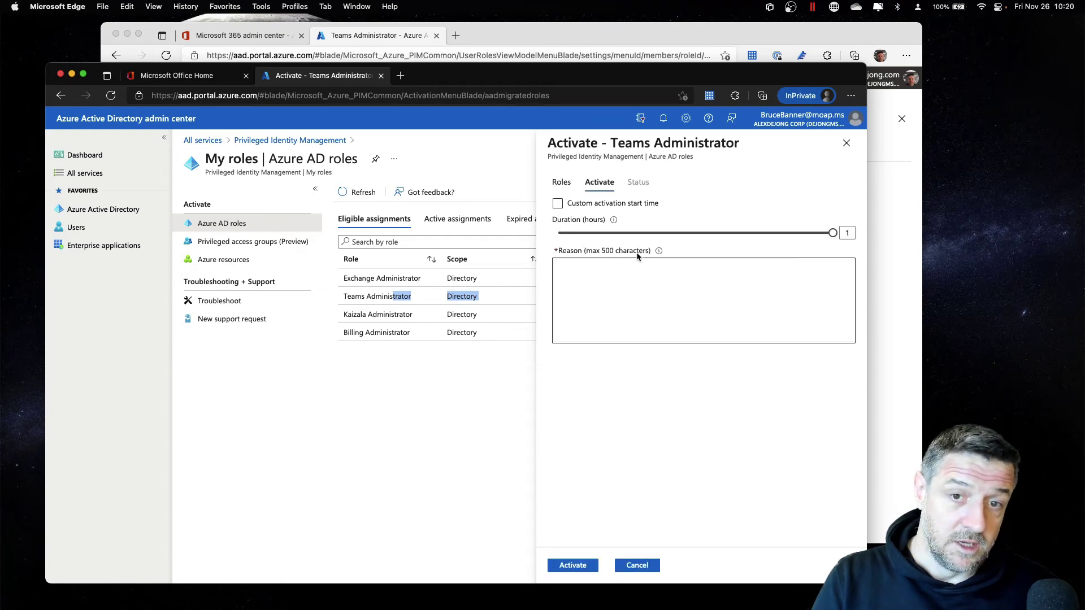
mouse_move(836, 240)
mouse_down()
mouse_move(647, 238)
mouse_move(831, 238)
mouse_up()
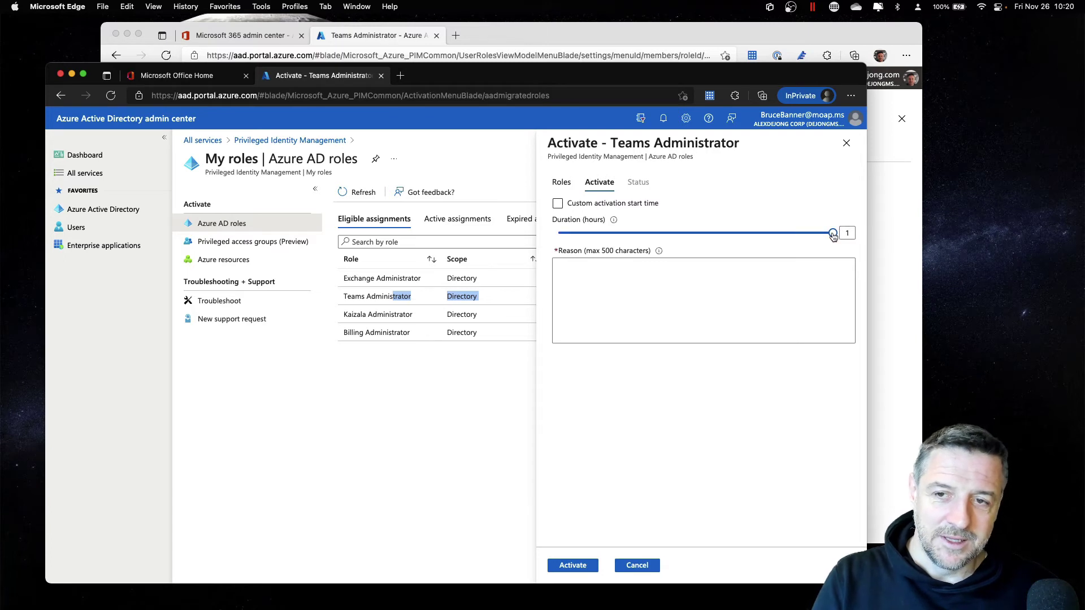
drag(833, 236, 558, 236)
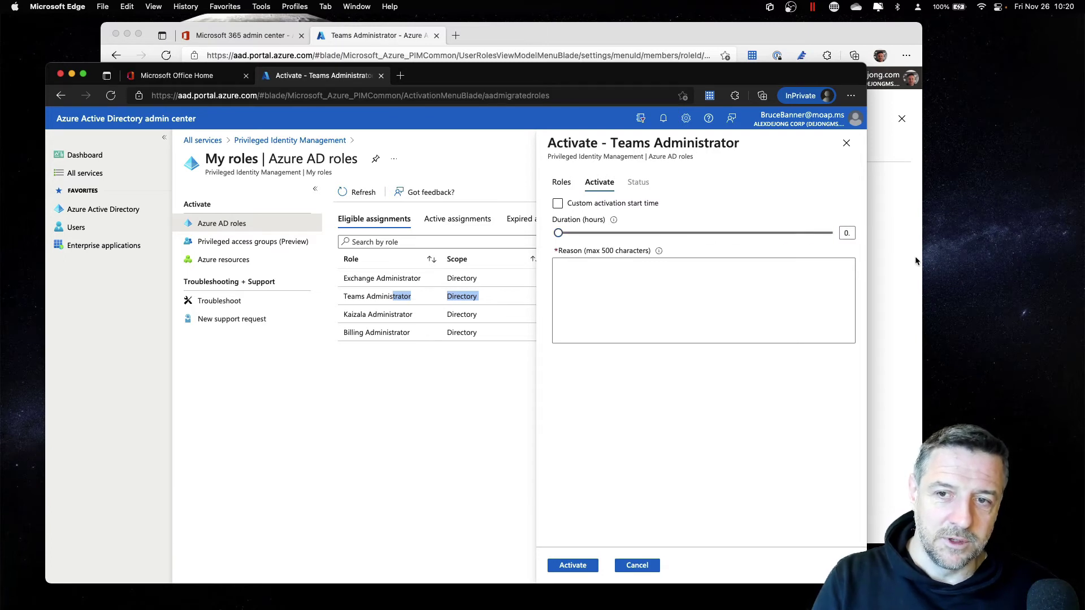
click(849, 233)
text(.5)
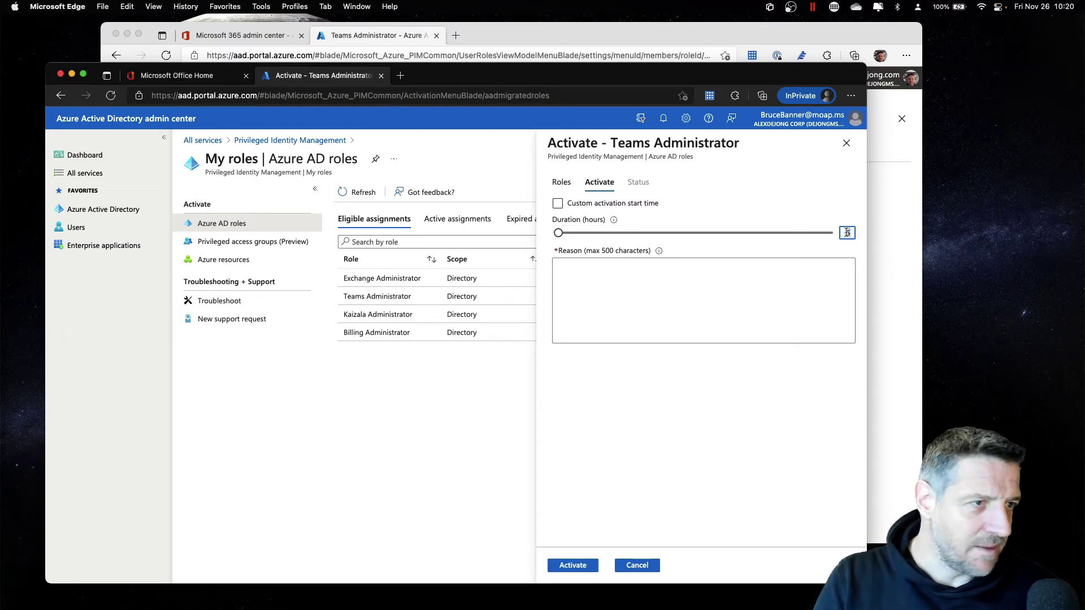
scroll(809, 218, up, 5)
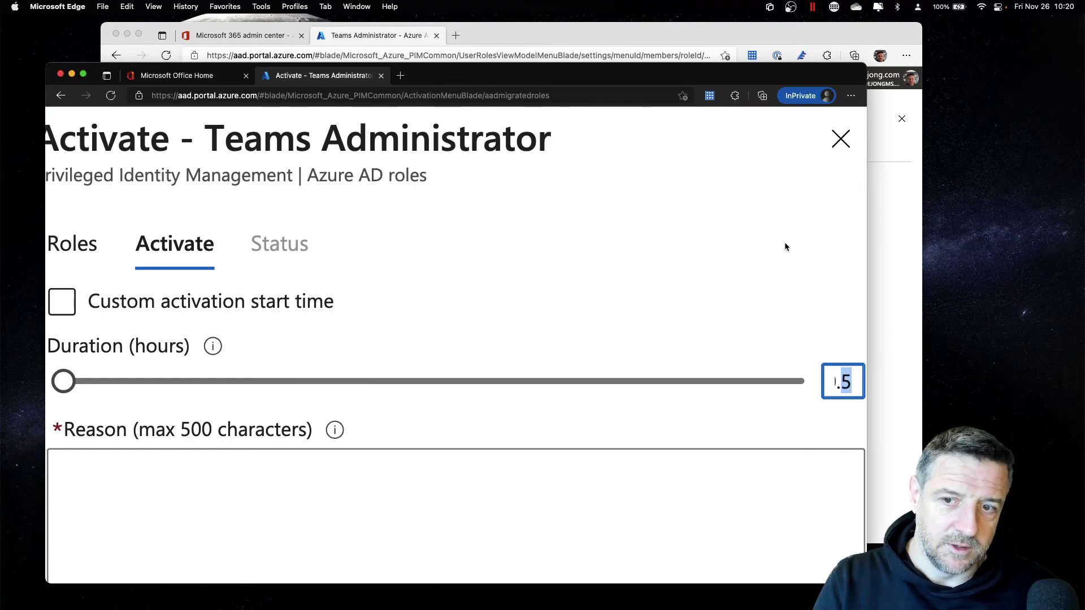
scroll(782, 250, down, 5)
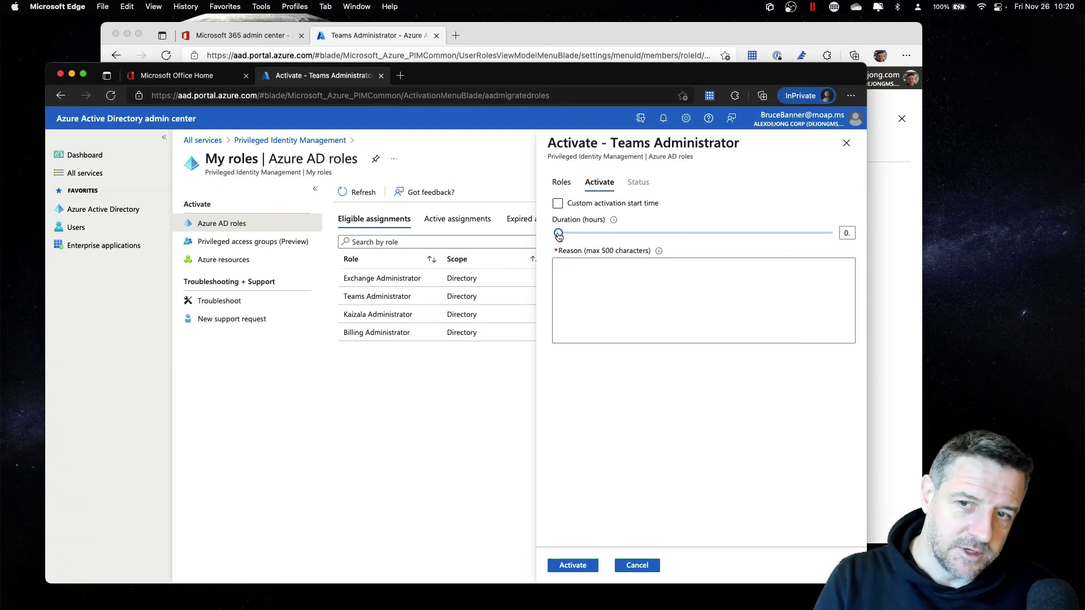
drag(559, 233, 768, 237)
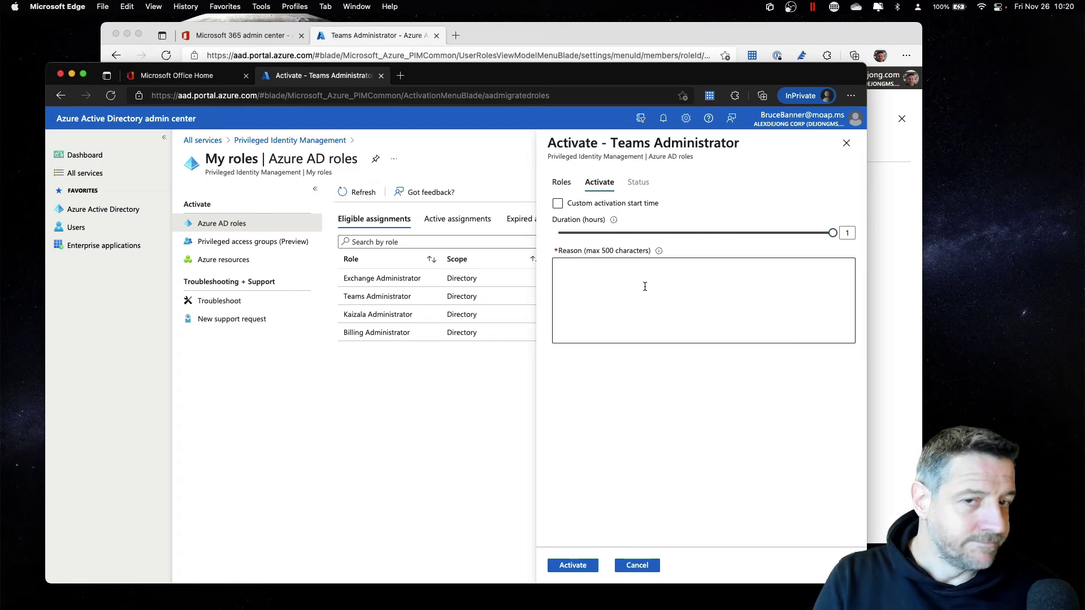
Enter the reason 'ik wil het' and submit the Teams Administrator activation
click(598, 280)
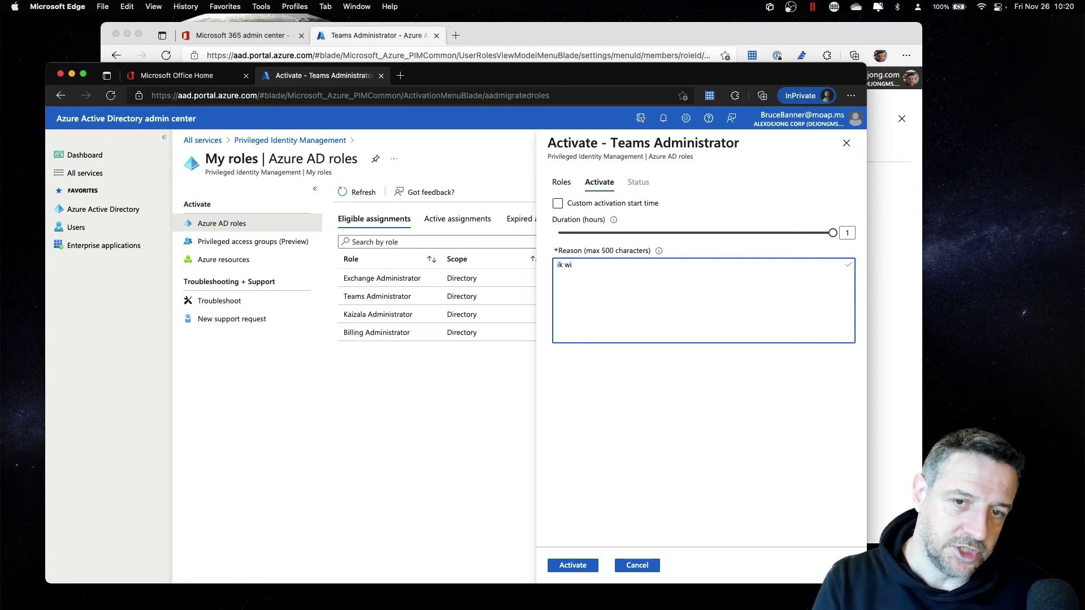
text(ik wil het)
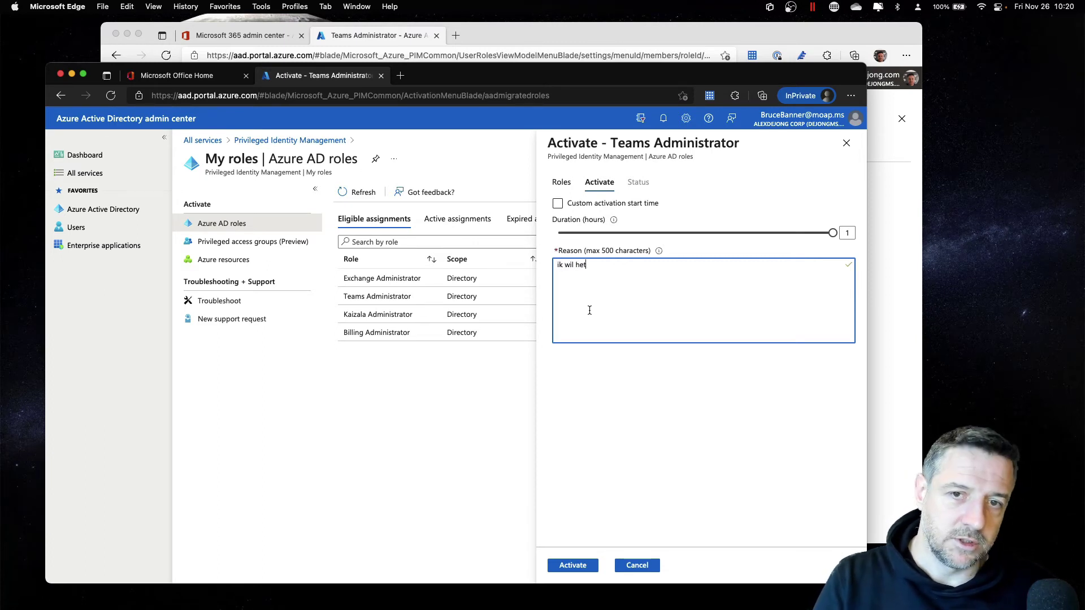
click(572, 564)
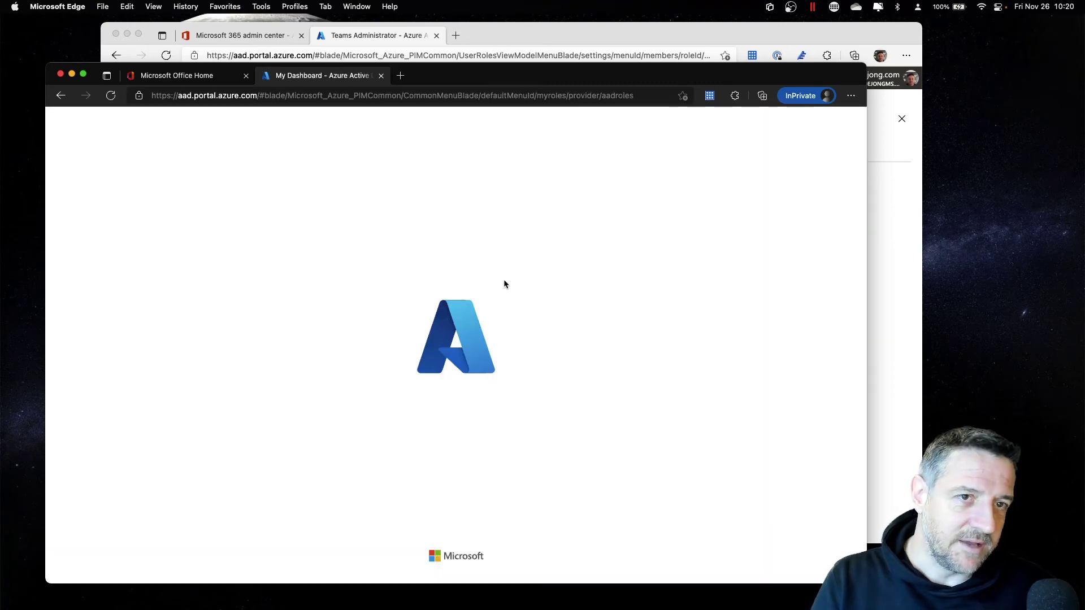
Confirm Teams Administrator appears under Active assignments, then go back to the Office home tab
drag(511, 77, 563, 52)
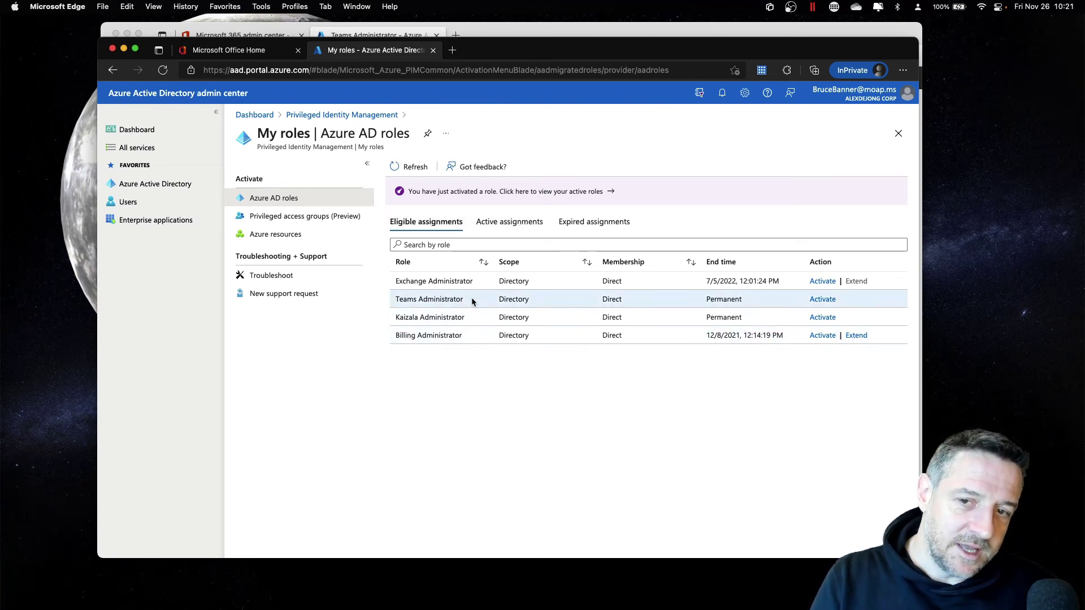
click(509, 222)
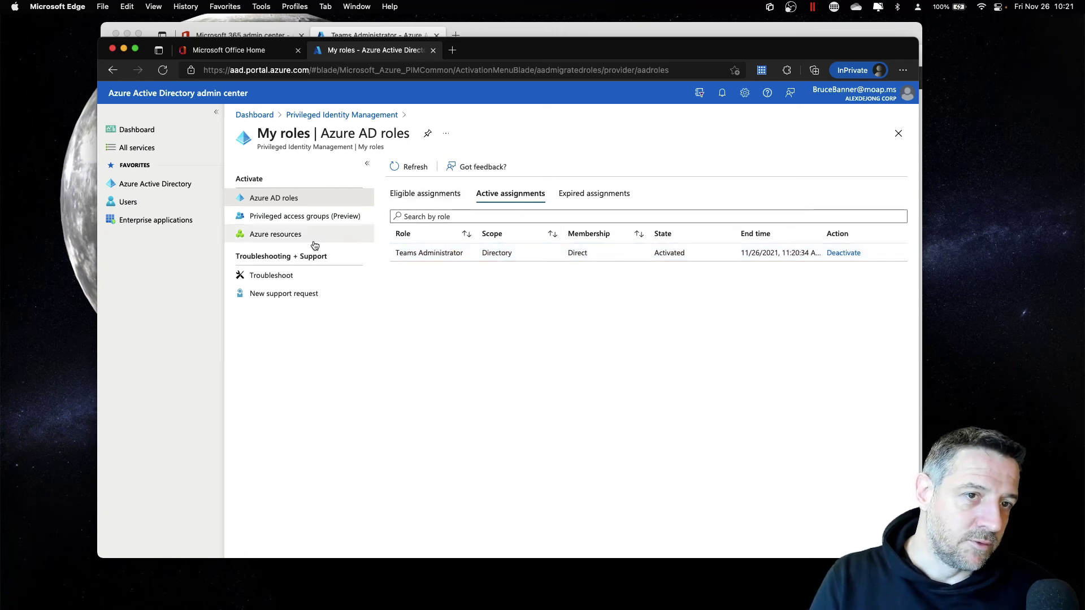
click(246, 52)
Reload the Office 365 home page twice, dismissing the dictation prompt in between
click(359, 70)
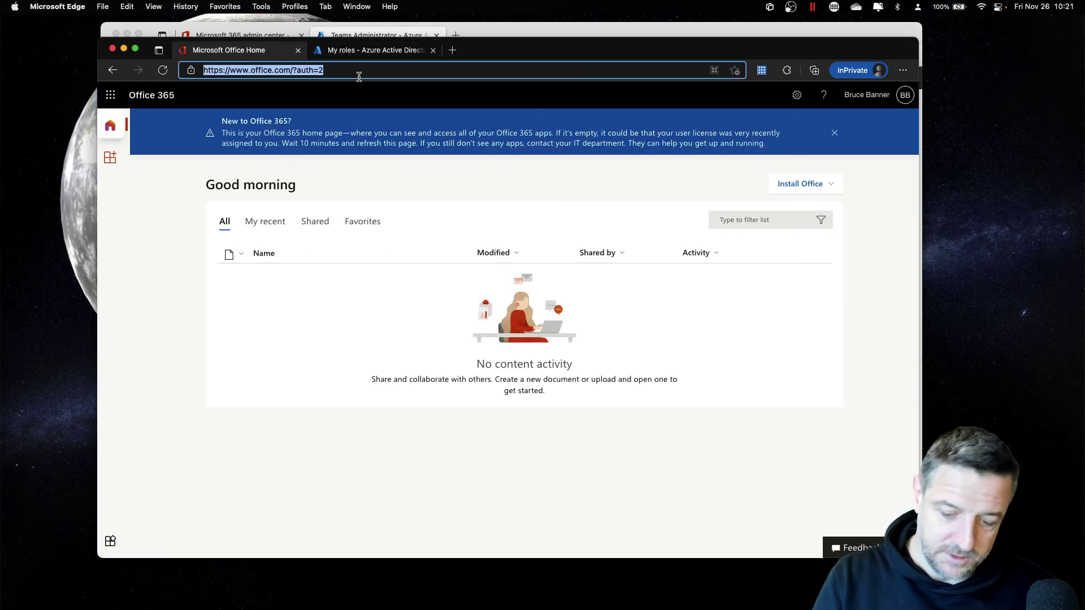
key(Return)
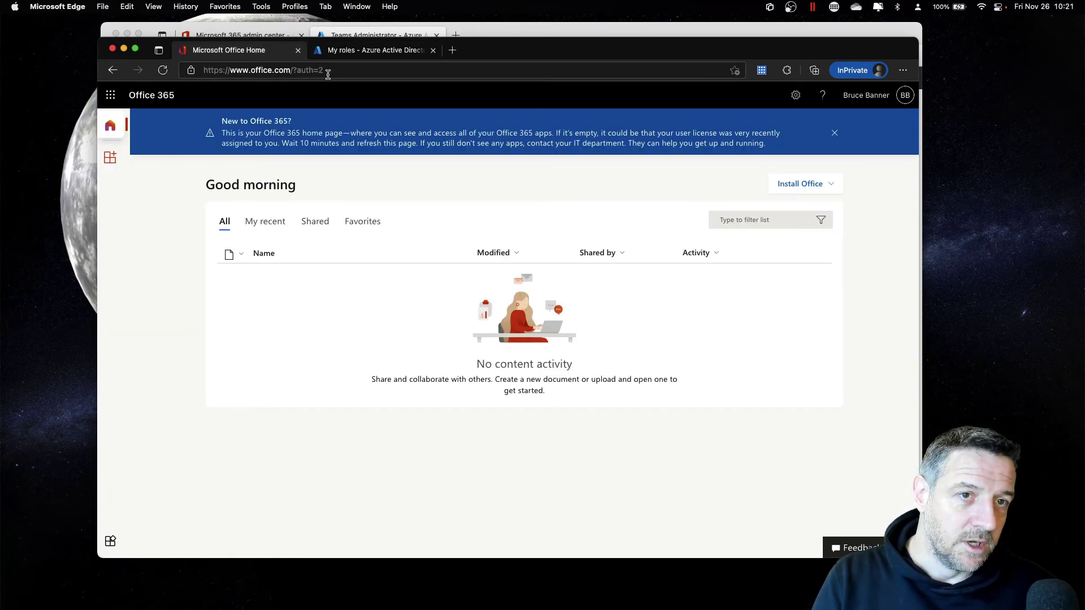
click(329, 72)
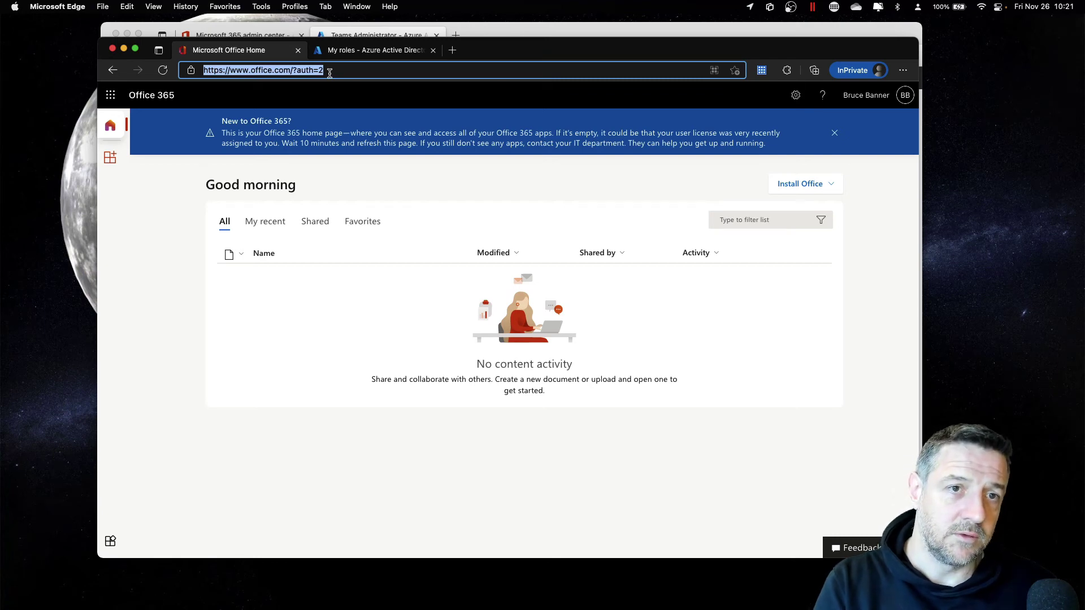
click(590, 208)
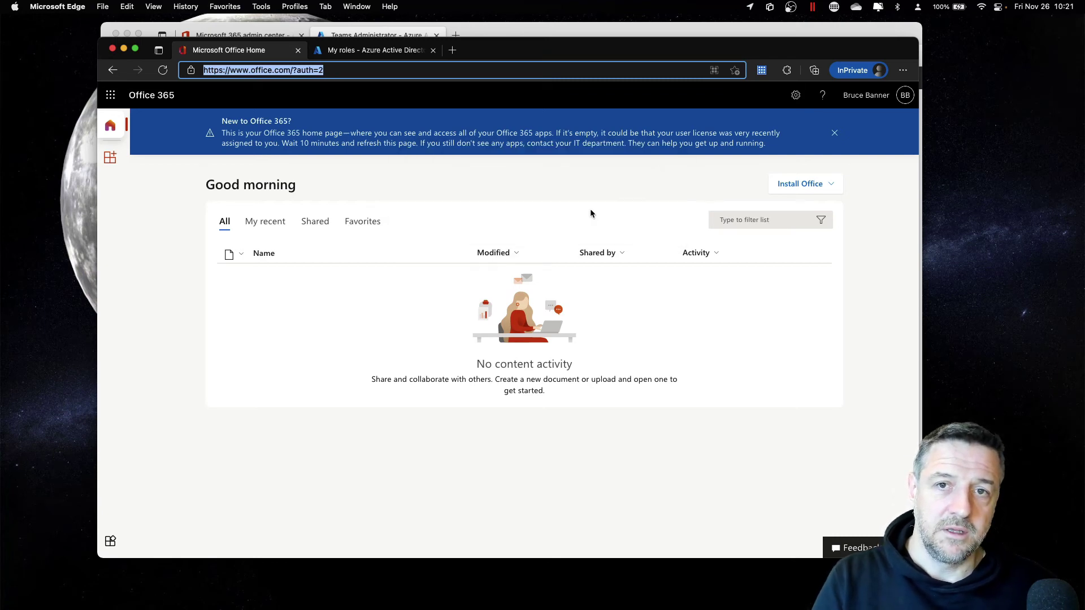
click(650, 71)
key(Return)
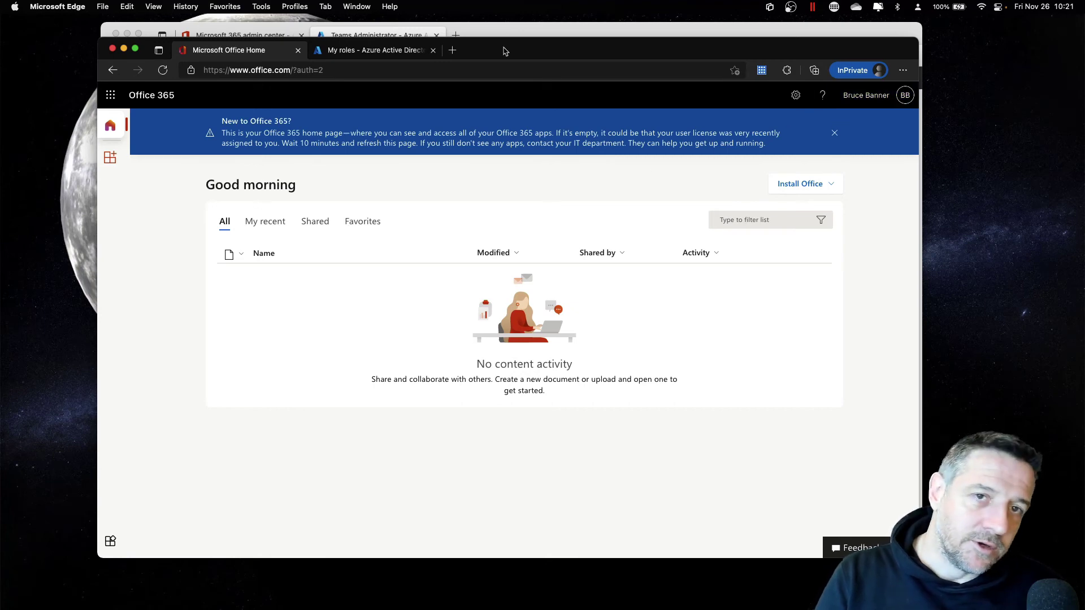
Open admin.microsoft.com, confirm All admin centers lists Teams, and return to the My roles tab
click(452, 50)
text(admin.microsoft.com)
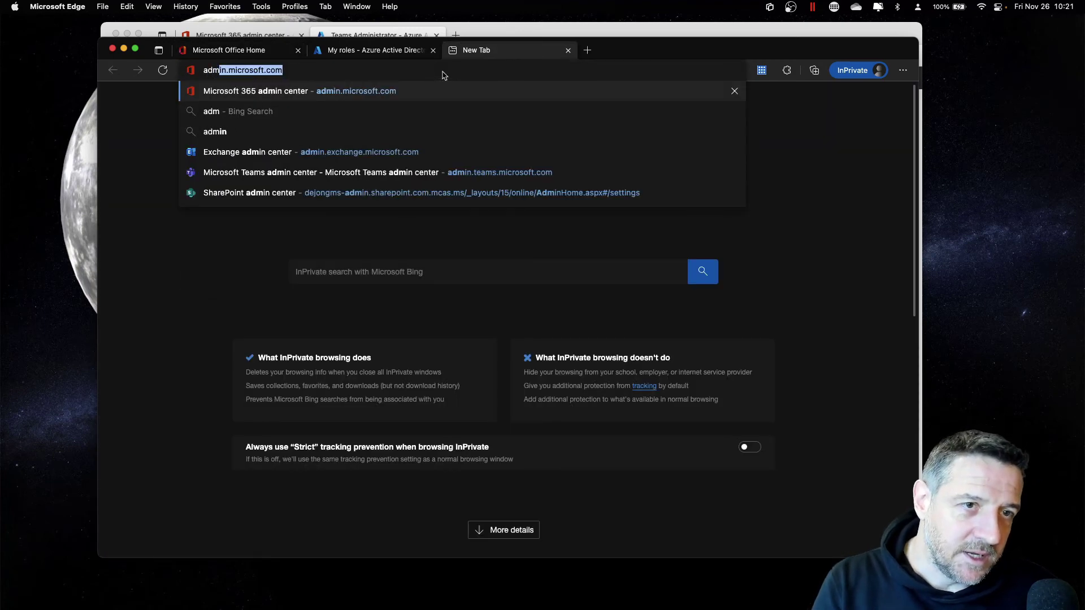
key(Right)
key(Return)
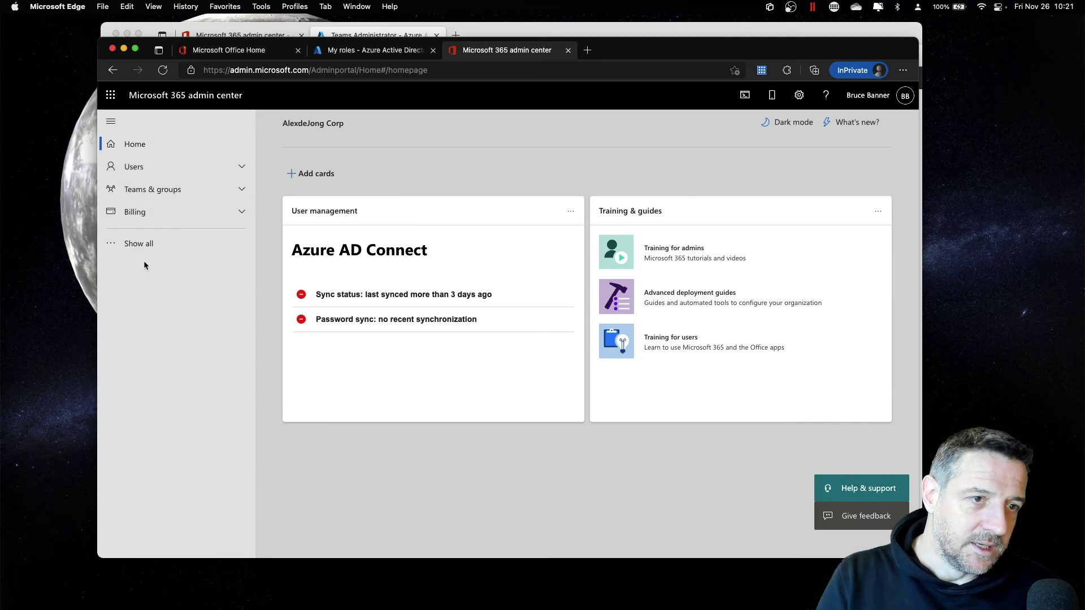
click(138, 244)
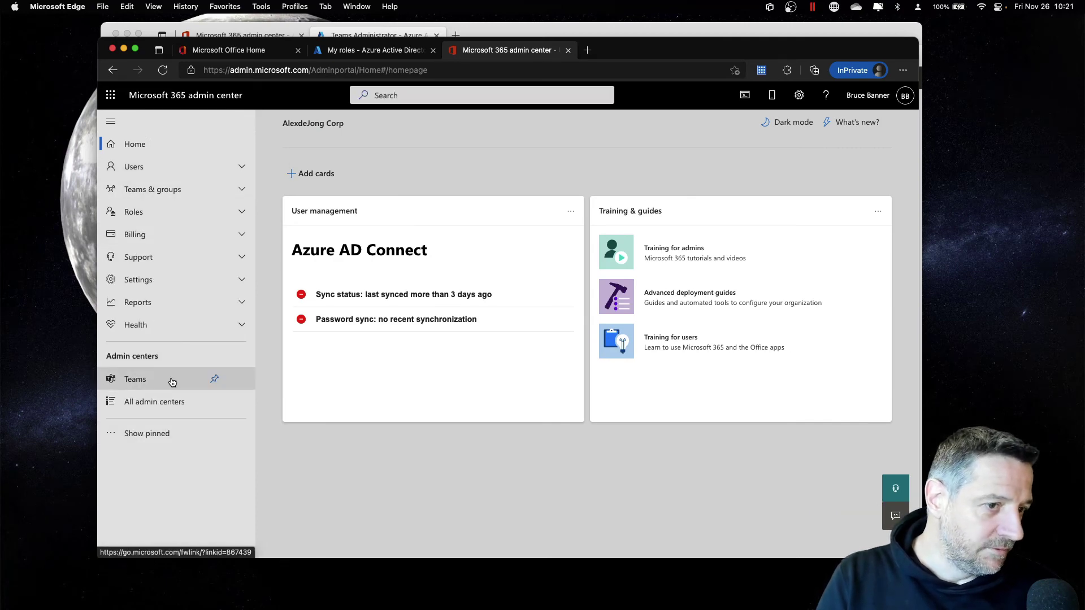
click(170, 402)
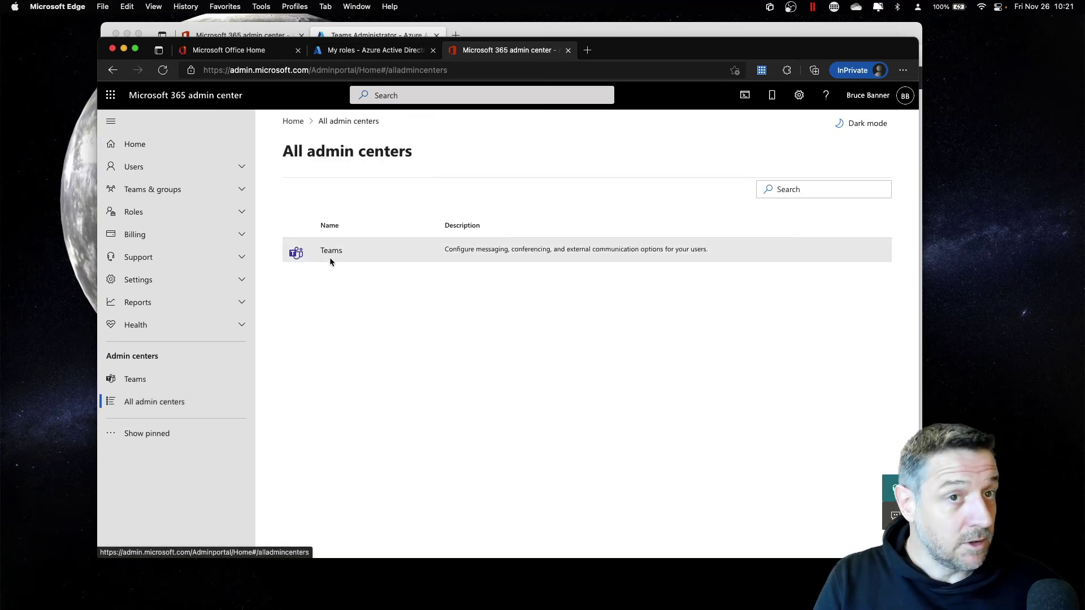
click(334, 52)
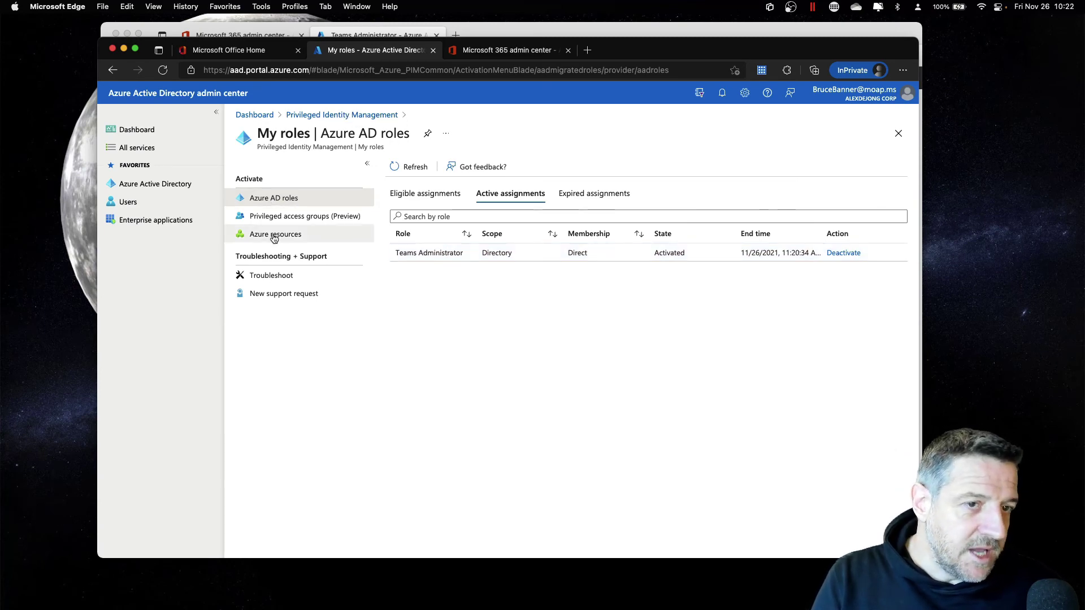
From PIM My roles, begin activating Exchange Administrator with a 2-hour duration
click(313, 115)
click(279, 221)
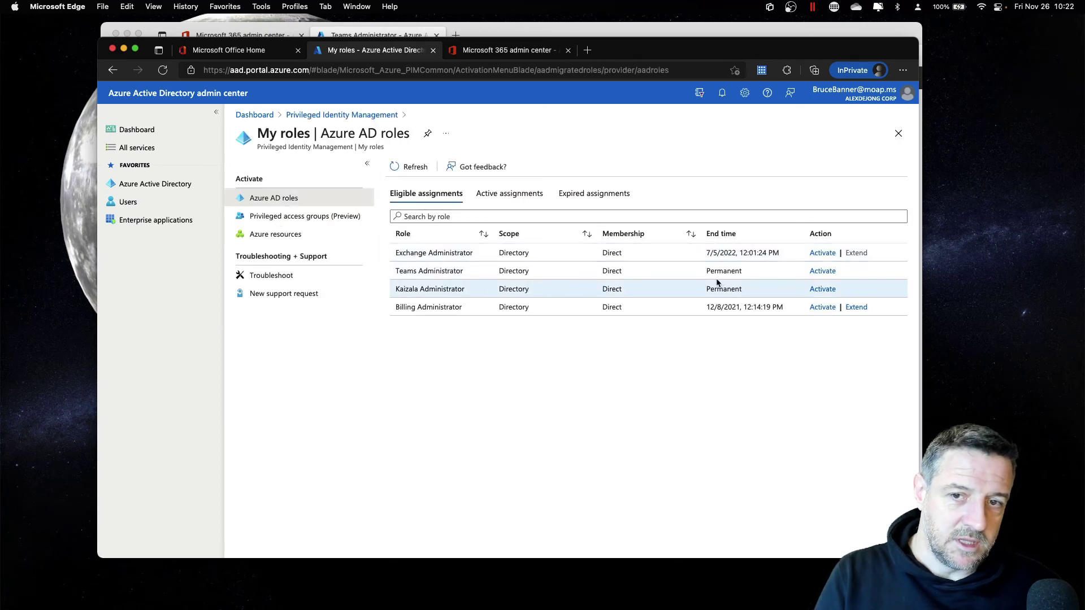
click(817, 252)
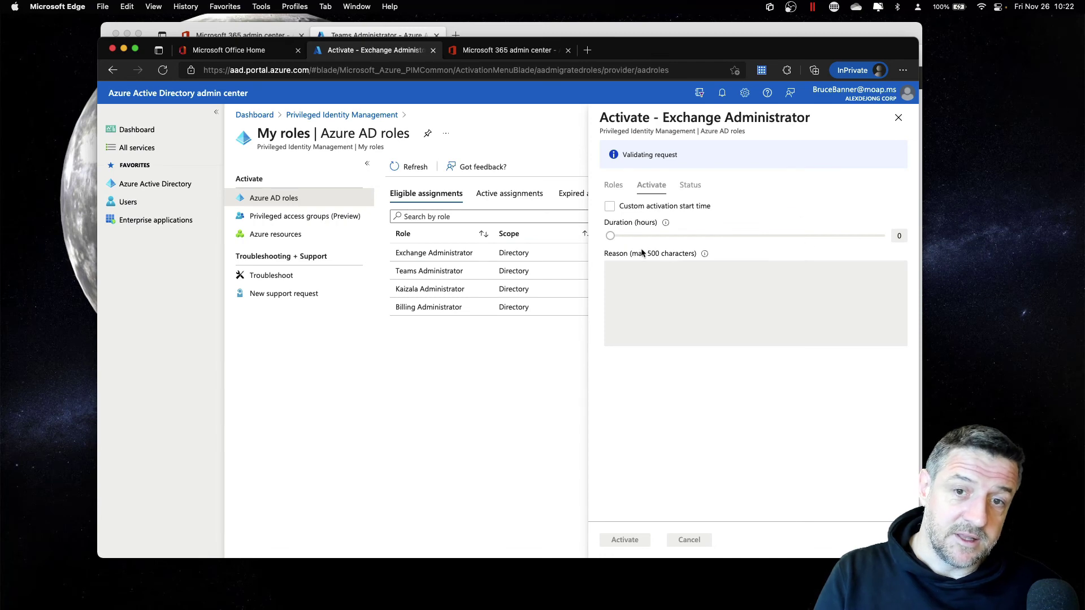
drag(648, 249, 881, 237)
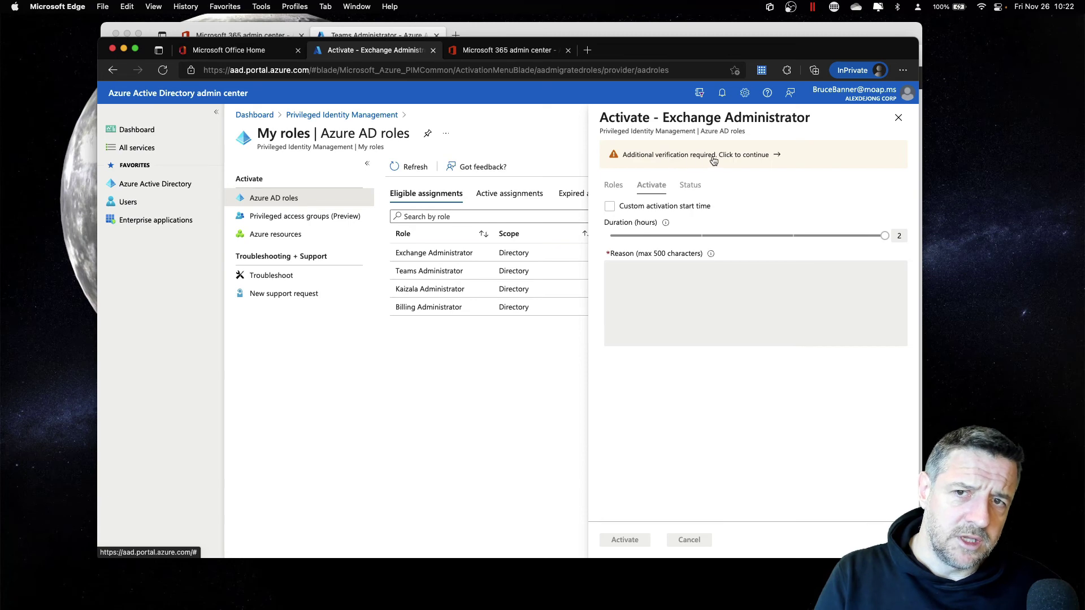
Approve the sign-in through a Microsoft Authenticator request and decline staying signed in
click(734, 156)
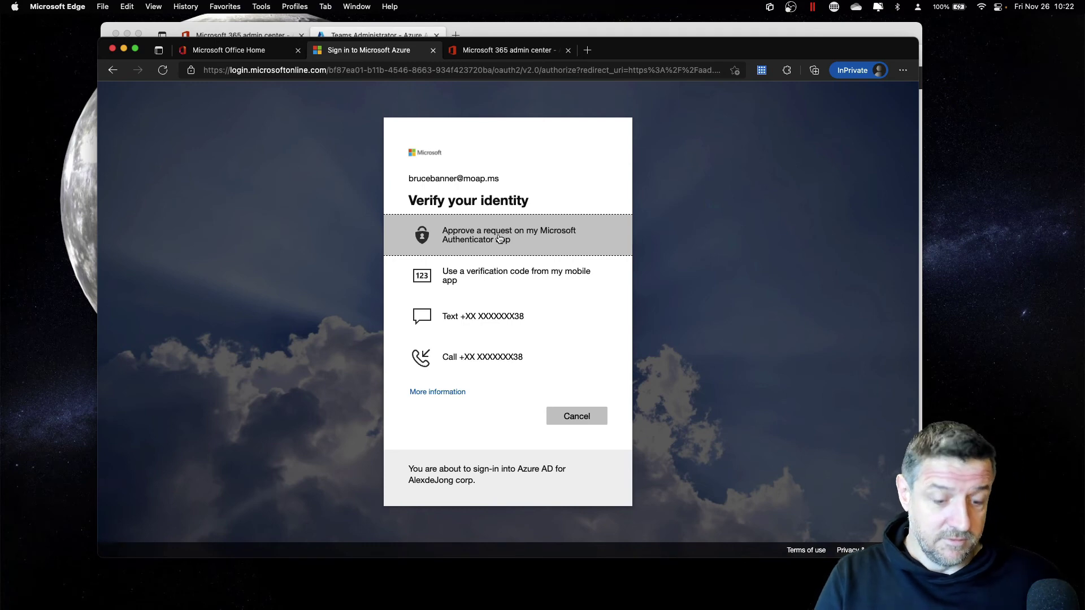
click(500, 238)
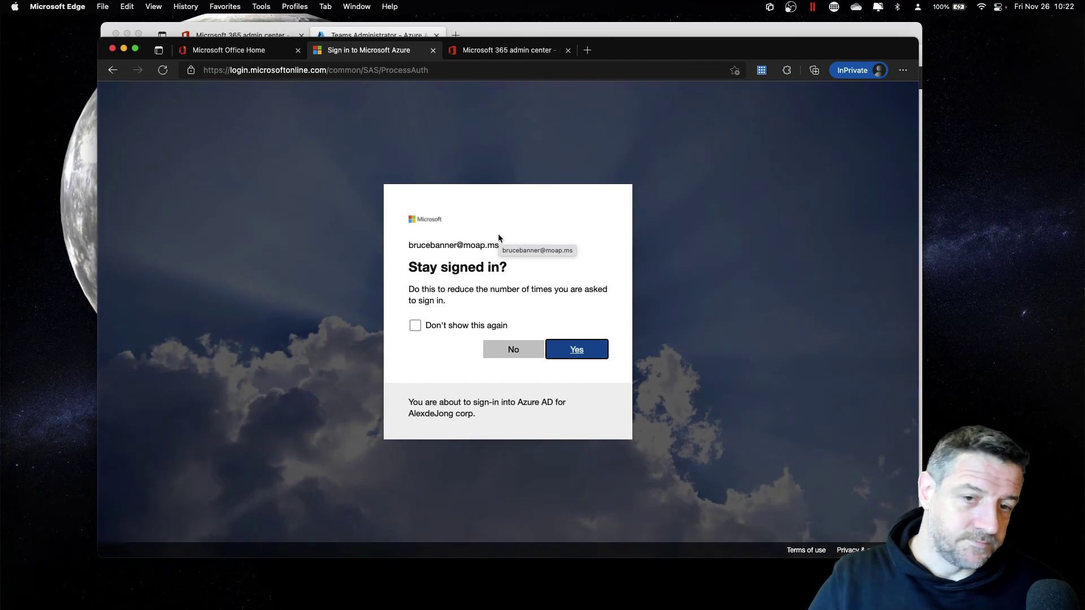
click(537, 349)
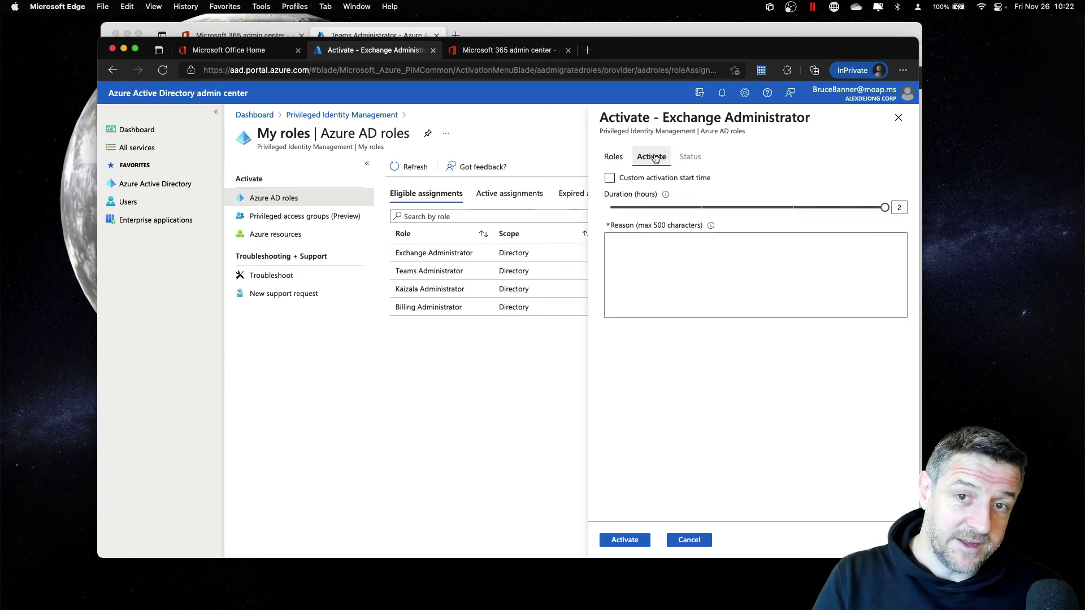
Adjust the duration to about 1.5 hours and submit the Exchange Administrator activation request
drag(883, 210, 839, 216)
click(741, 261)
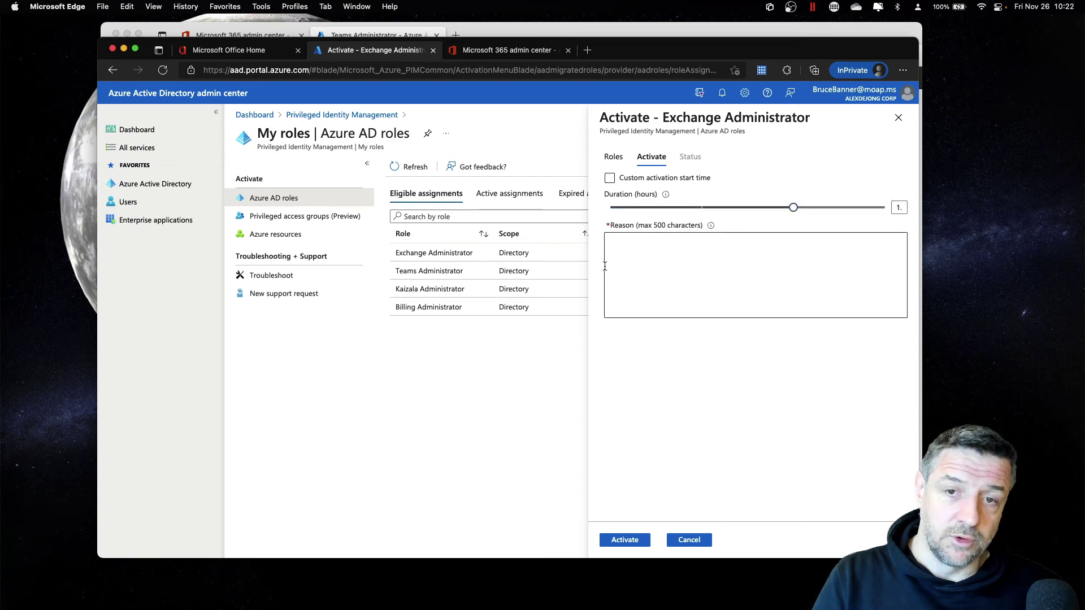
click(643, 250)
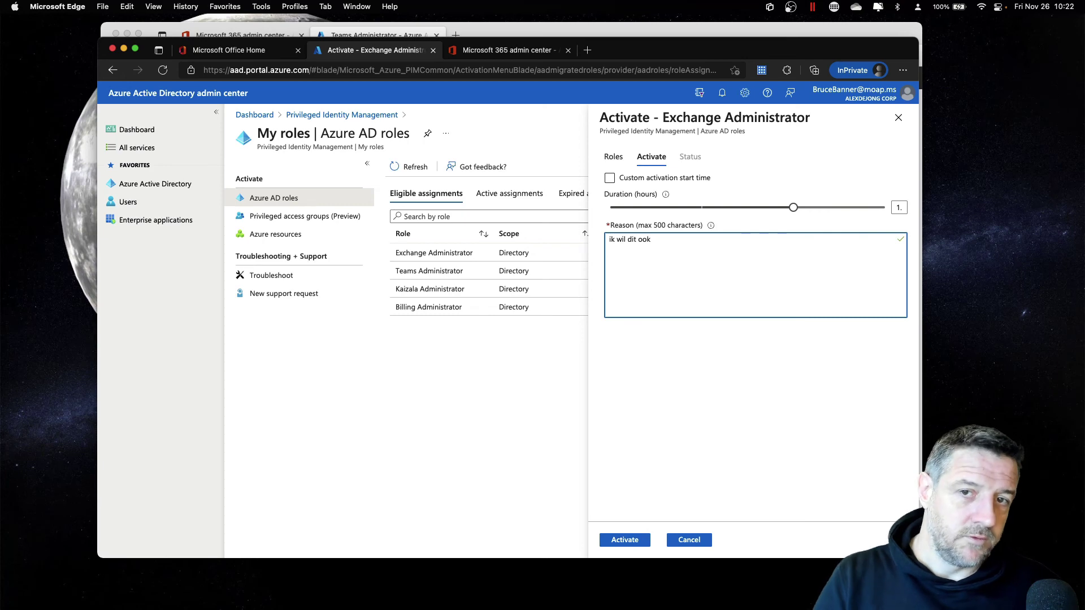
click(636, 538)
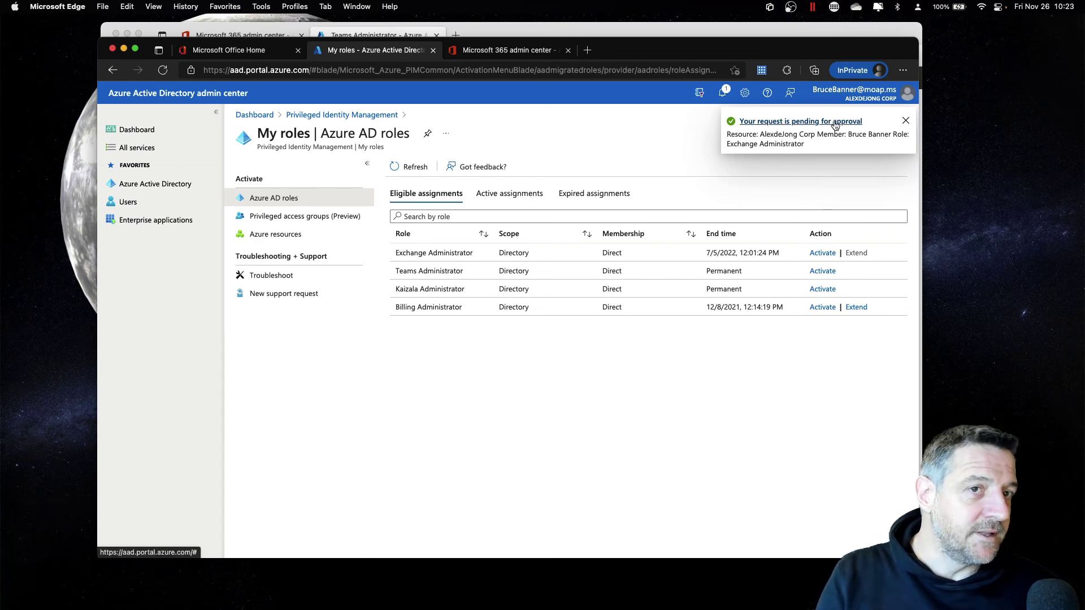
drag(621, 50, 650, 84)
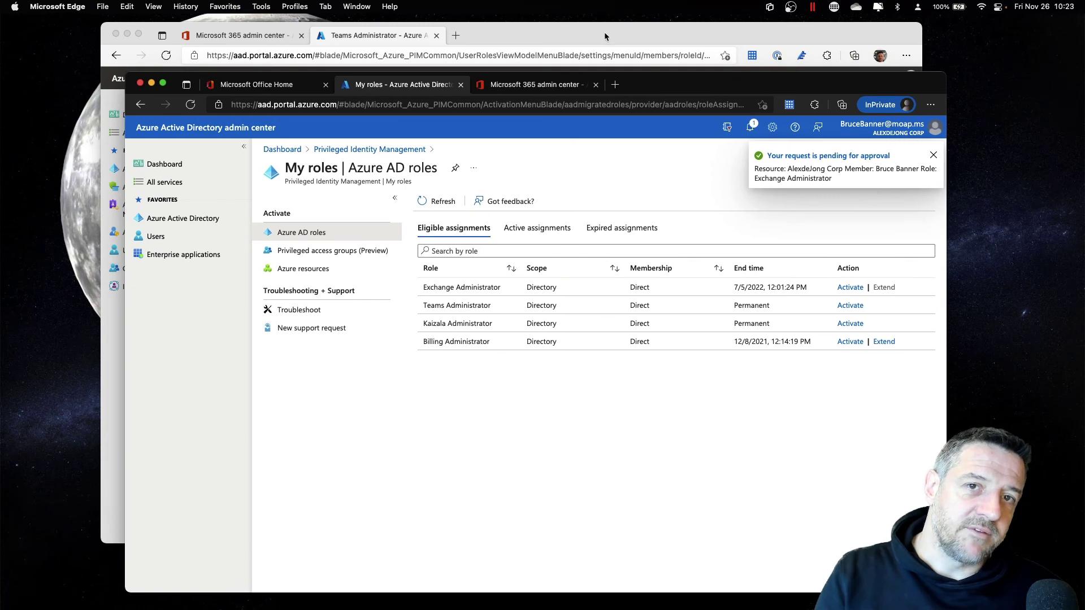
In the admin's browser, open Privileged Identity Management's Approve requests list for Azure AD roles
drag(574, 33, 553, 21)
click(155, 199)
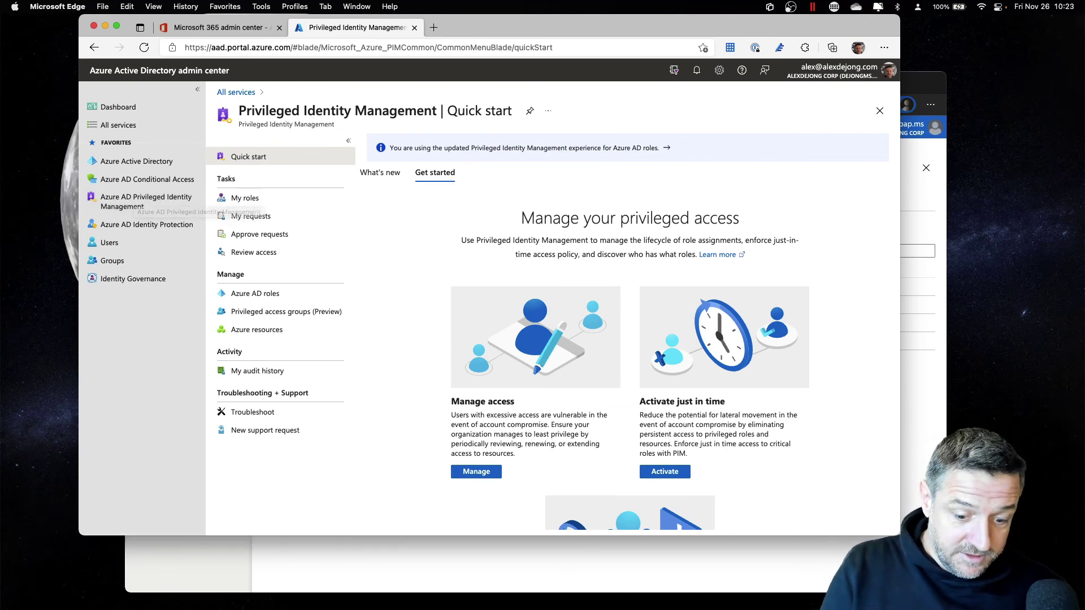
key(super+Tab)
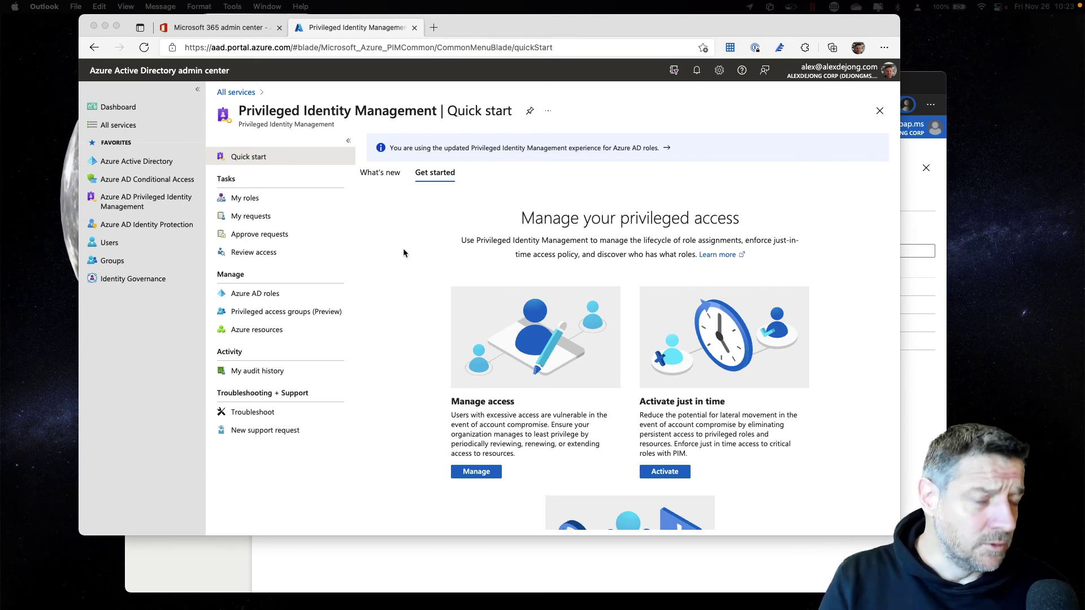
click(259, 236)
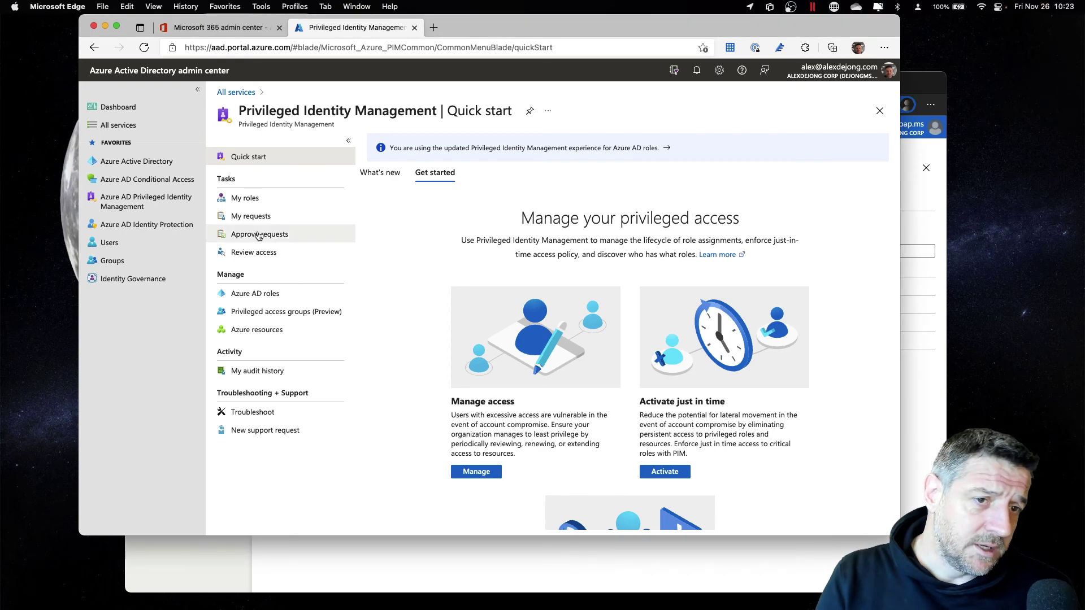
click(260, 235)
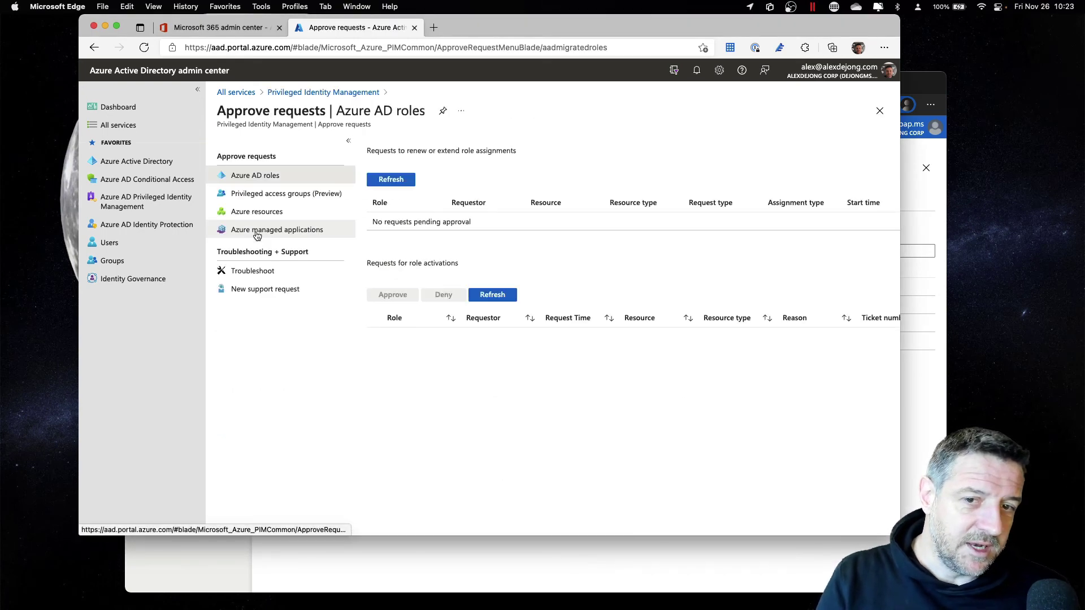
Refresh the requests and approve the Exchange Administrator activation with justification 'doe maar'
click(504, 298)
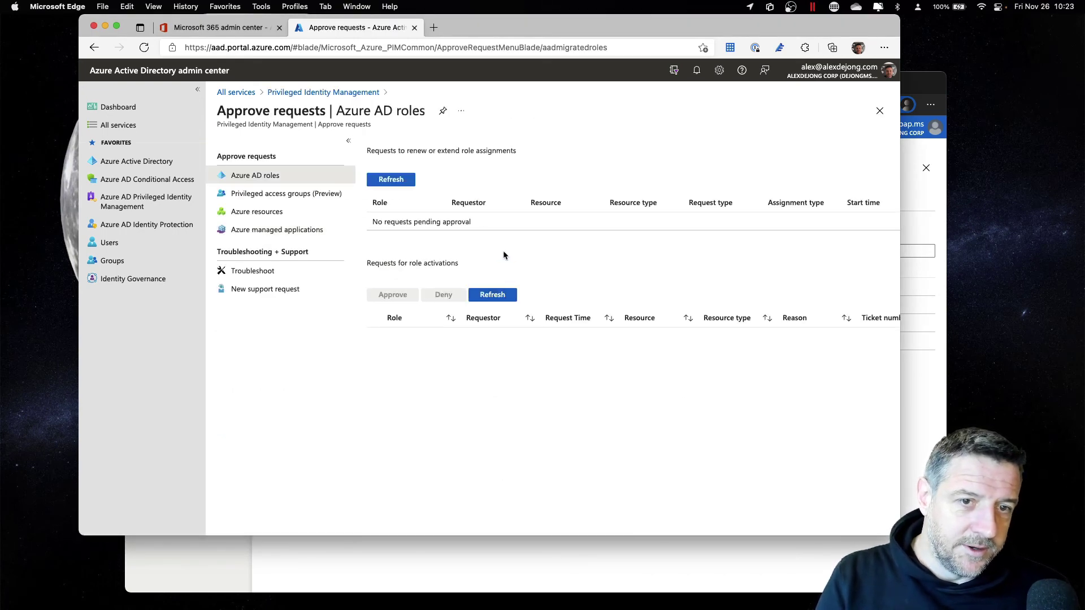
click(401, 181)
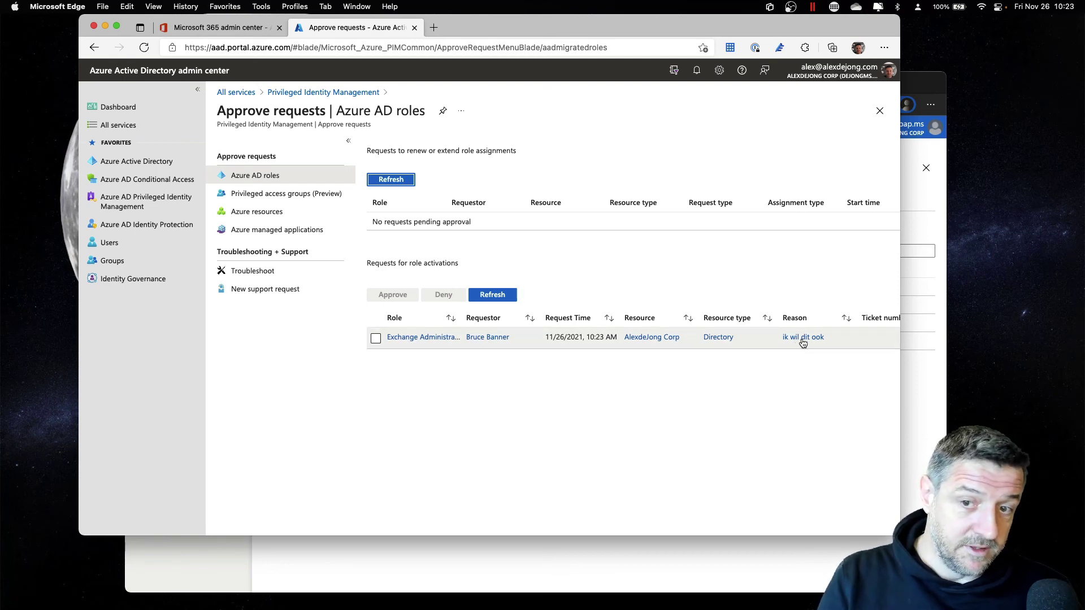
click(376, 338)
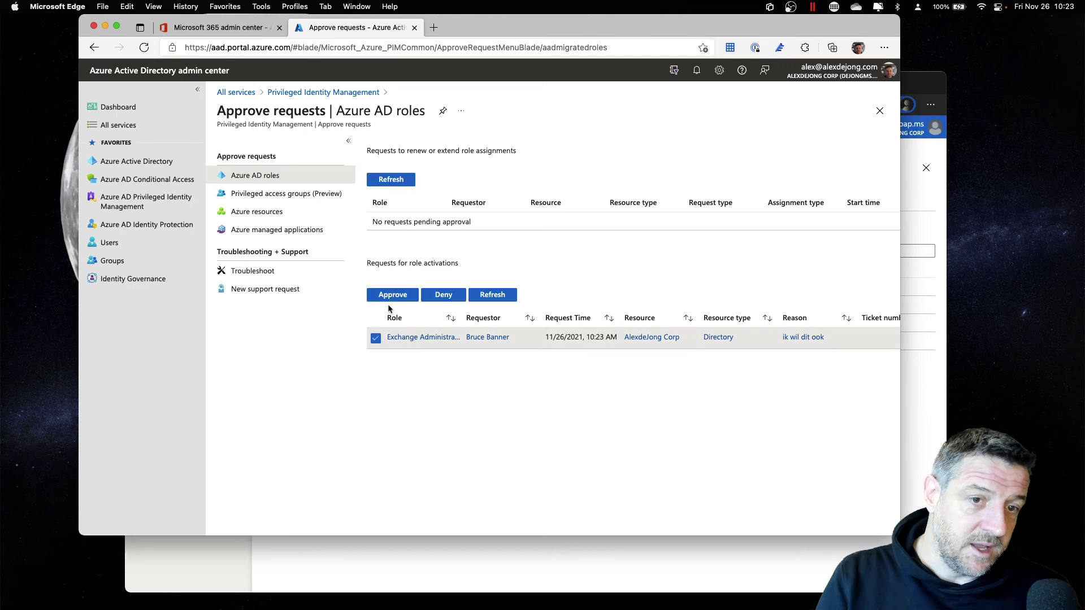
click(396, 295)
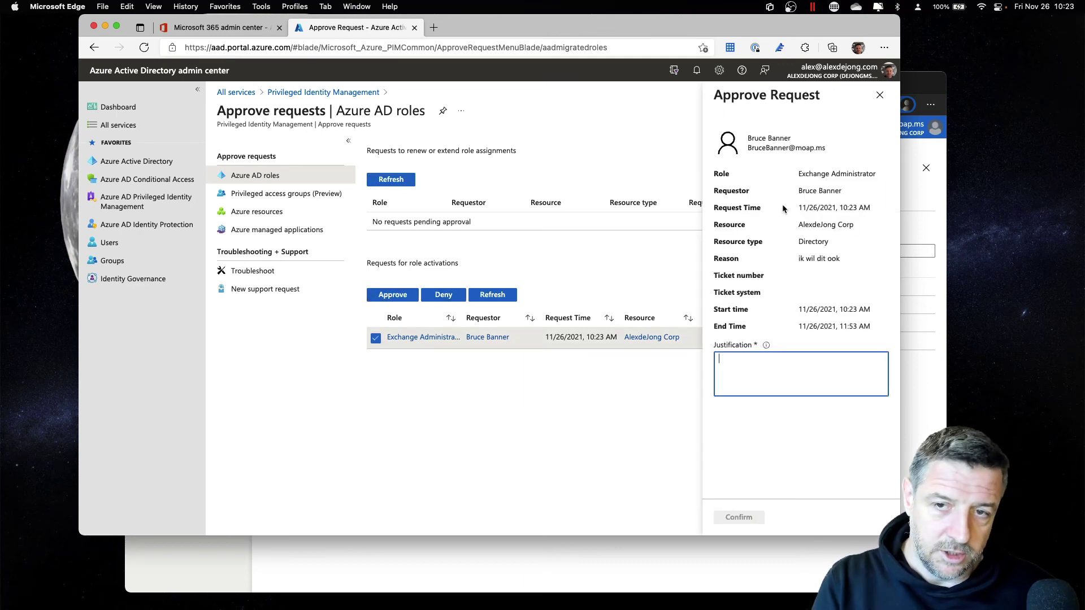
text(doe maar)
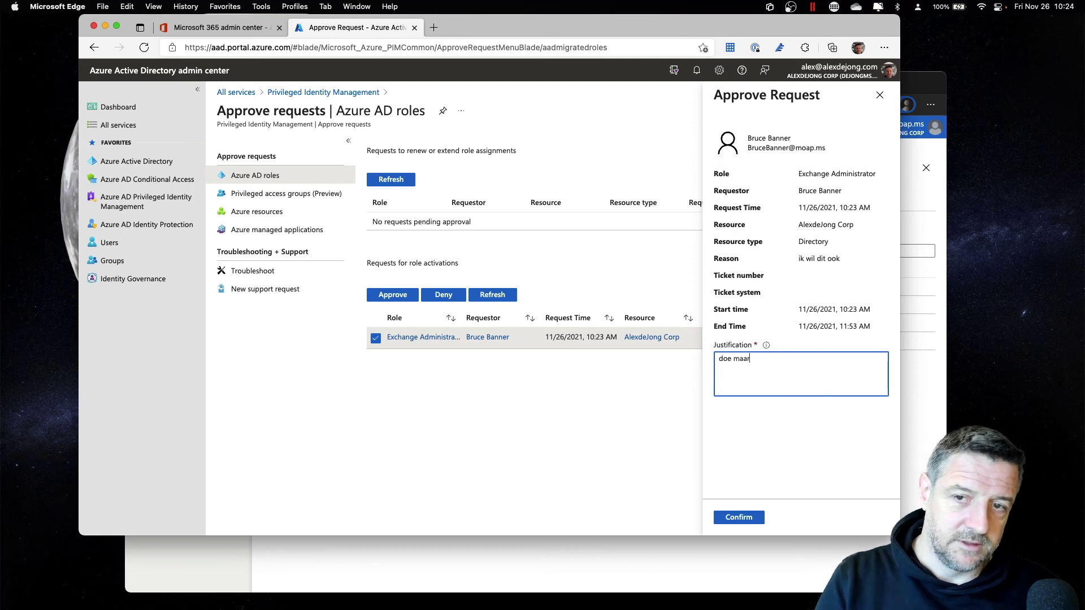
click(744, 517)
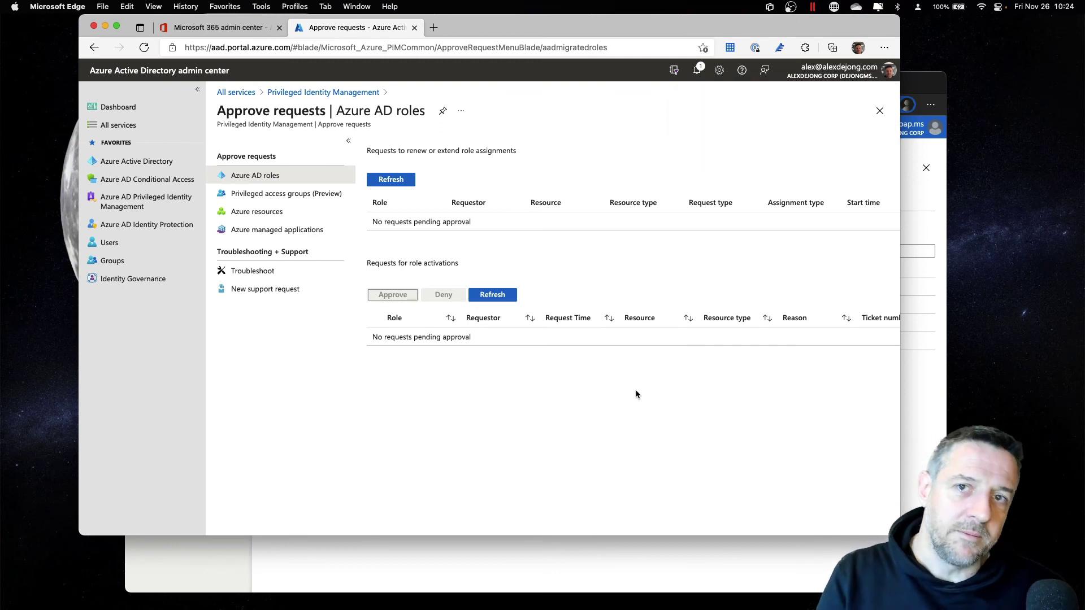
In the user's InPrivate window, show Active assignments and refresh until Exchange Administrator appears
click(528, 560)
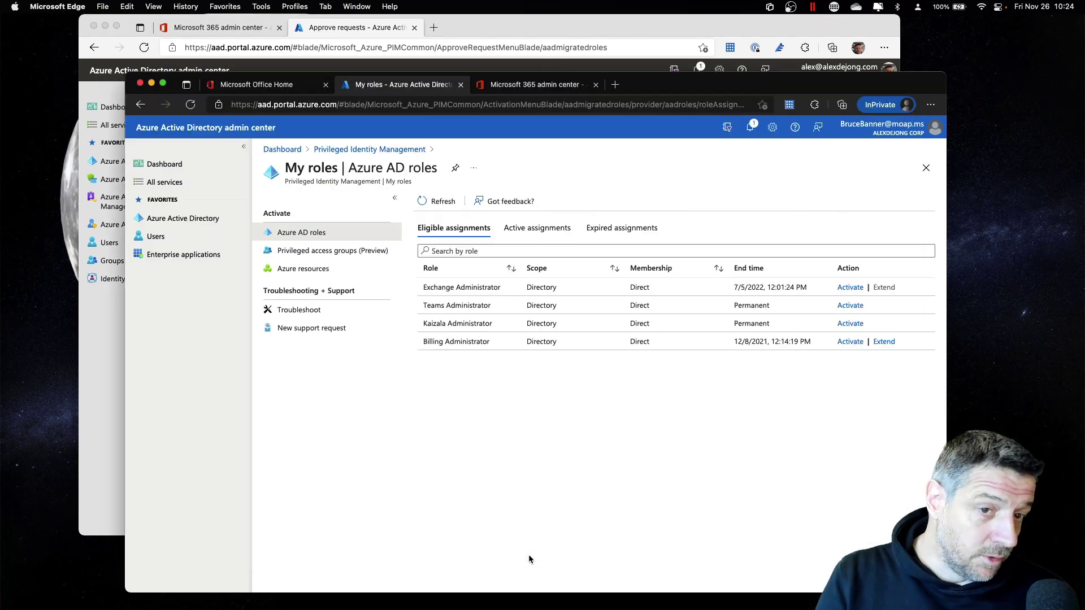
click(530, 229)
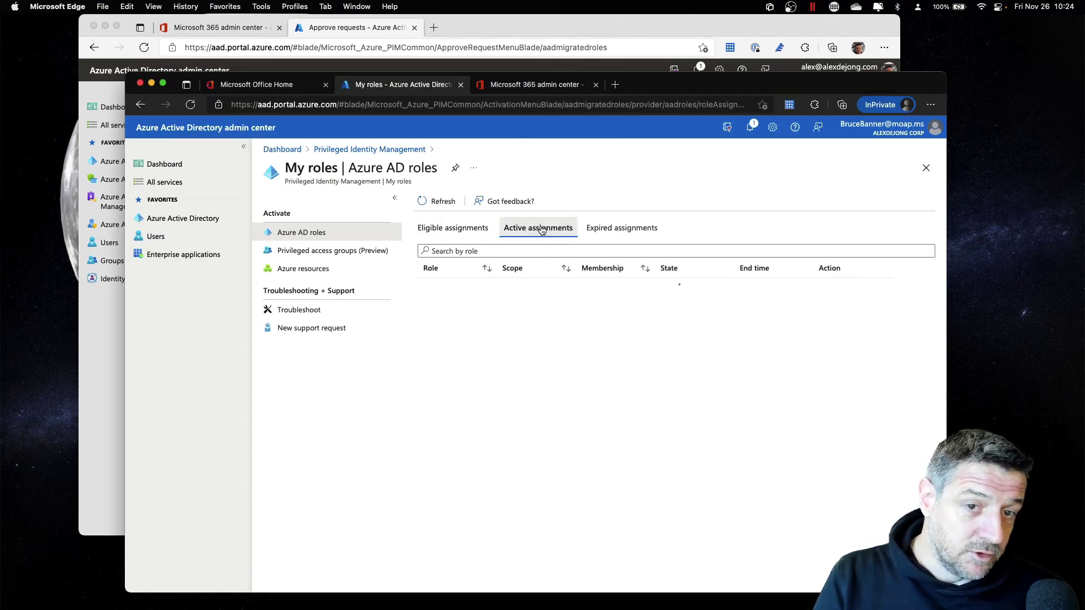
click(436, 203)
click(436, 203)
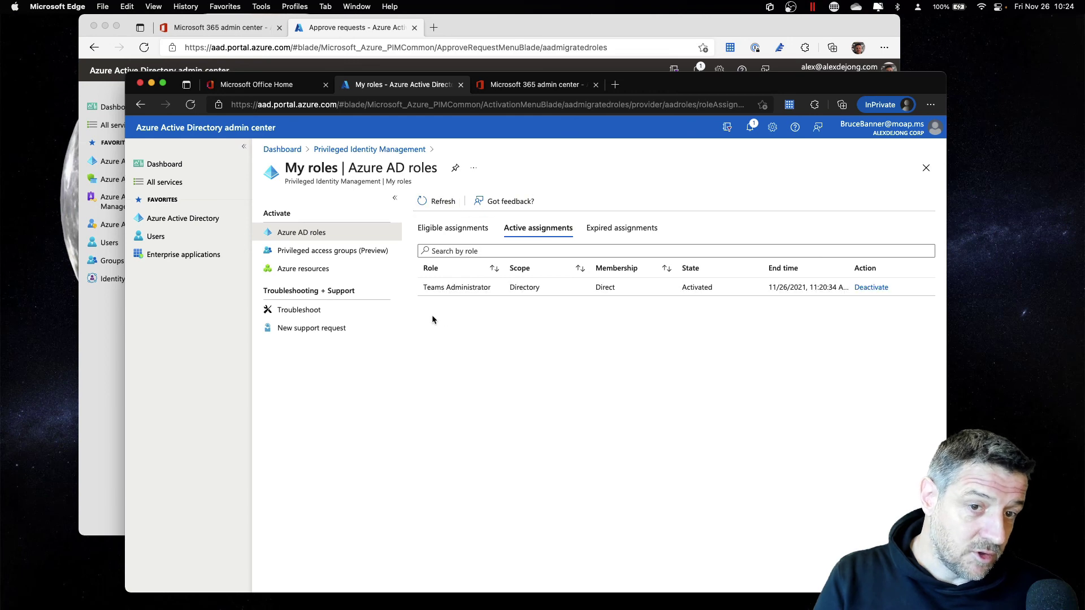
click(438, 207)
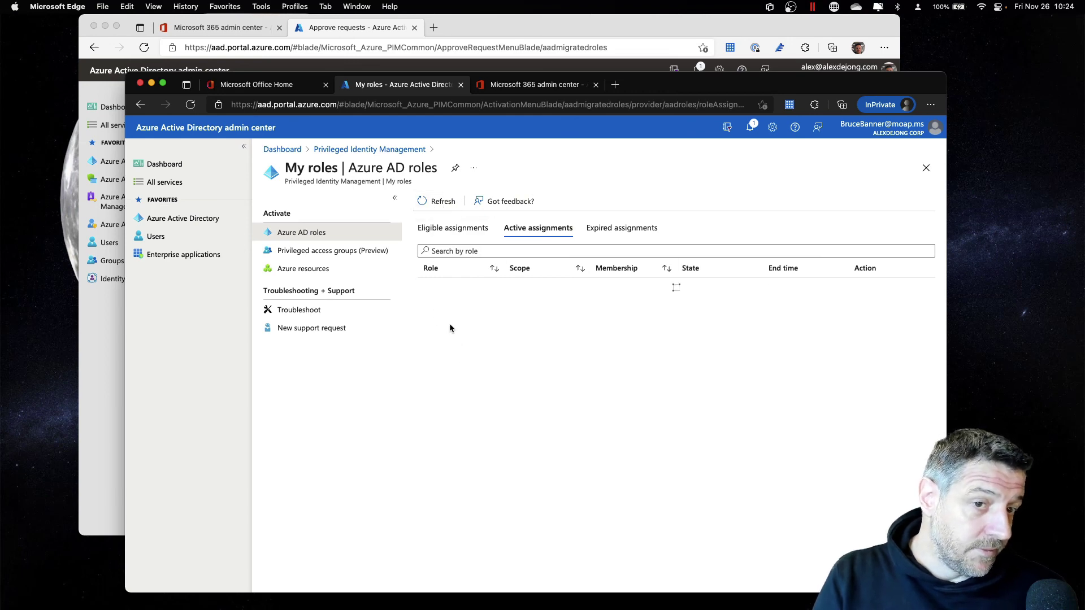
click(440, 203)
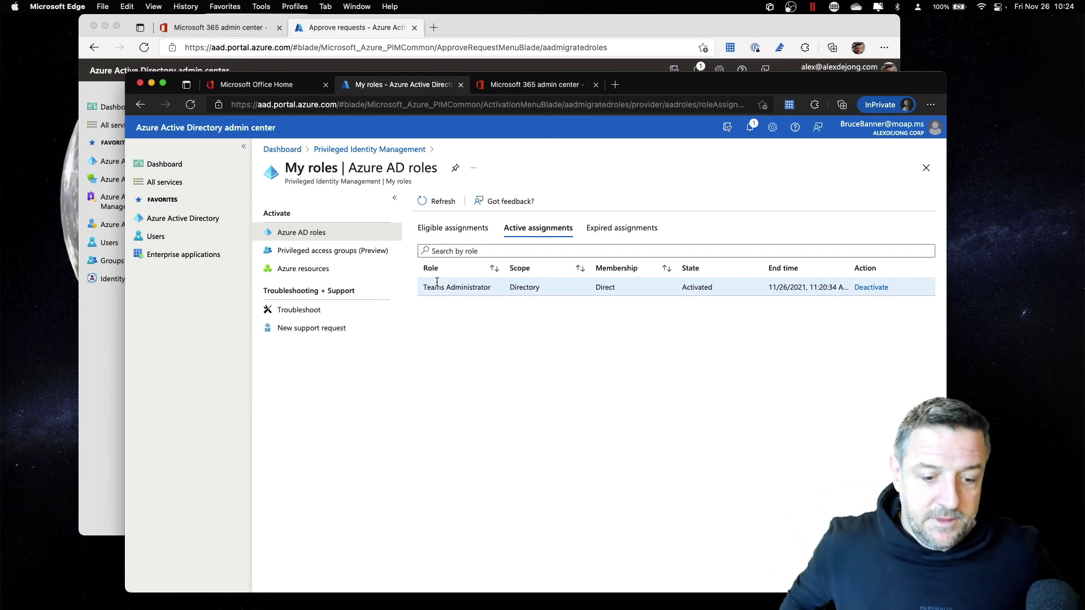
click(440, 204)
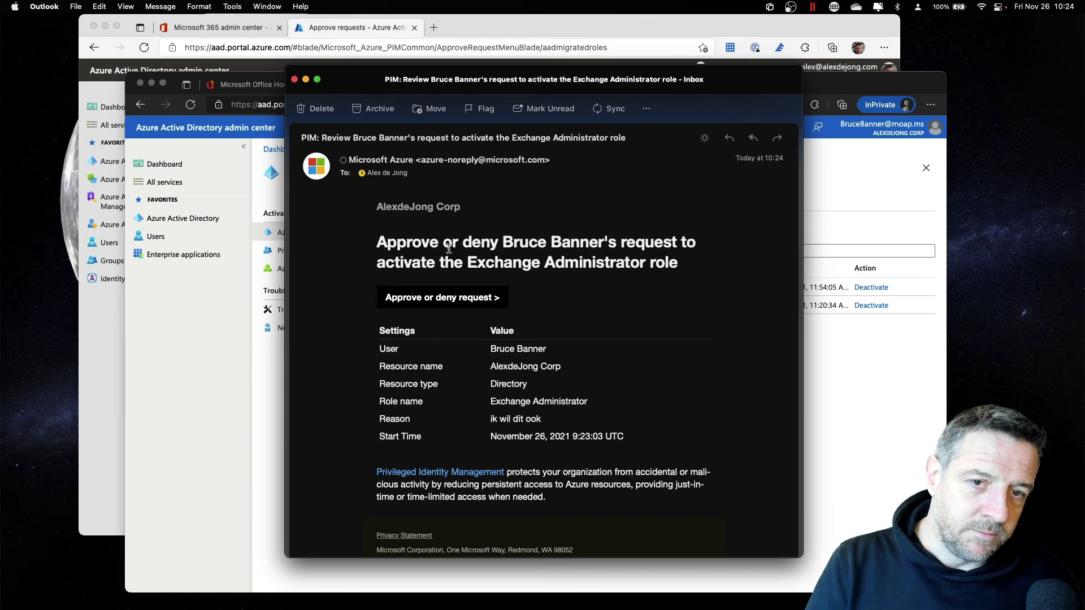
Read through the PIM approval request email in Outlook and close it
drag(411, 260, 546, 261)
scroll(546, 260, down, 1)
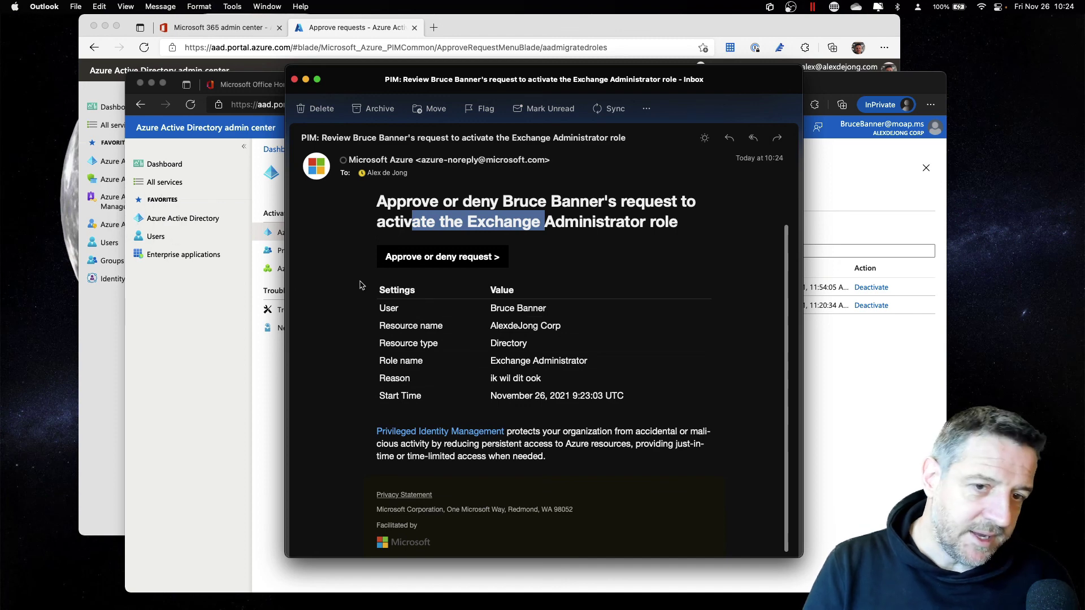
scroll(407, 266, down, 1)
scroll(441, 294, up, 3)
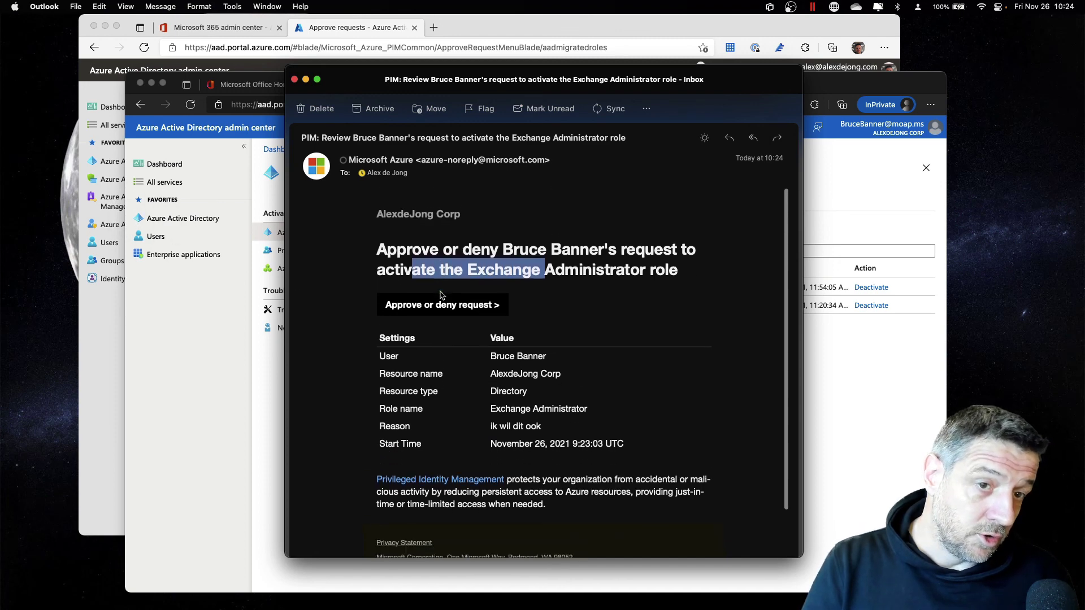
click(321, 110)
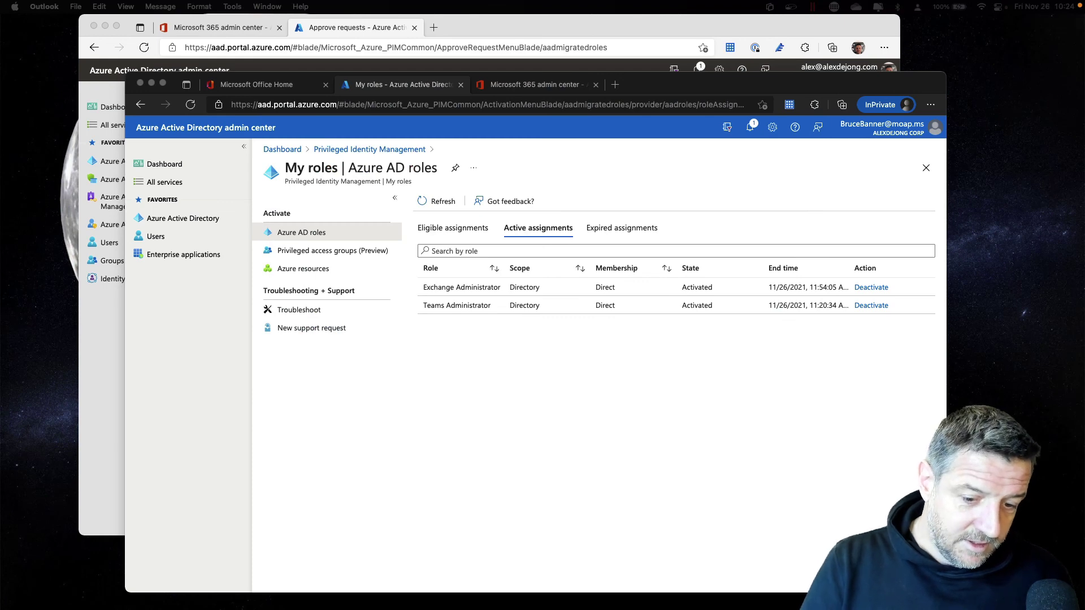
Read and close the role activation notification email, then return to the whiteboard diagram
key(super+z)
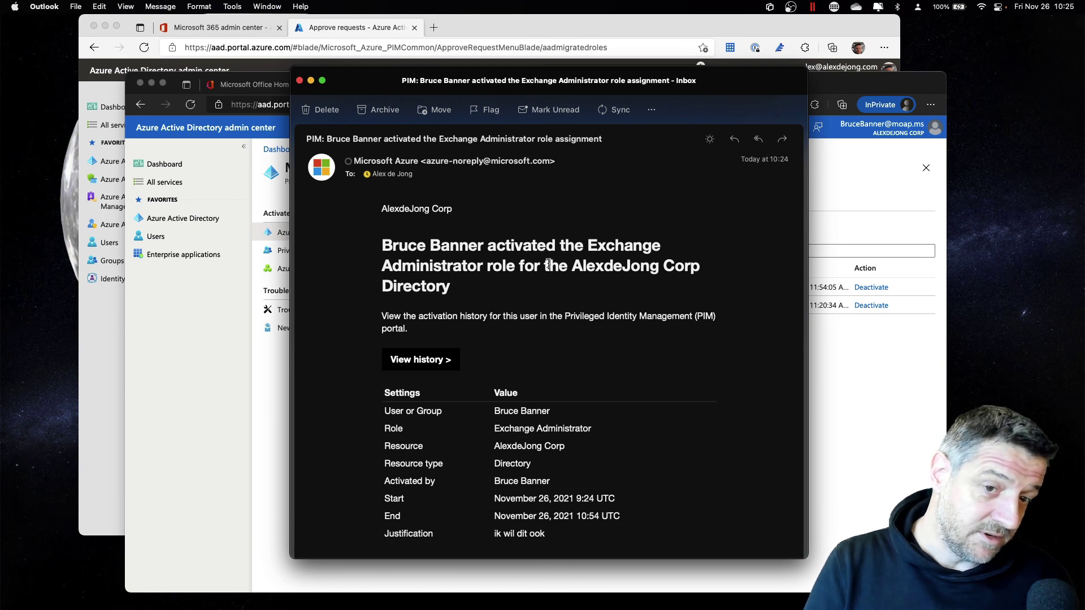
scroll(520, 283, down, 5)
scroll(517, 288, up, 5)
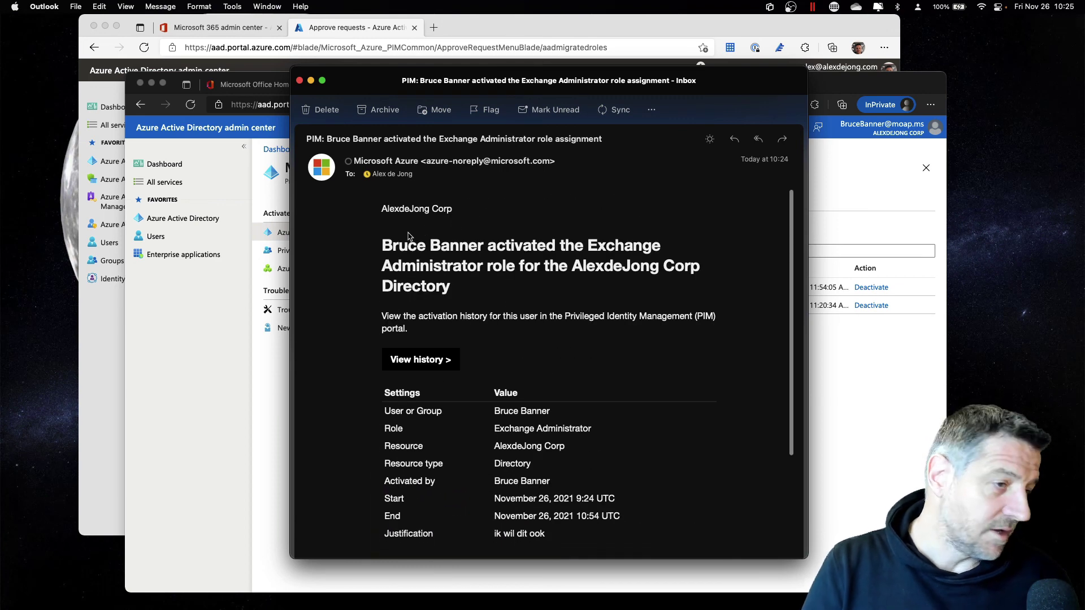
click(321, 110)
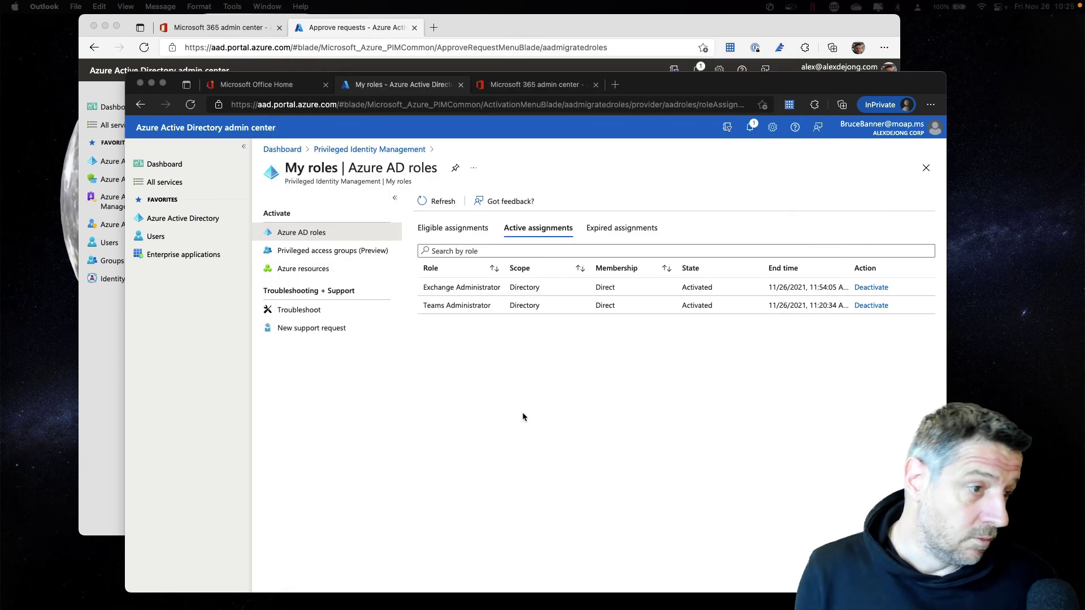
key(ctrl+Right)
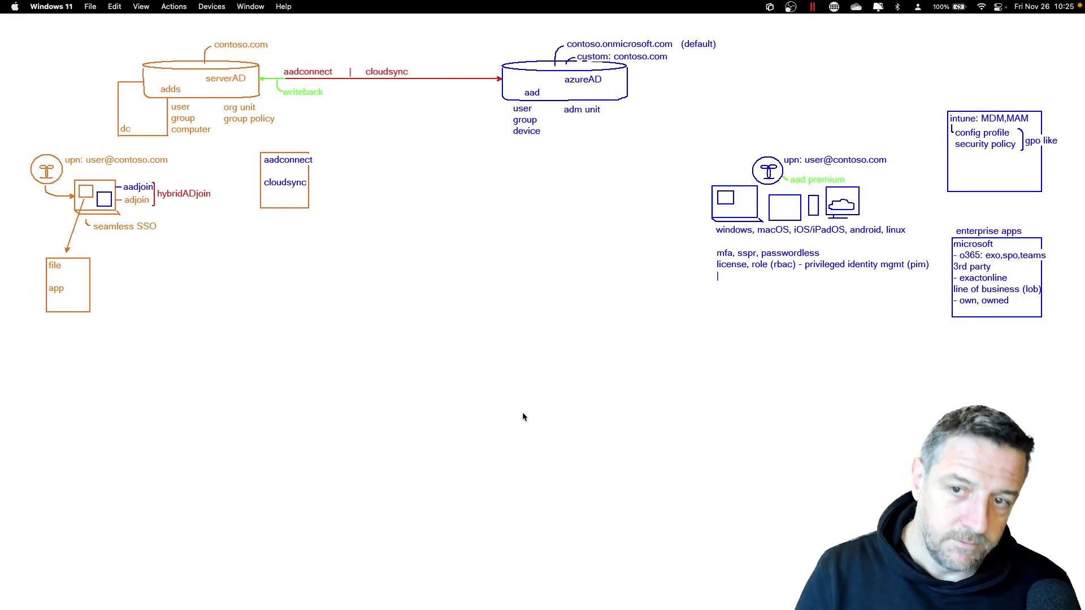